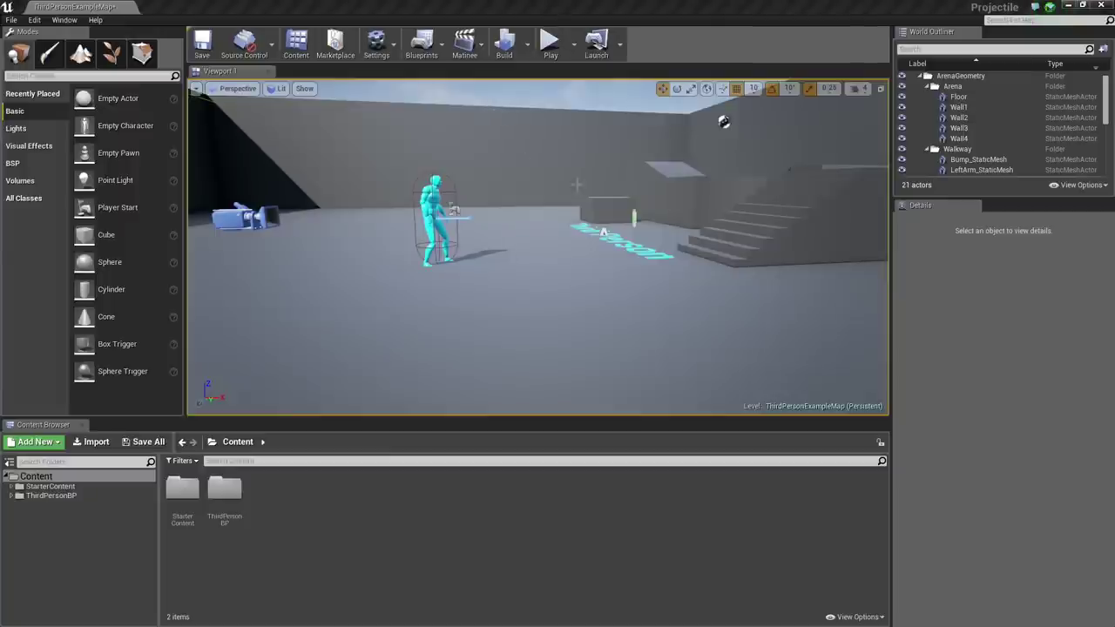
# Step: Play-test the level by running around the arena and firing flaming chairs in several directions, and end the play session
pyautogui.moveTo(552, 181); pyautogui.dragTo(540, 261, button='right')
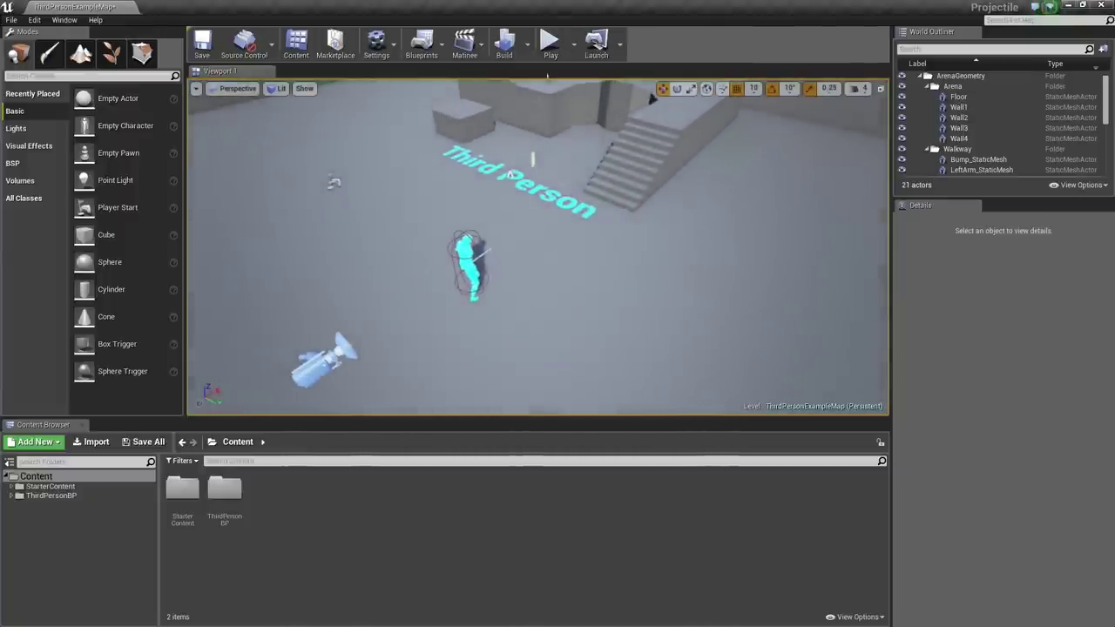
pyautogui.click(550, 43)
pyautogui.press('d')
pyautogui.press('w')
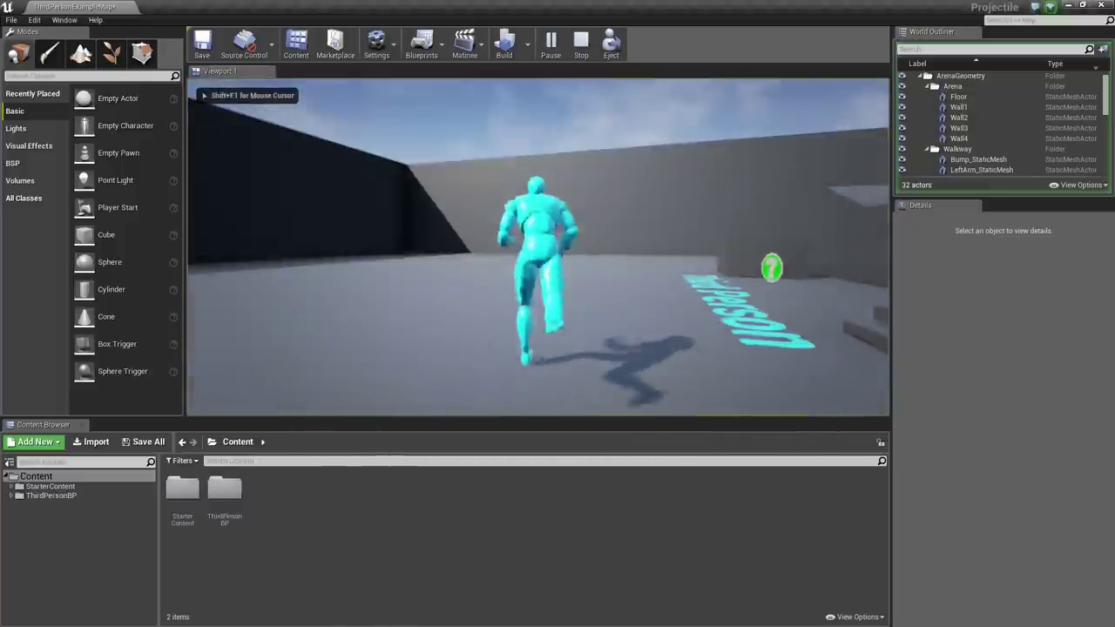
pyautogui.press('f')
pyautogui.press('f')
pyautogui.press('f')
pyautogui.press('f')
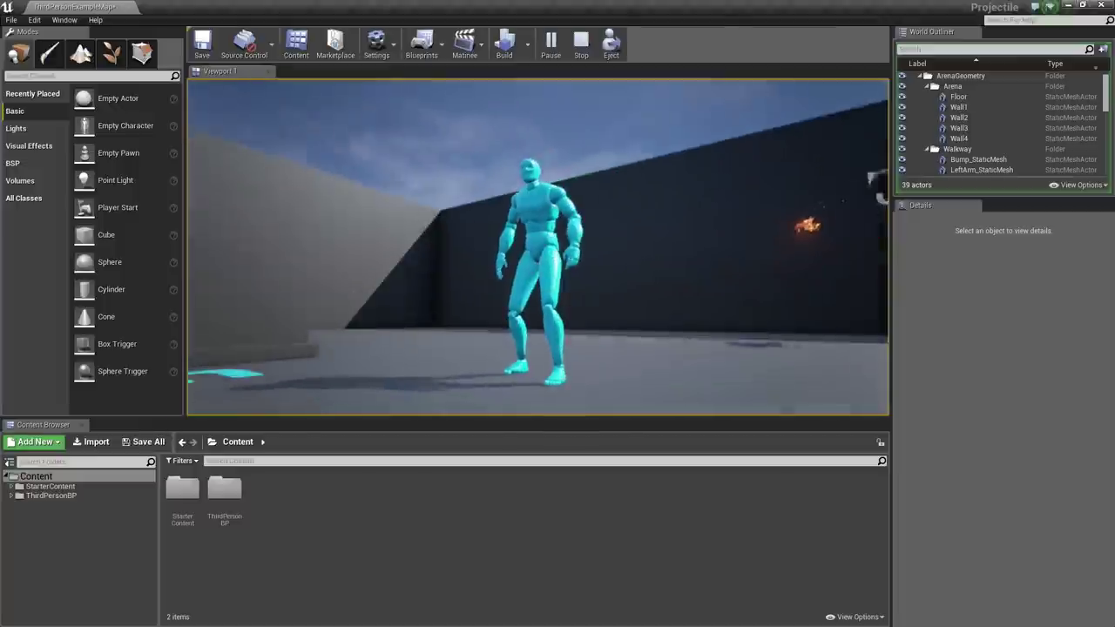
pyautogui.press('f')
pyautogui.press('f')
pyautogui.press('f')
pyautogui.press('f')
pyautogui.press('d')
pyautogui.press('f')
pyautogui.press('f')
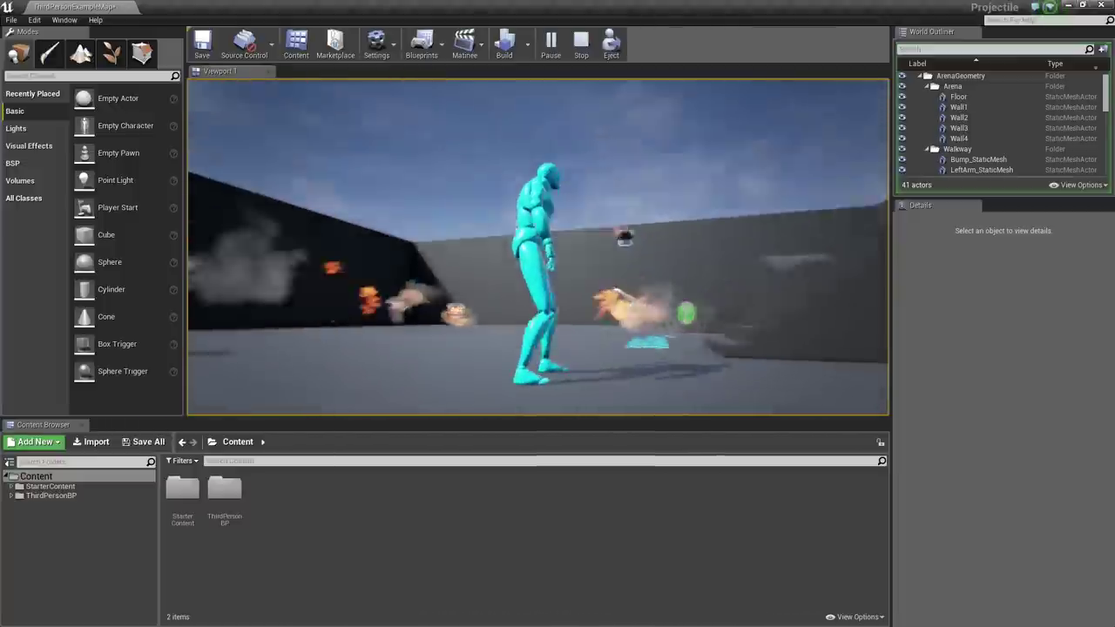
pyautogui.press('a')
pyautogui.press('f')
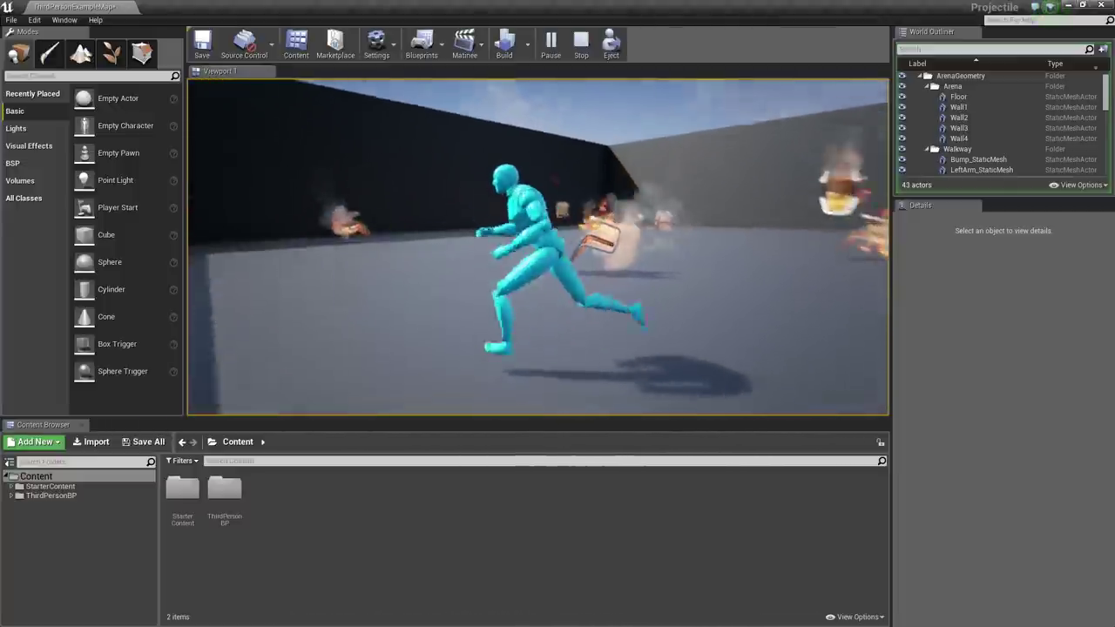
pyautogui.press('w')
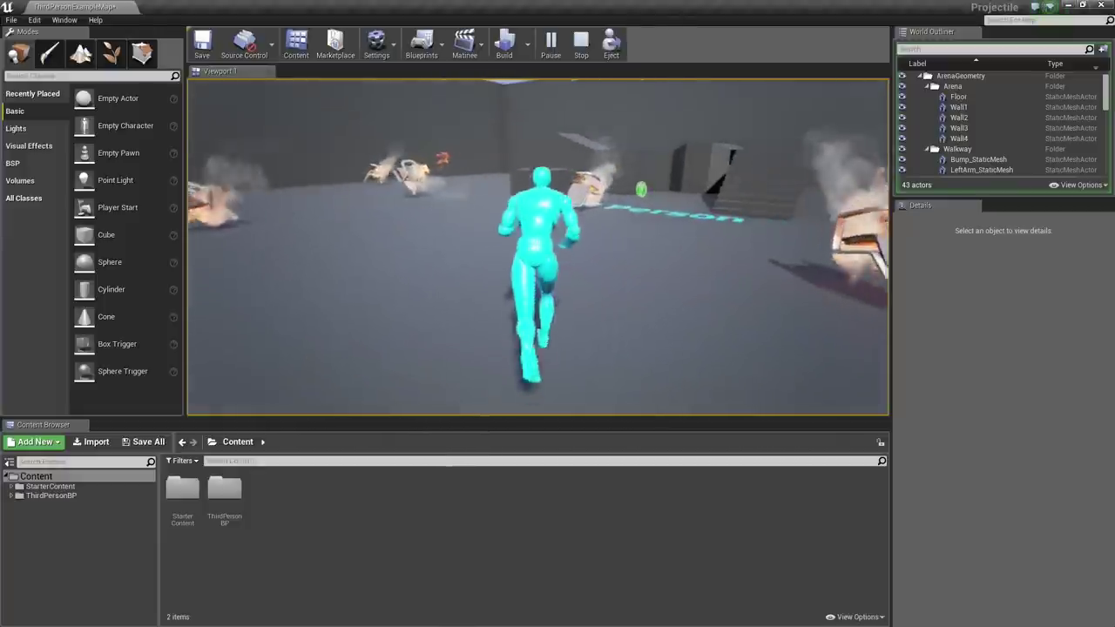
pyautogui.press('Escape')
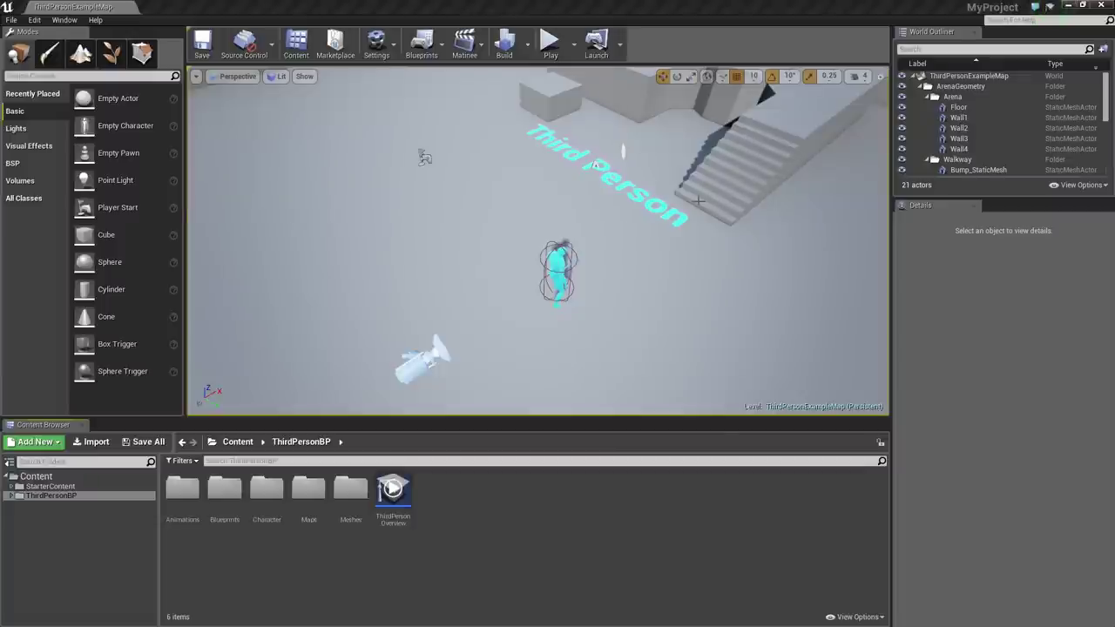
# Step: Create an Actor blueprint class named FlamingChair in the StarterContent folder and open it for editing
pyautogui.click(77, 488)
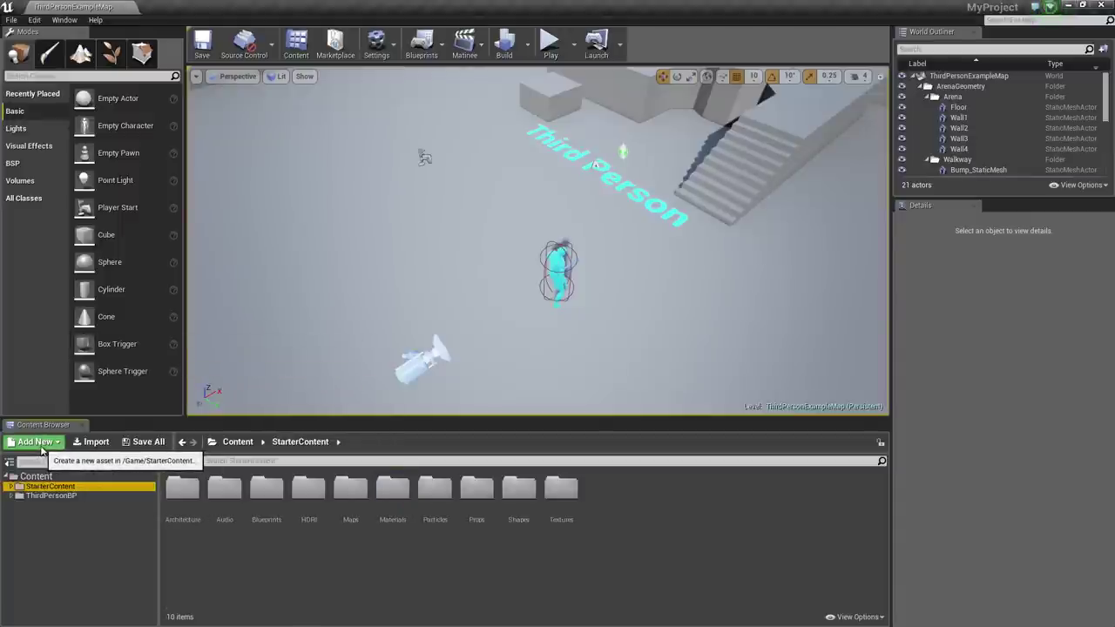
pyautogui.click(35, 441)
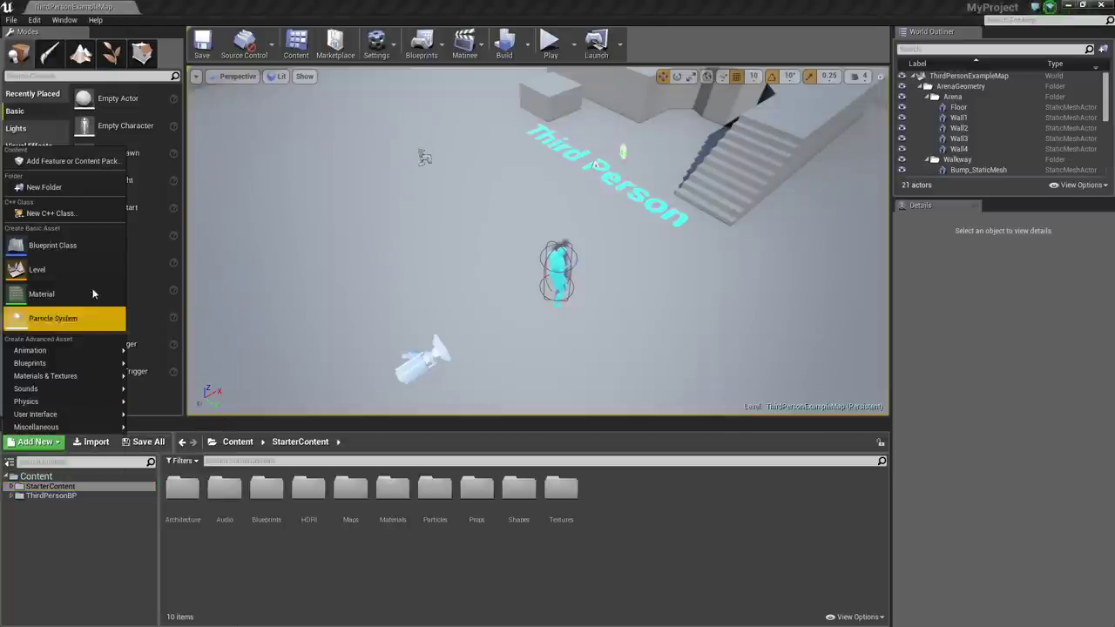
pyautogui.click(84, 254)
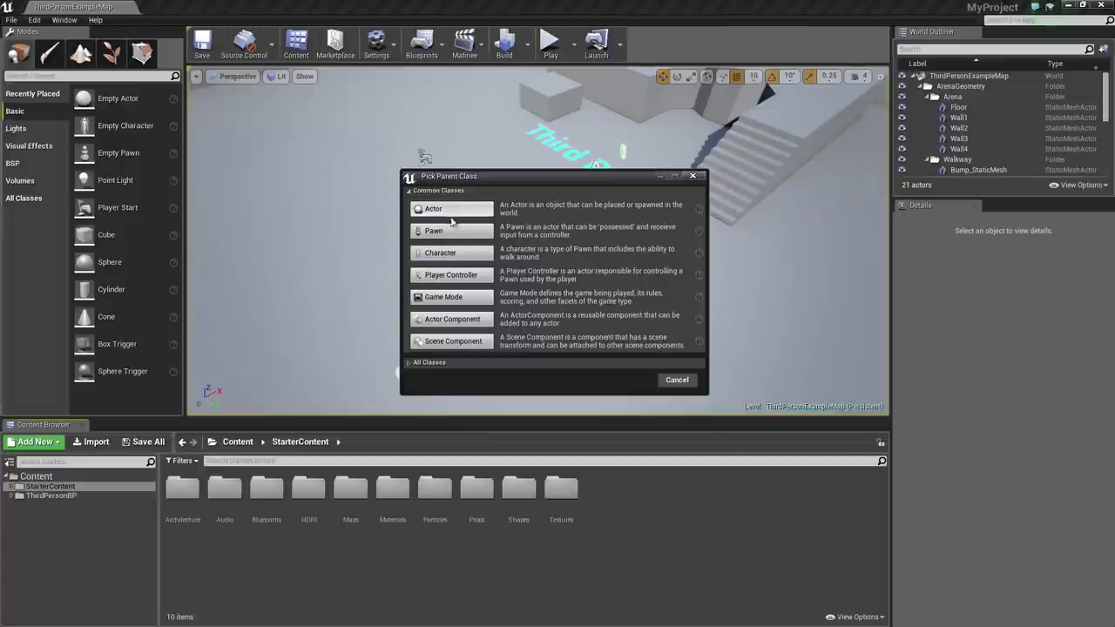
pyautogui.click(449, 209)
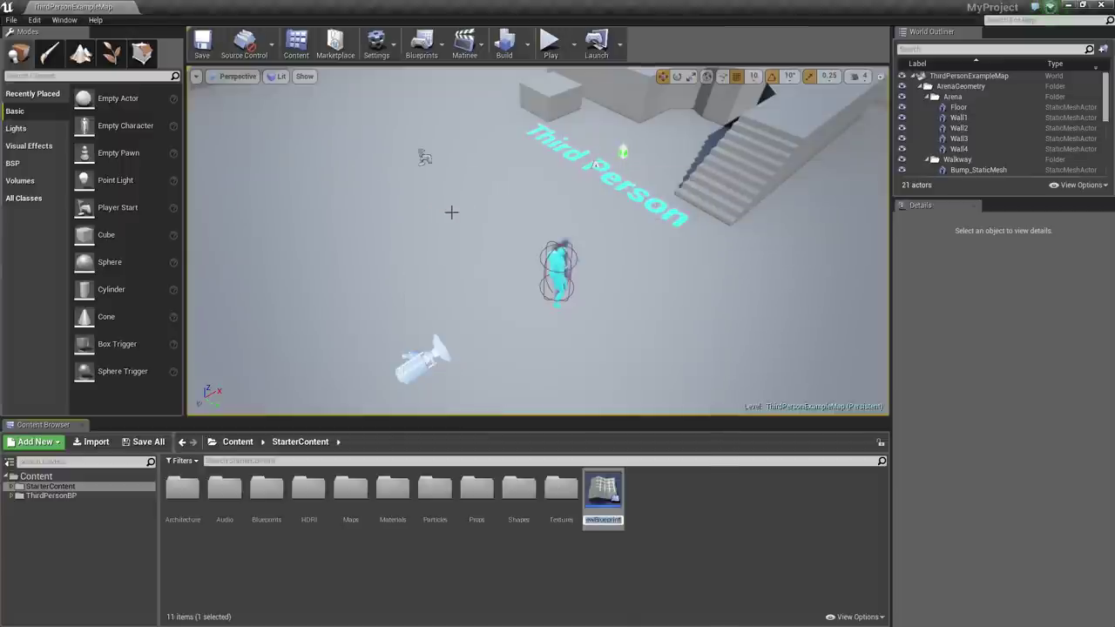
pyautogui.write('Flam')
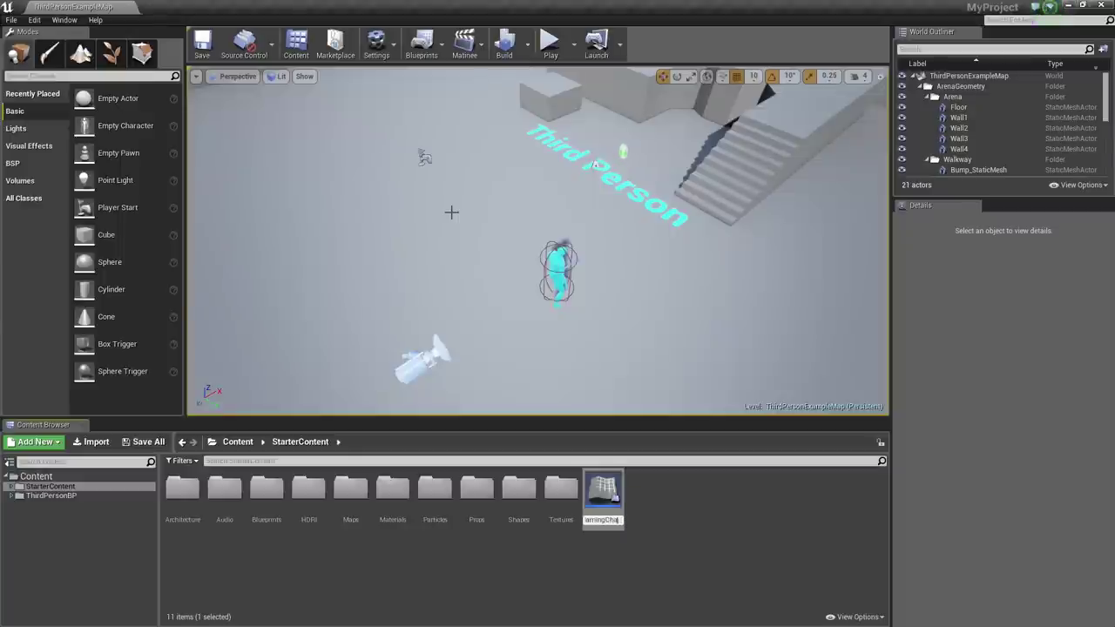
pyautogui.write('ingChair')
pyautogui.press('Return')
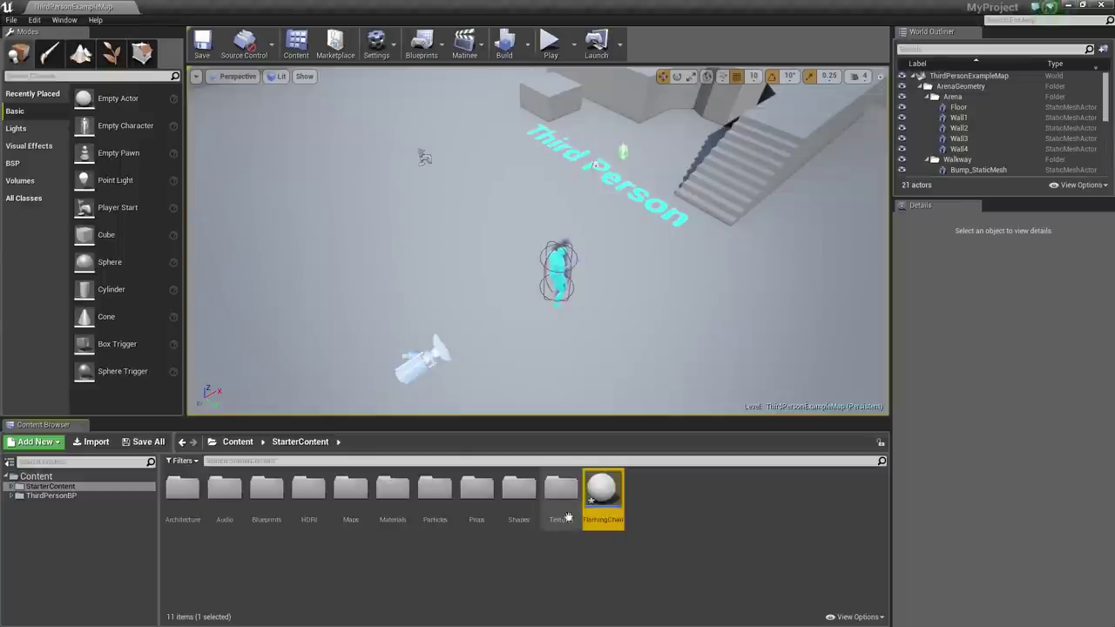
pyautogui.doubleClick(615, 499)
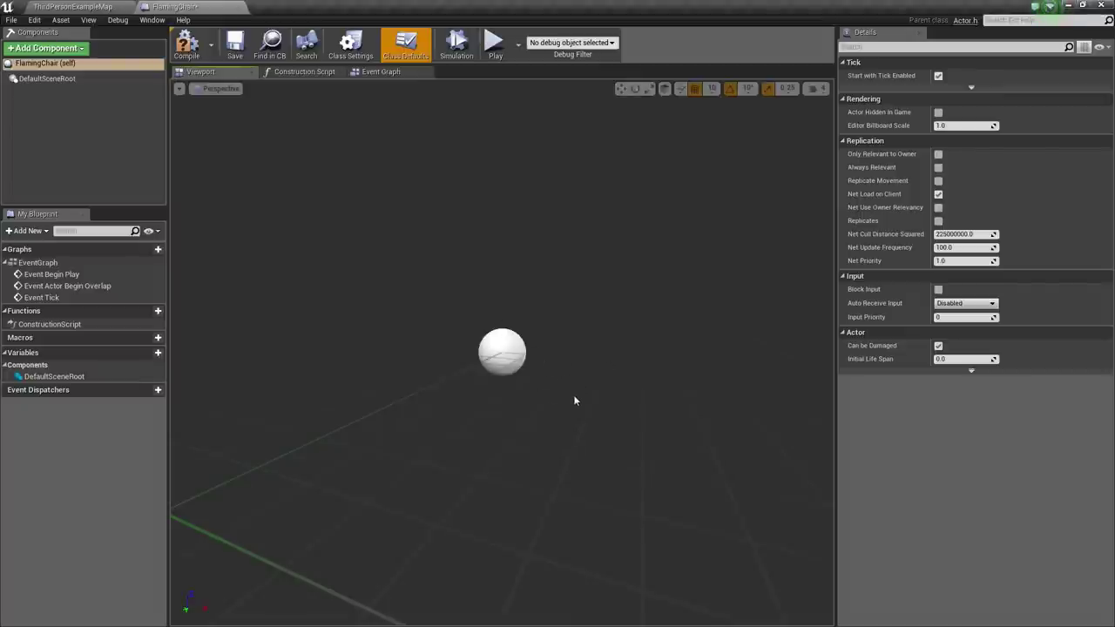
# Step: Add a Box Collision component to the FlamingChair blueprint and name it Collision
pyautogui.click(48, 49)
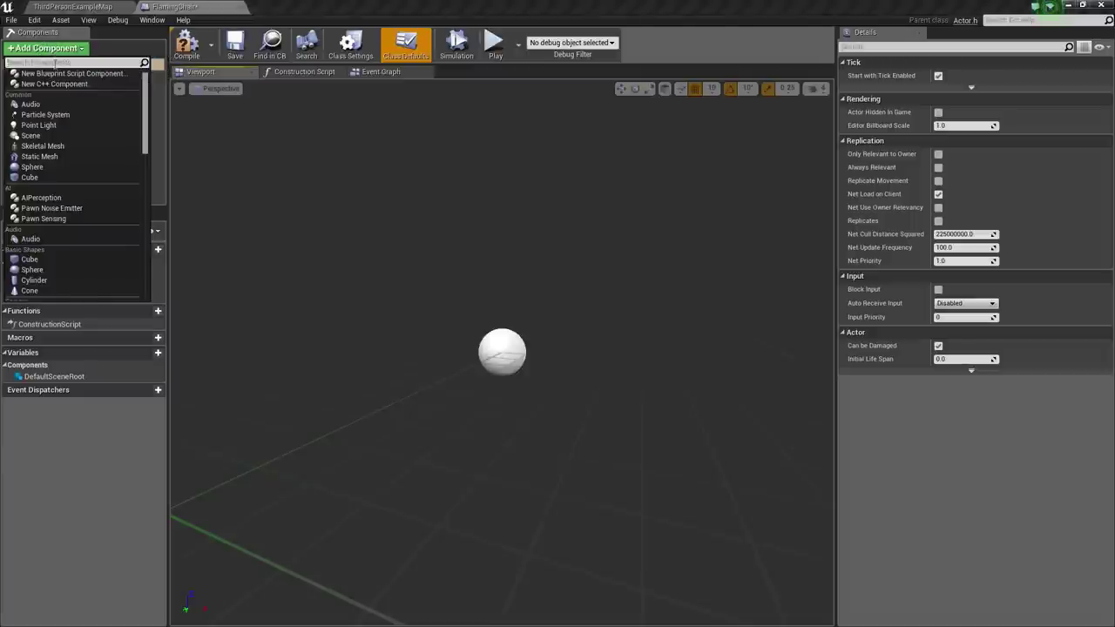
pyautogui.write('collision')
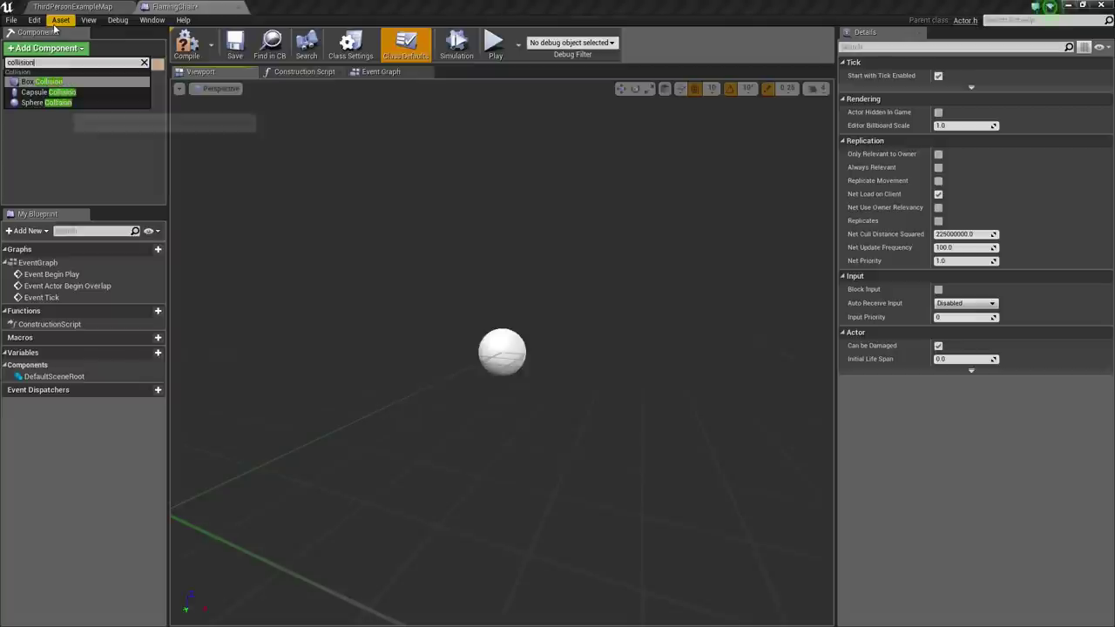
pyautogui.click(40, 84)
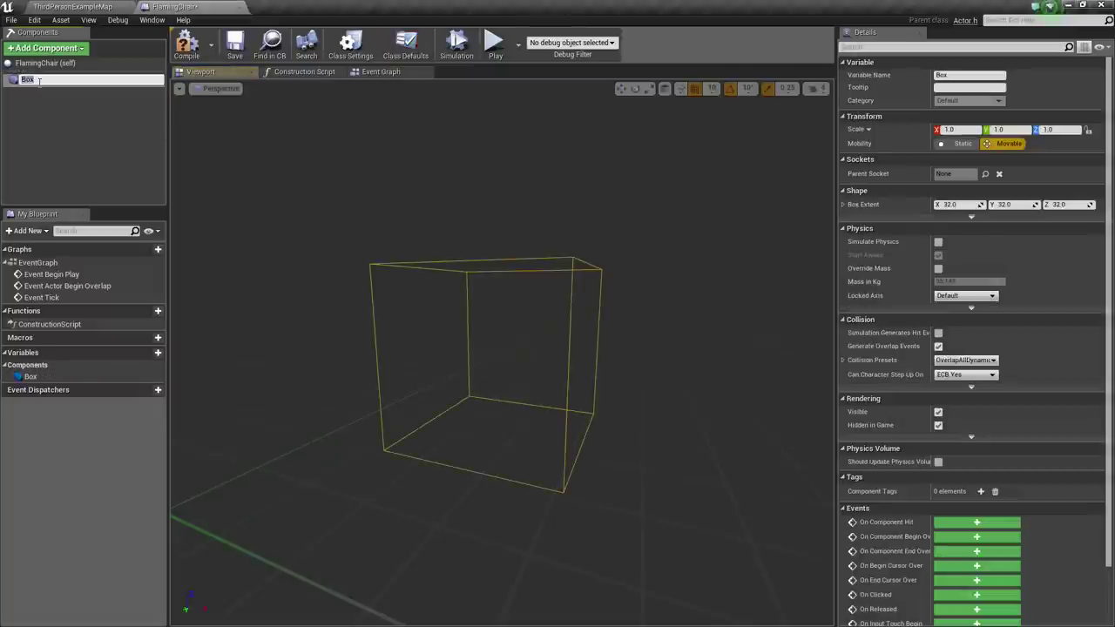
pyautogui.write('Collis')
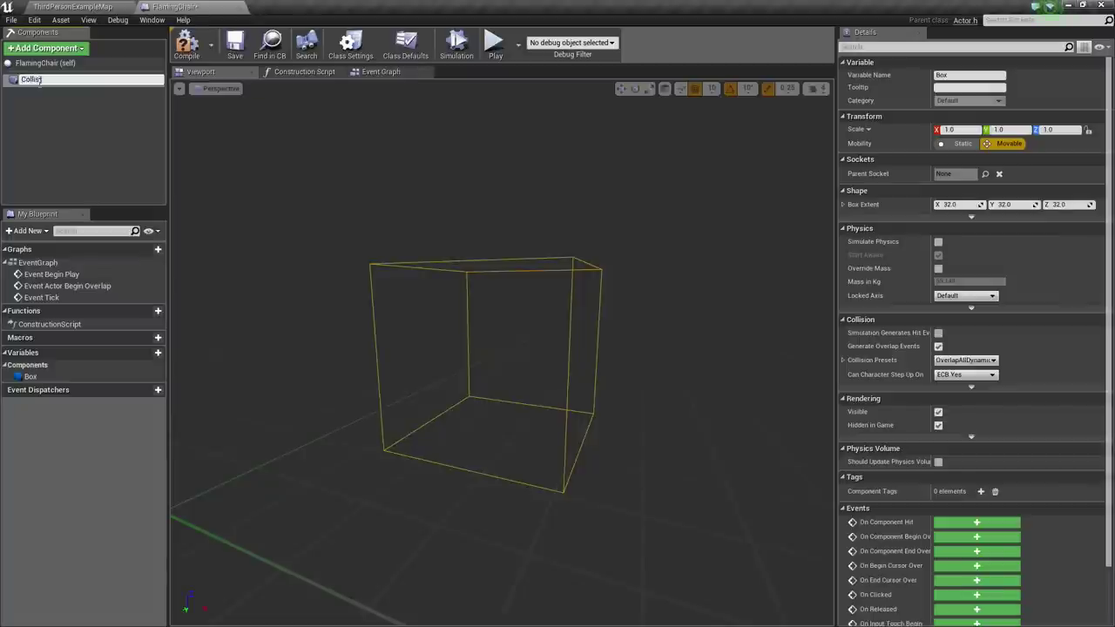
pyautogui.write('ion')
pyautogui.press('Return')
# Step: Set the Collision component's collision preset to BlockAllDynamic
pyautogui.click(39, 80)
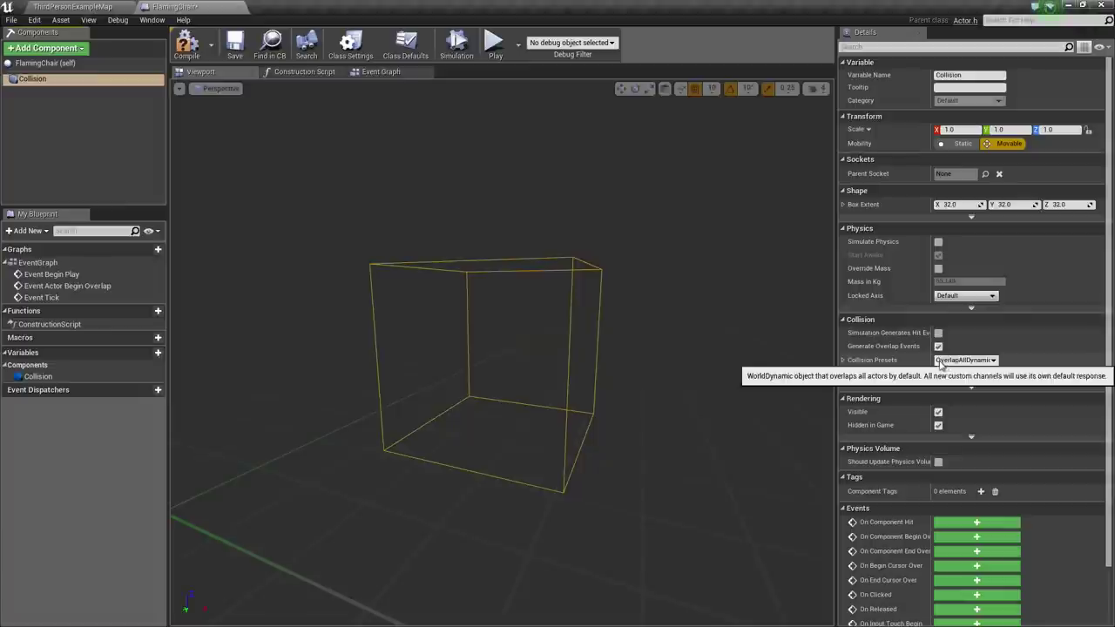
pyautogui.click(980, 364)
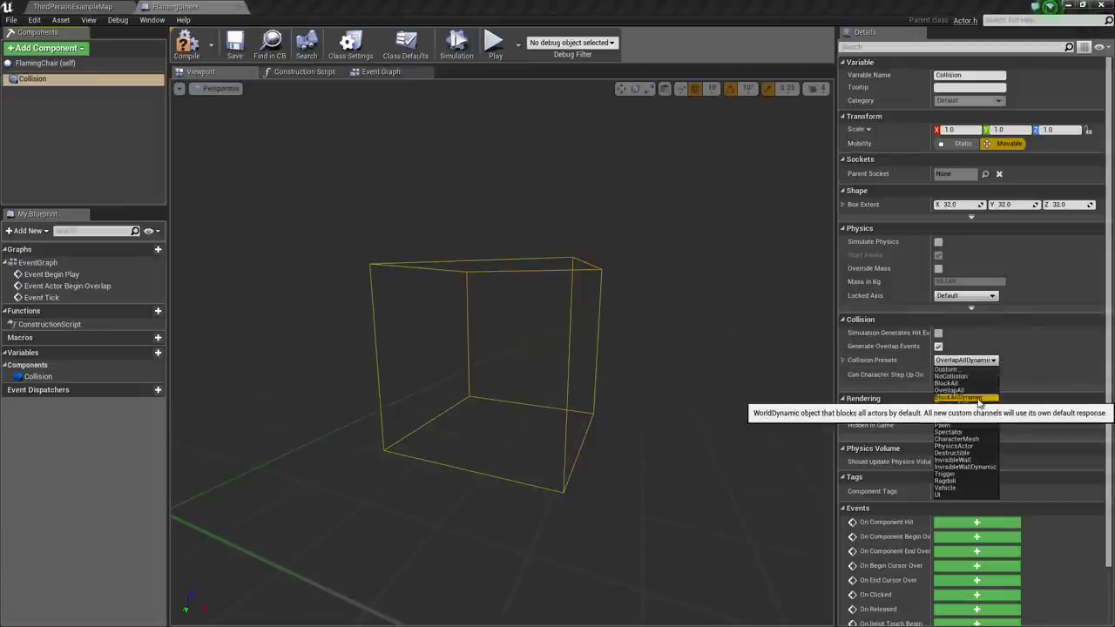
pyautogui.click(966, 397)
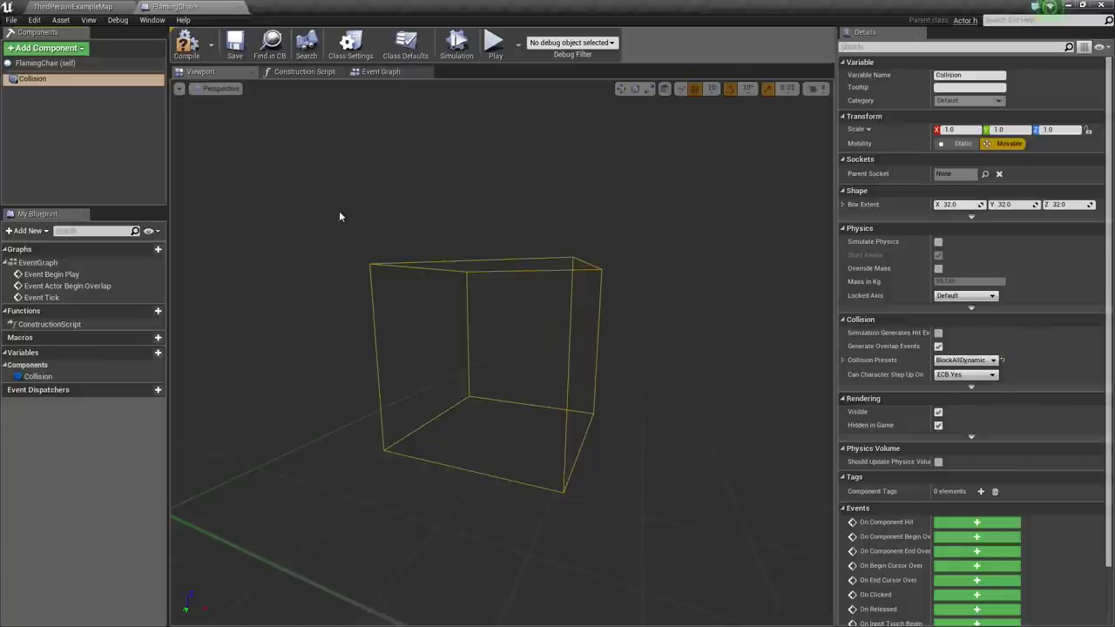
# Step: Add a Static Mesh component under the Collision box and name it Chair
pyautogui.click(43, 50)
pyautogui.write('static')
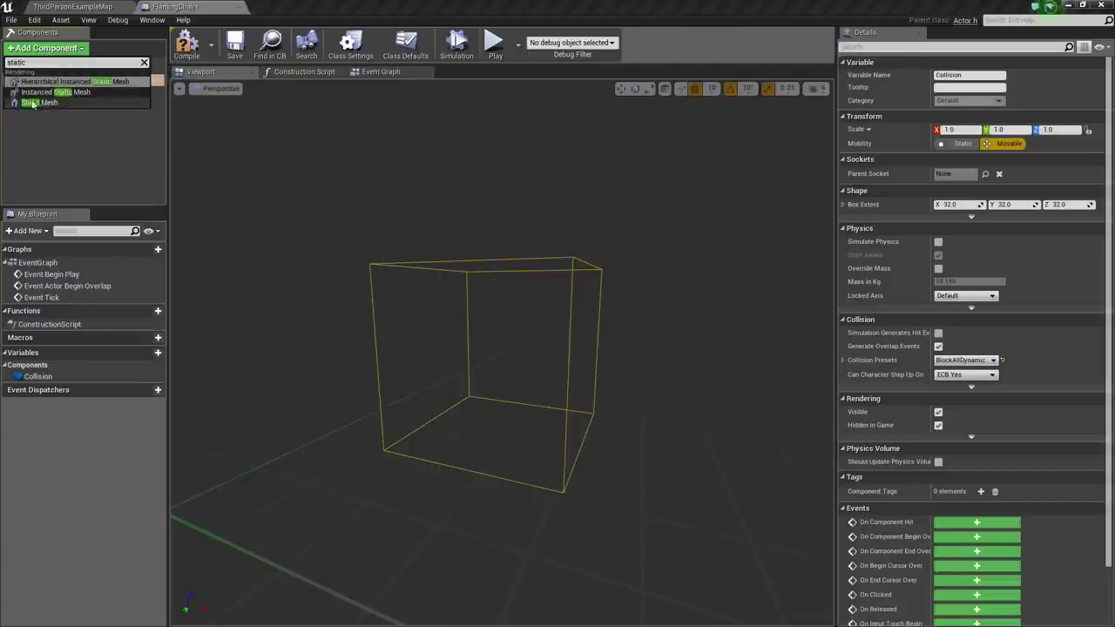
pyautogui.click(39, 103)
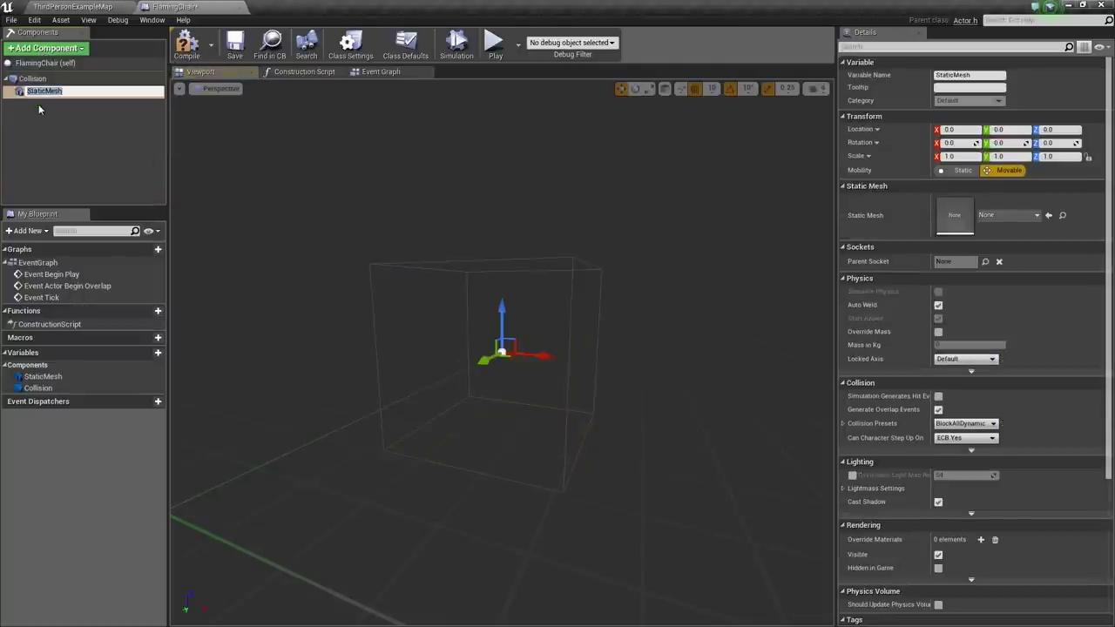
pyautogui.write('Chair')
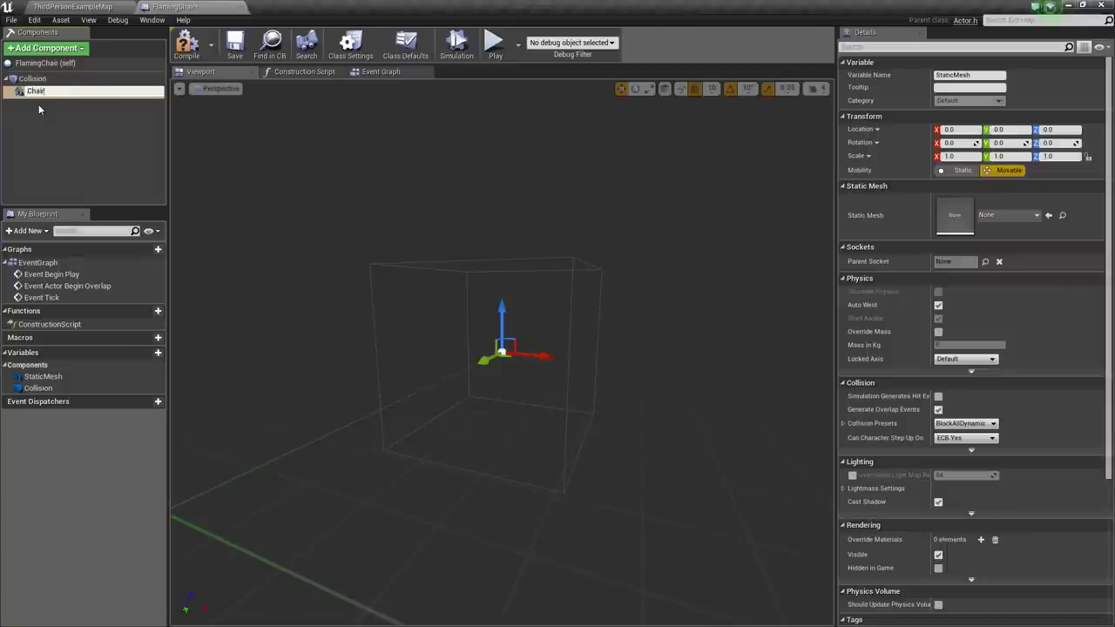
pyautogui.press('Return')
# Step: Assign the SM_Chair mesh to the Chair component and lower it to a Z location of -30
pyautogui.click(34, 91)
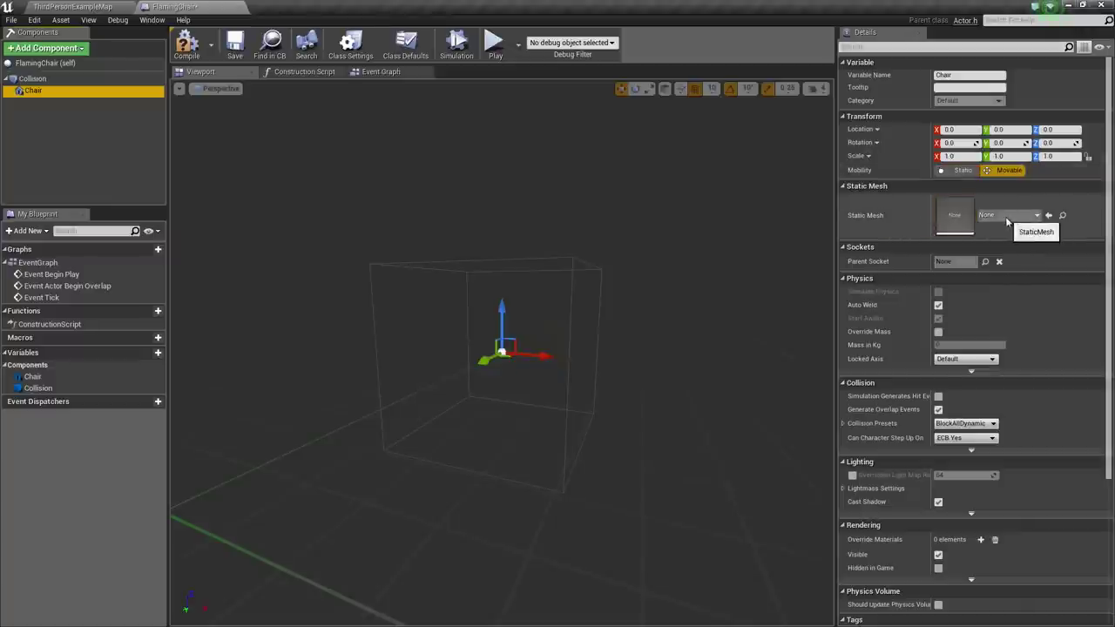
pyautogui.click(989, 217)
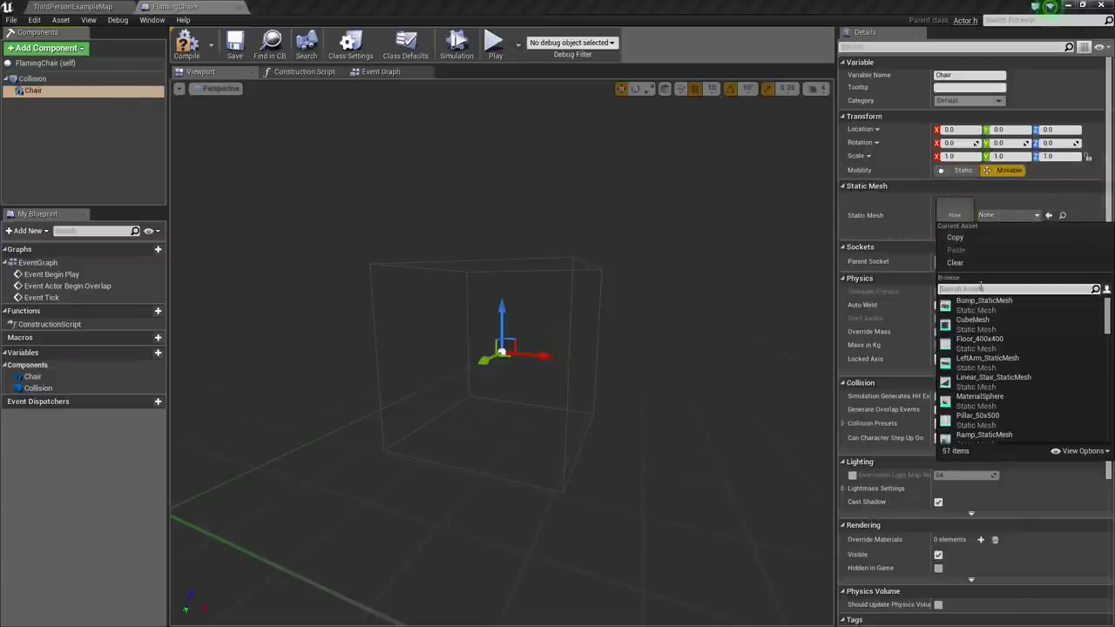
pyautogui.write('chair')
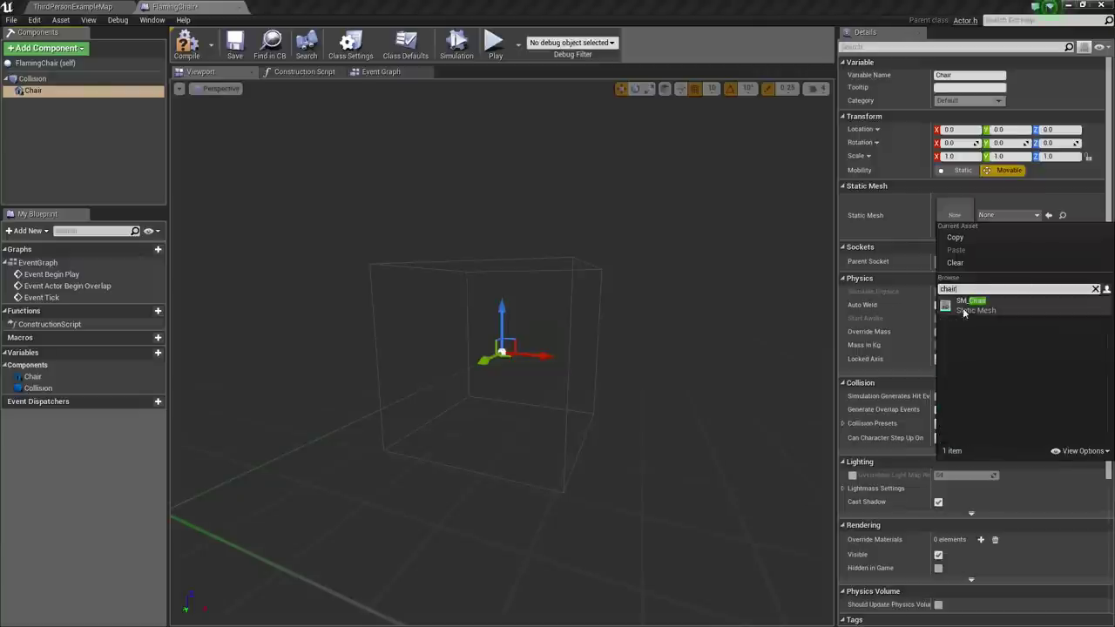
pyautogui.click(964, 306)
pyautogui.moveTo(609, 279)
pyautogui.mouseDown(button='right')
pyautogui.moveTo(749, 278)
pyautogui.moveTo(609, 279)
pyautogui.mouseUp(button='right')
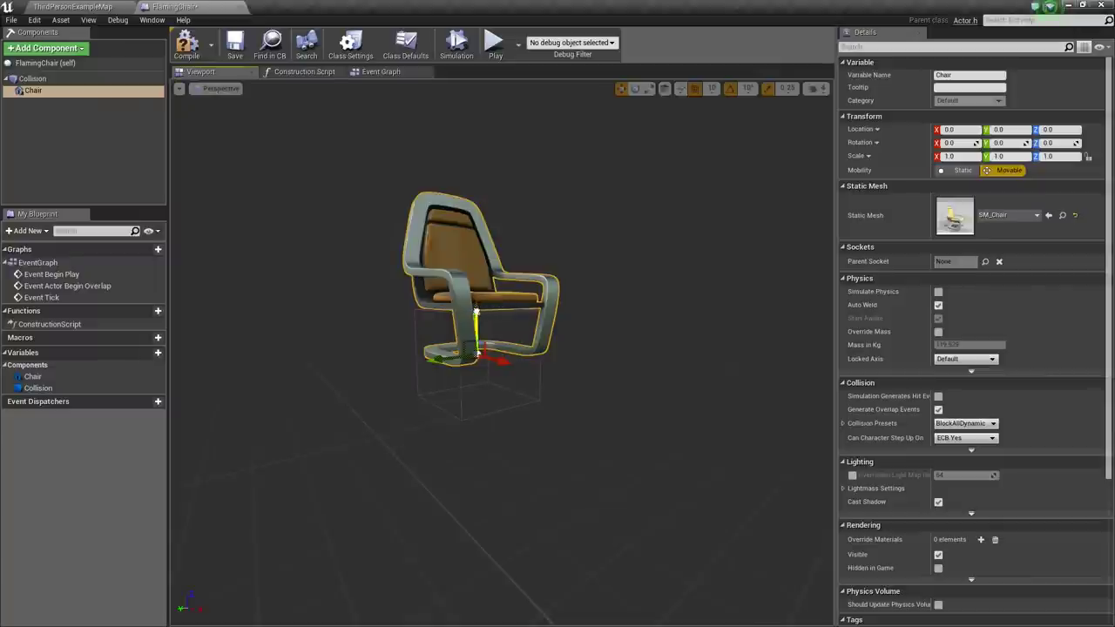
pyautogui.moveTo(476, 310); pyautogui.dragTo(480, 353)
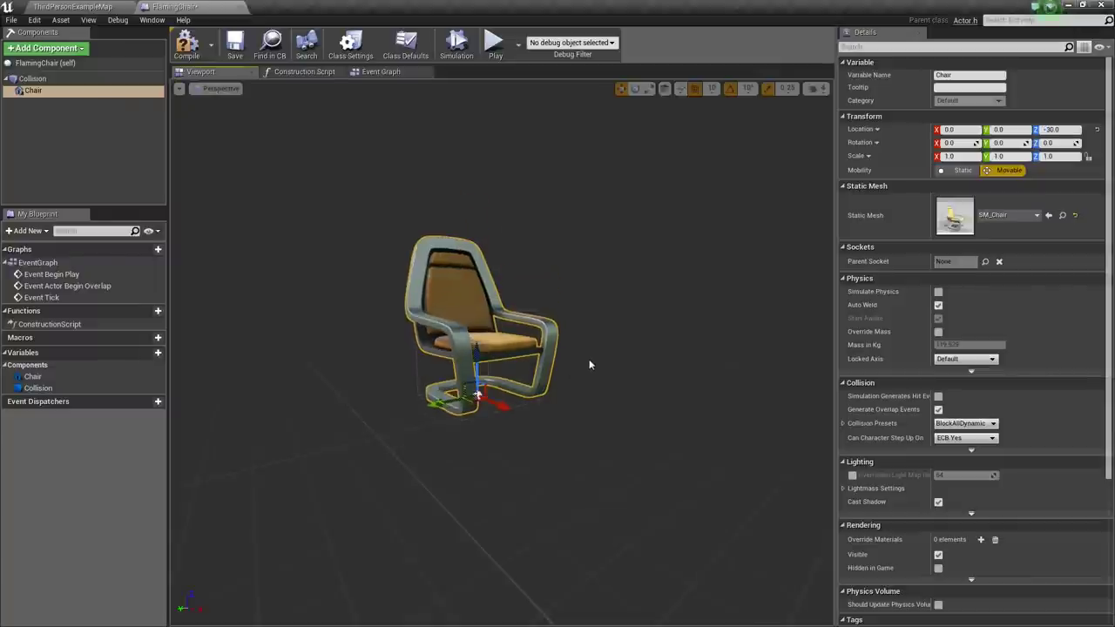
# Step: Enlarge the Collision box extent around the chair to about X 45, Y 46 and Z 62
pyautogui.click(31, 79)
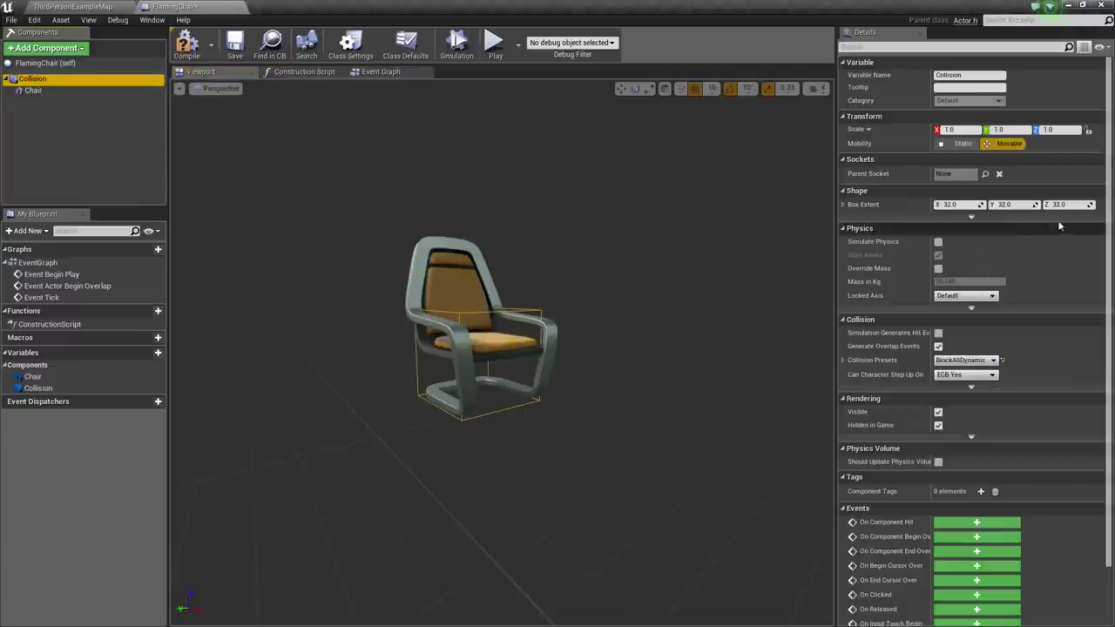
pyautogui.moveTo(1086, 203); pyautogui.dragTo(1104, 203)
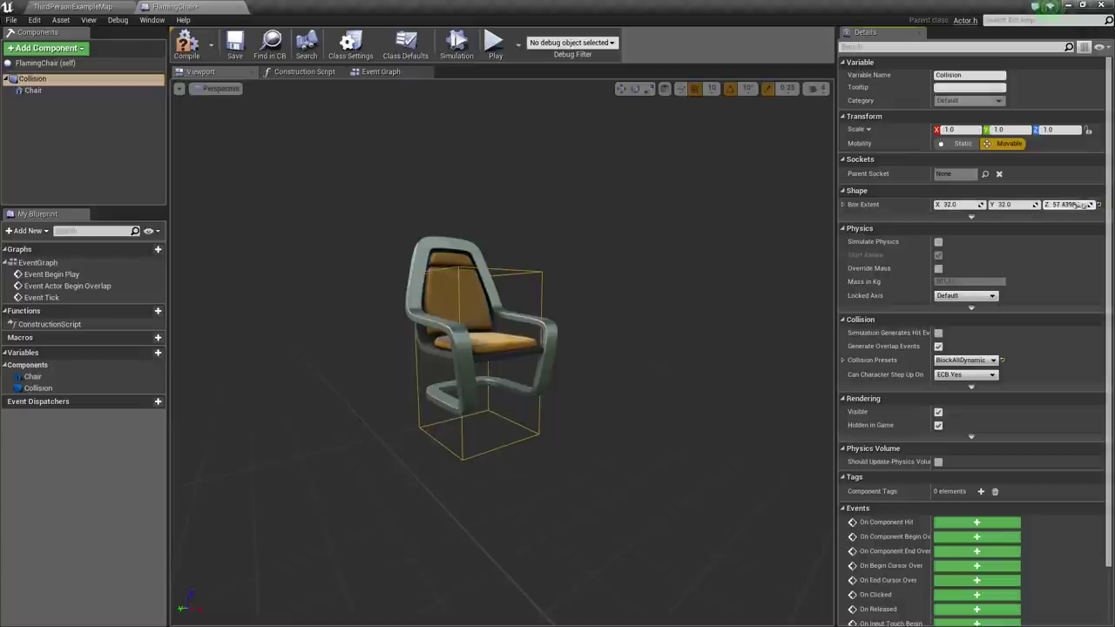
pyautogui.moveTo(1036, 203); pyautogui.dragTo(1085, 205)
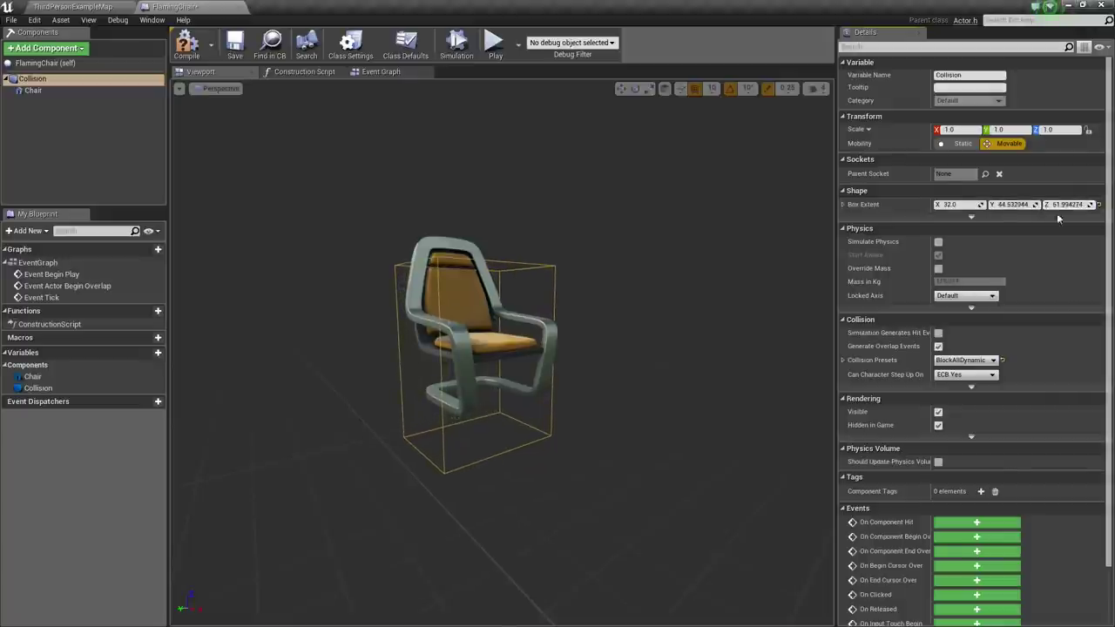
pyautogui.moveTo(679, 261); pyautogui.dragTo(749, 262, button='right')
pyautogui.moveTo(1034, 204); pyautogui.dragTo(1040, 204)
pyautogui.moveTo(972, 206); pyautogui.dragTo(986, 207)
pyautogui.moveTo(714, 253); pyautogui.dragTo(670, 244, button='right')
pyautogui.moveTo(479, 349); pyautogui.dragTo(440, 340)
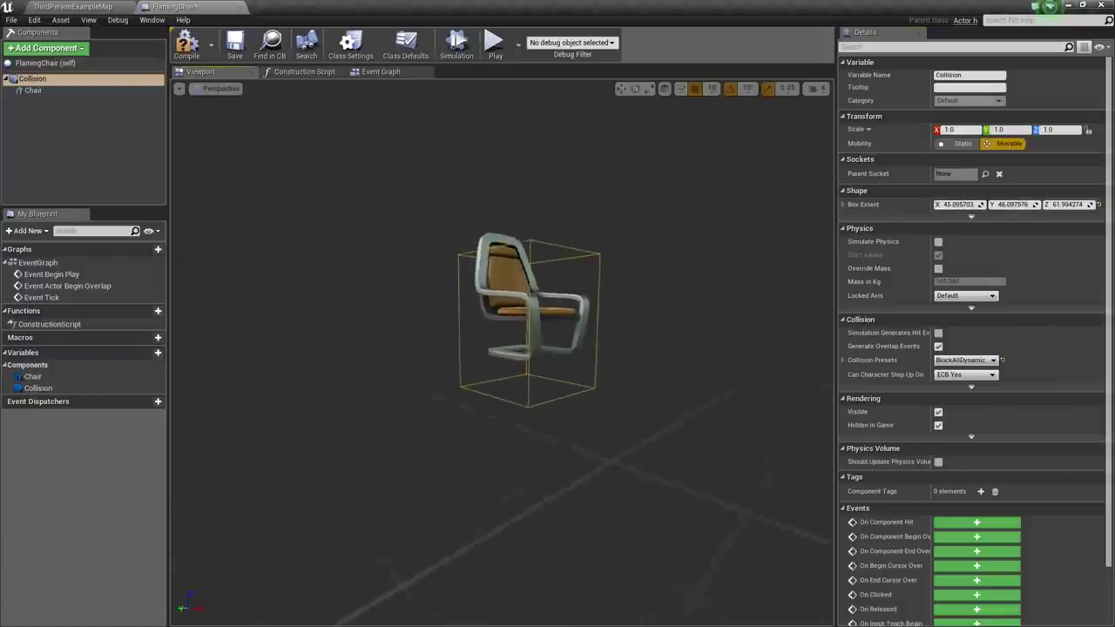
# Step: Lower the Chair component to a Z location of -60 so it sits at the base of the collision box
pyautogui.click(74, 91)
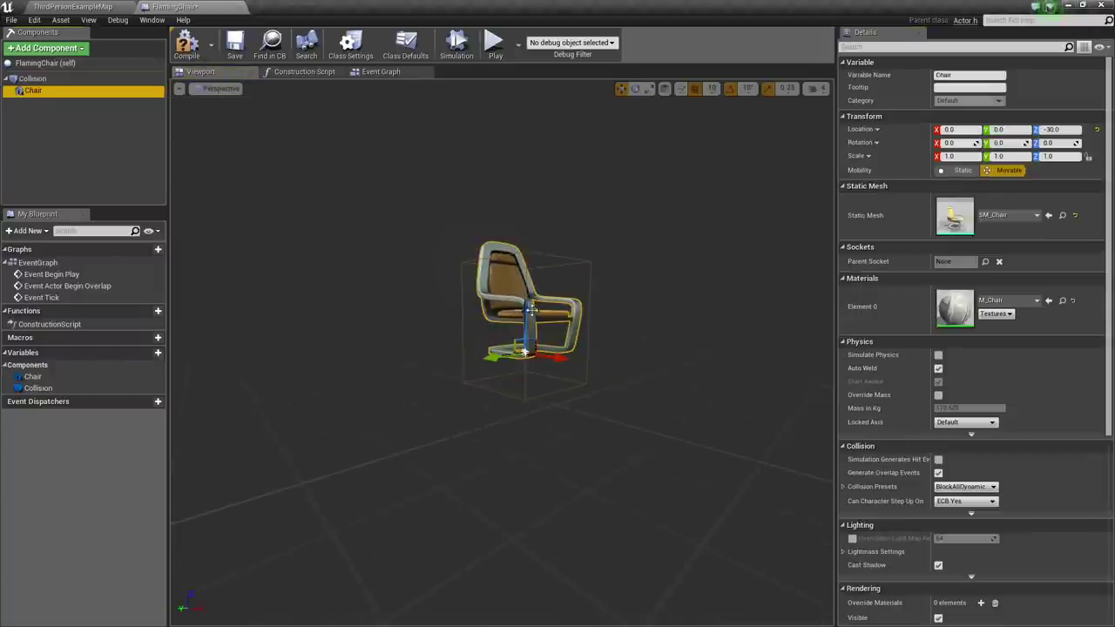
pyautogui.moveTo(527, 309); pyautogui.dragTo(530, 338)
pyautogui.moveTo(530, 338)
pyautogui.mouseDown(button='right')
pyautogui.moveTo(610, 318)
pyautogui.moveTo(435, 305)
pyautogui.moveTo(478, 344)
pyautogui.moveTo(548, 337)
pyautogui.mouseUp(button='right')
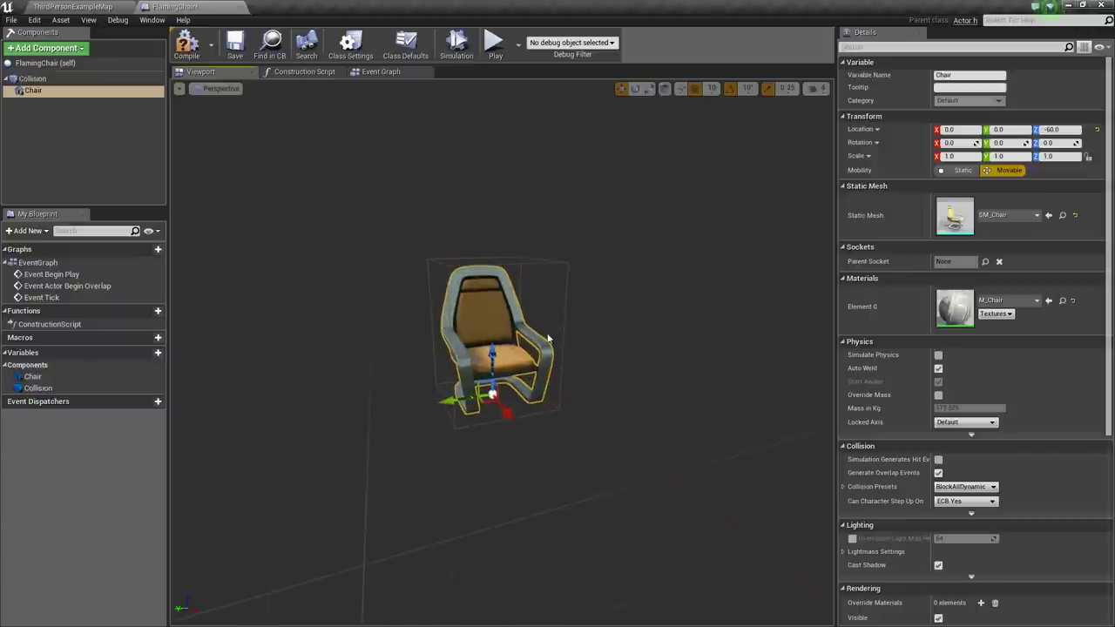
# Step: Add a Particle System component to the flaming chair blueprint and name it Fire
pyautogui.click(43, 49)
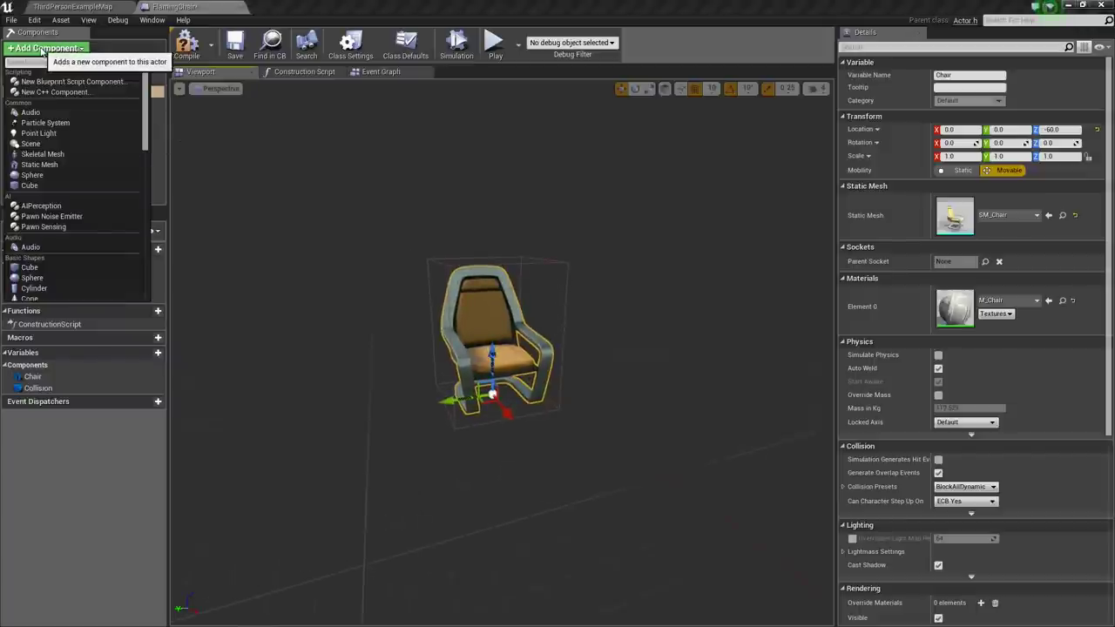
pyautogui.write('partic')
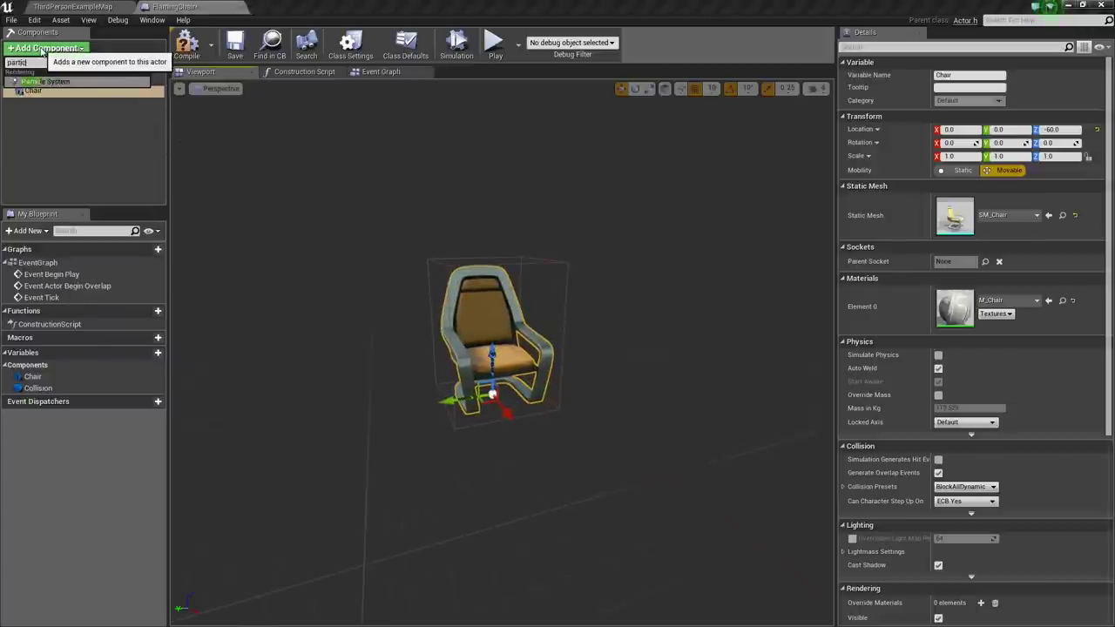
pyautogui.write('le')
pyautogui.press('Return')
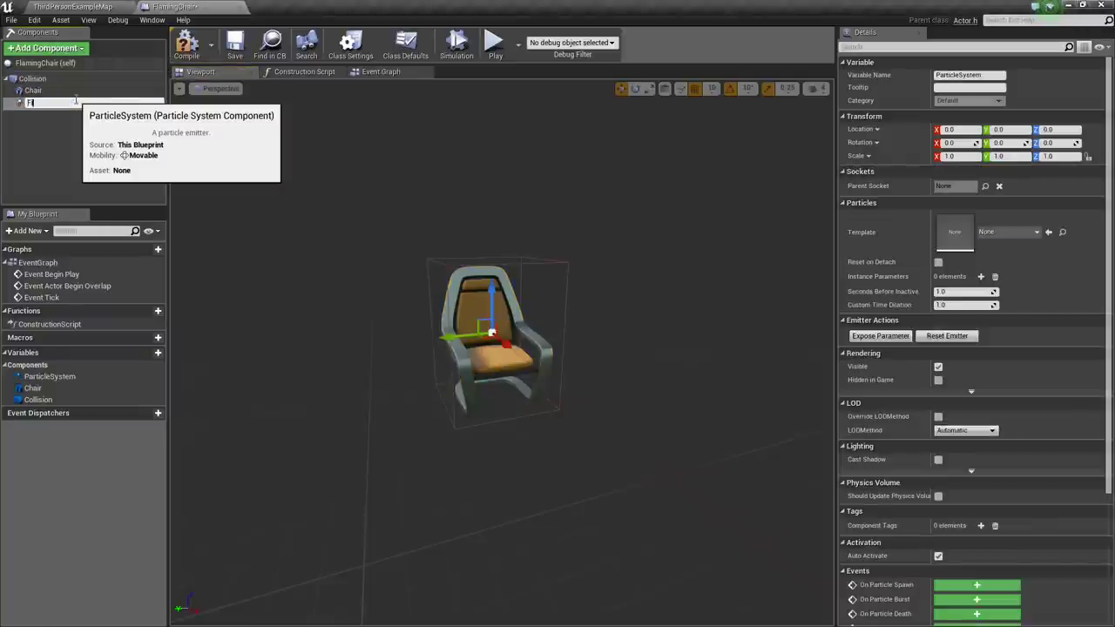
pyautogui.press('Return')
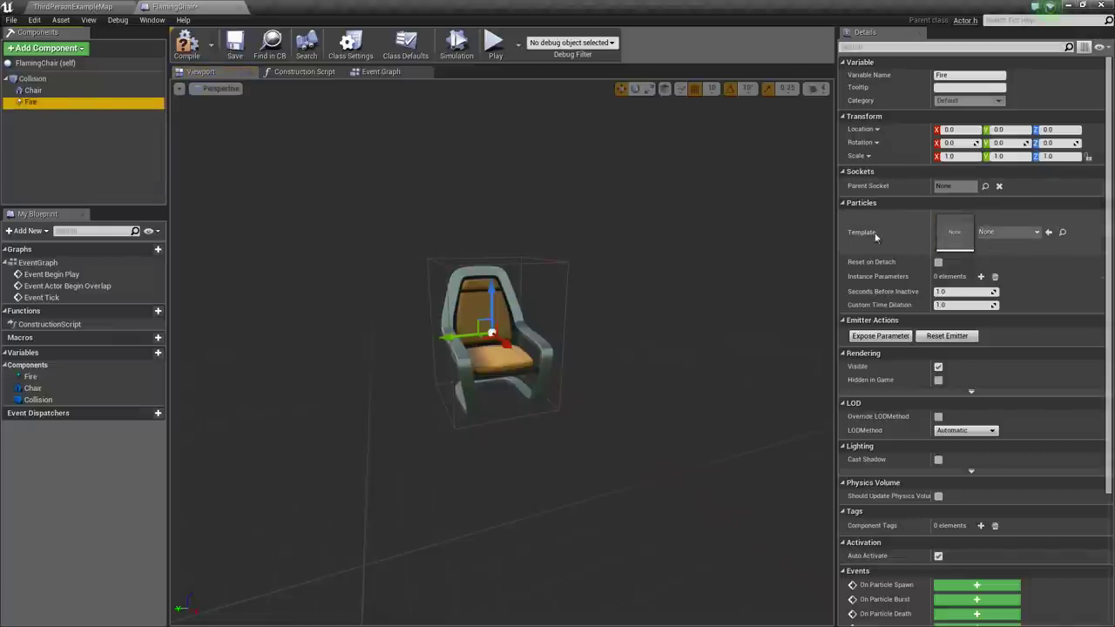
# Step: Assign the P_Fire particle template to the Fire component and parent Fire to the Chair component
pyautogui.click(1010, 232)
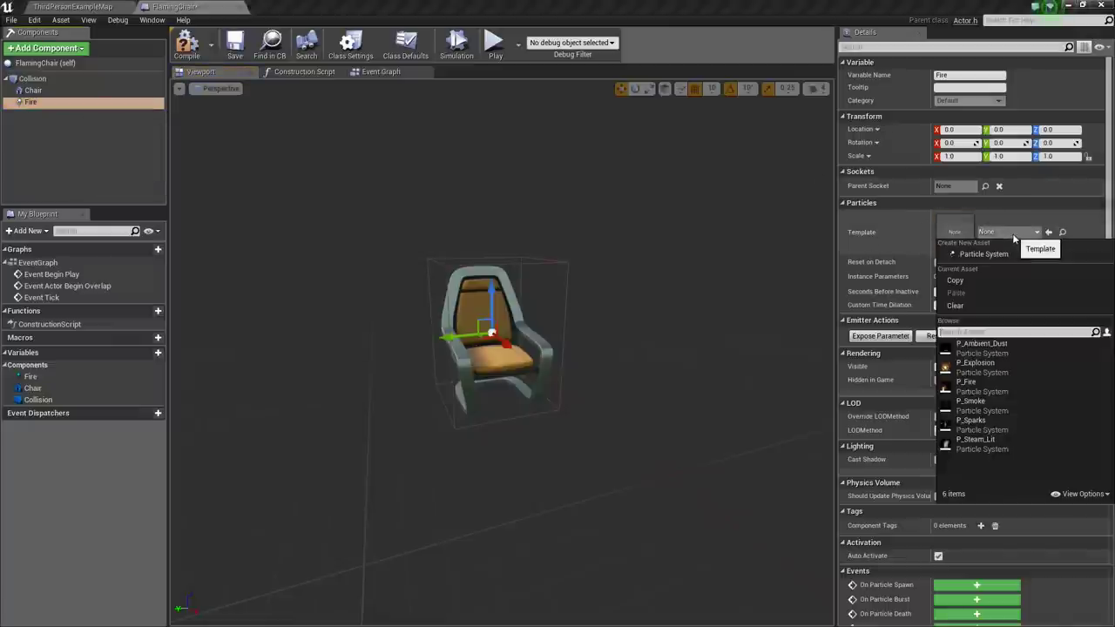
pyautogui.click(988, 383)
pyautogui.moveTo(655, 326)
pyautogui.mouseDown(button='right')
pyautogui.moveTo(559, 355)
pyautogui.moveTo(639, 375)
pyautogui.moveTo(654, 324)
pyautogui.mouseUp(button='right')
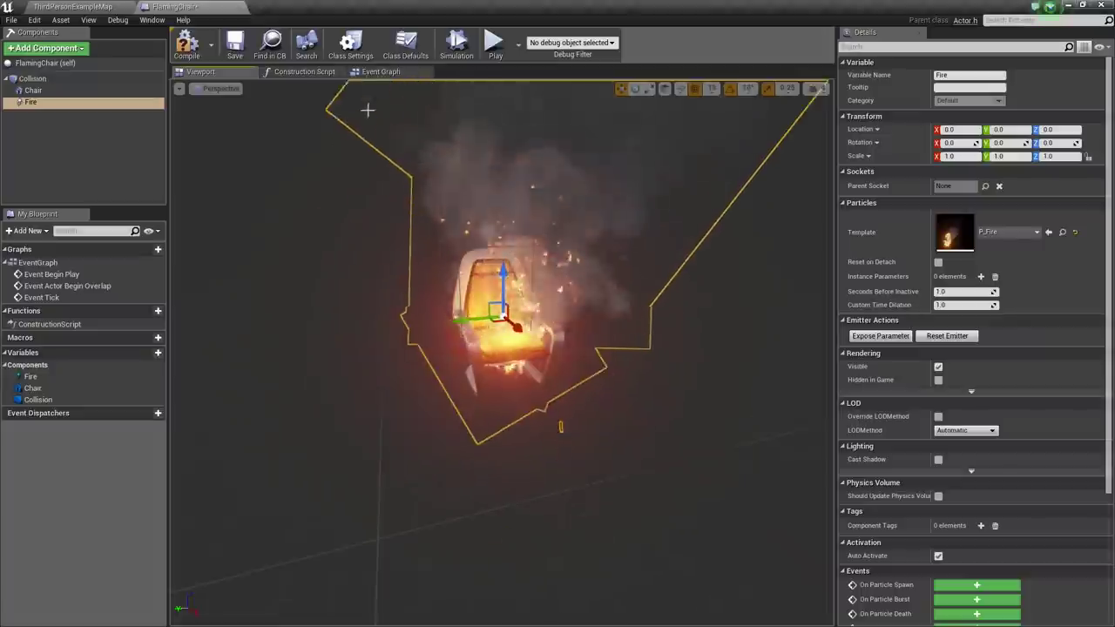
pyautogui.click(31, 103)
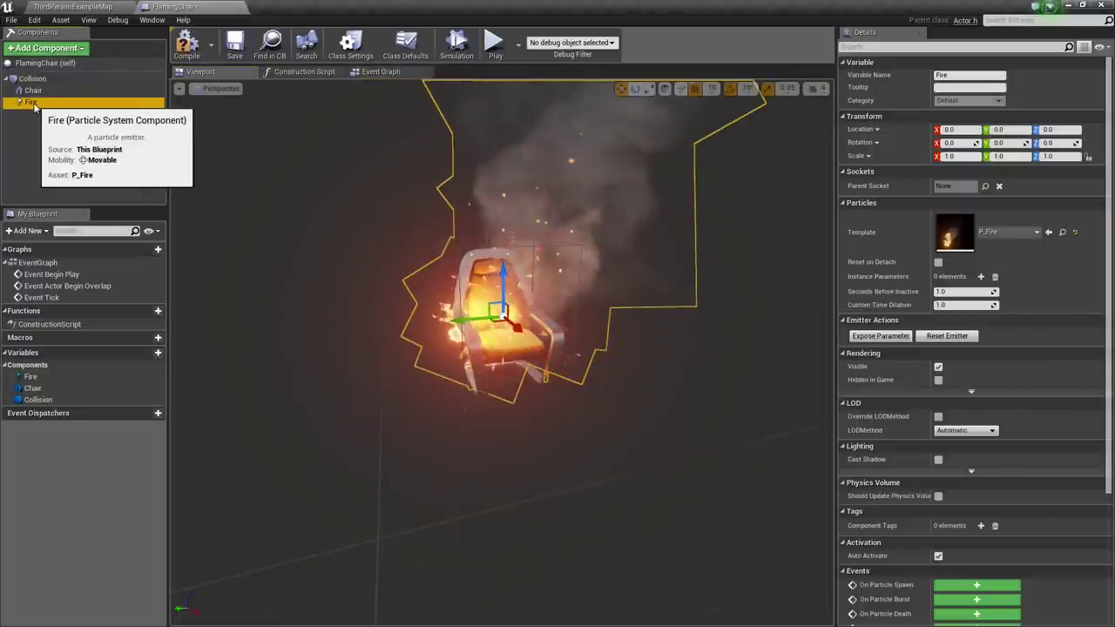
pyautogui.moveTo(34, 107); pyautogui.dragTo(32, 91)
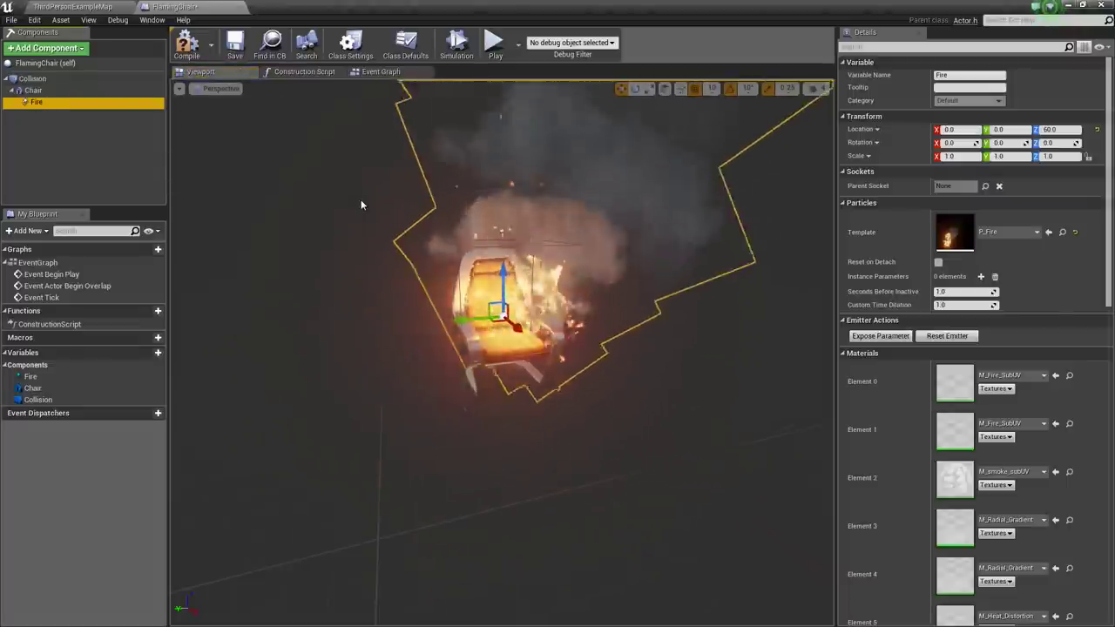
# Step: Add a Projectile Movement component to the blueprint
pyautogui.click(43, 49)
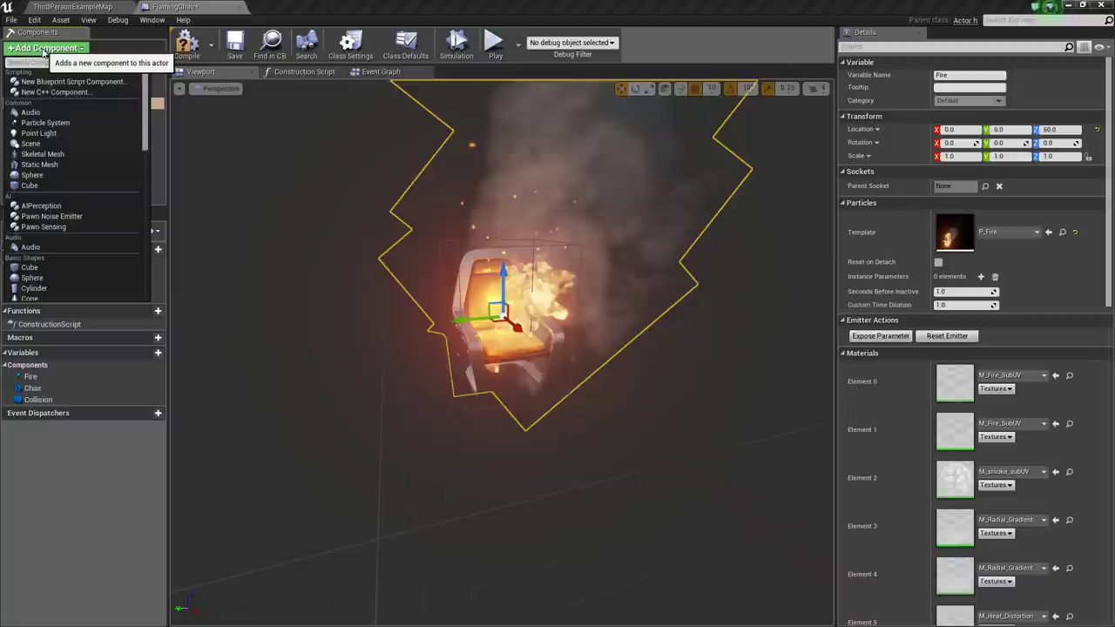
pyautogui.write('projectile')
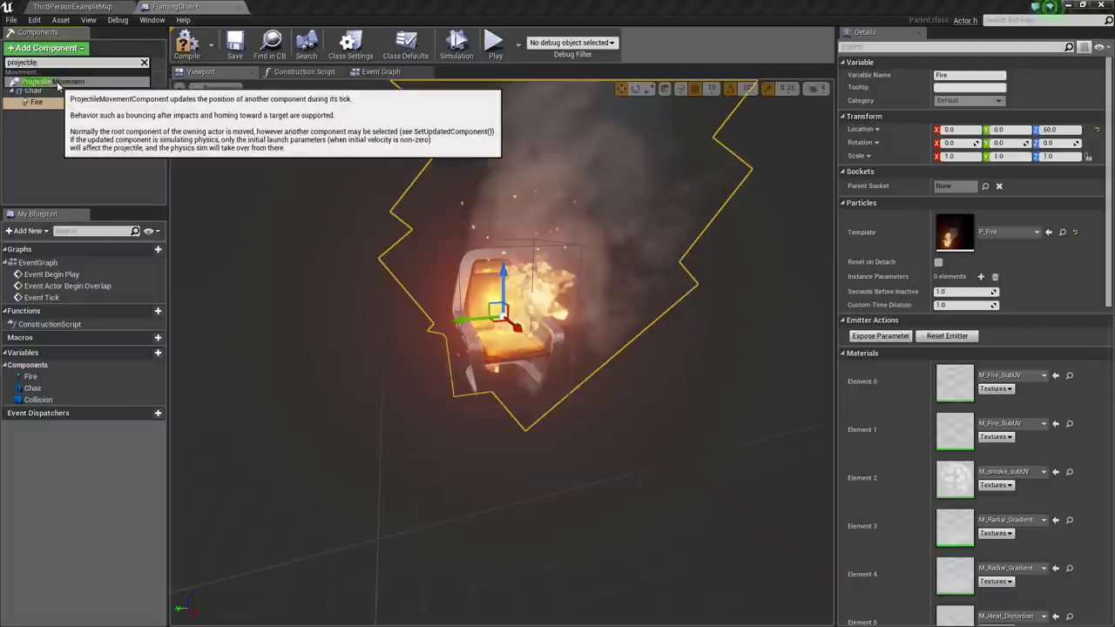
pyautogui.click(58, 82)
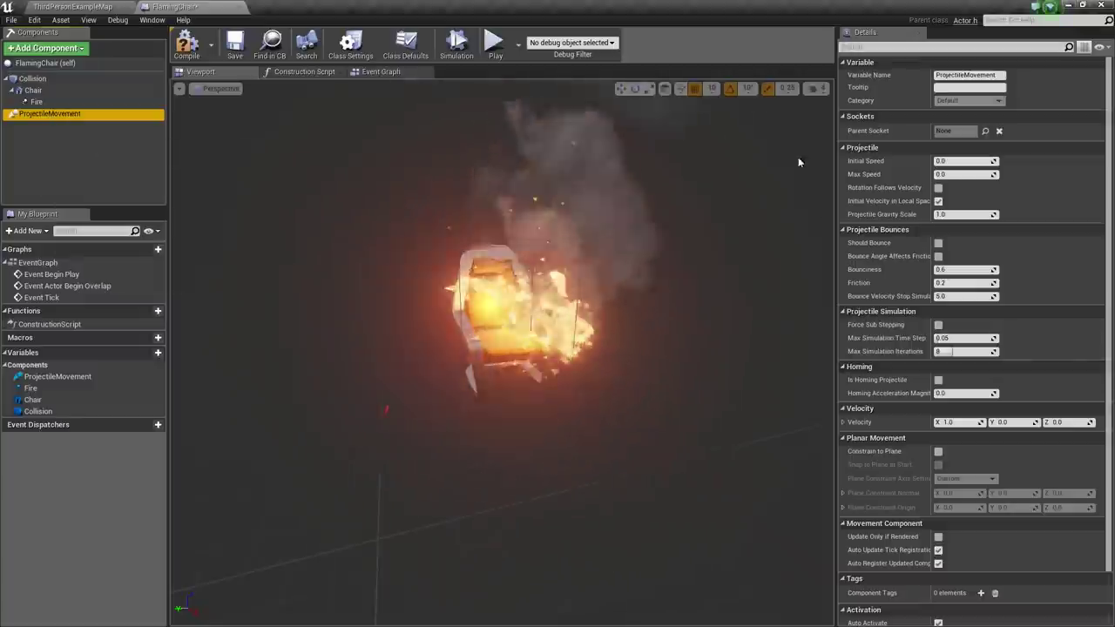
# Step: Set the X velocity of the ProjectileMovement component to 200, along the direction the chair faces
pyautogui.moveTo(929, 166); pyautogui.dragTo(960, 166)
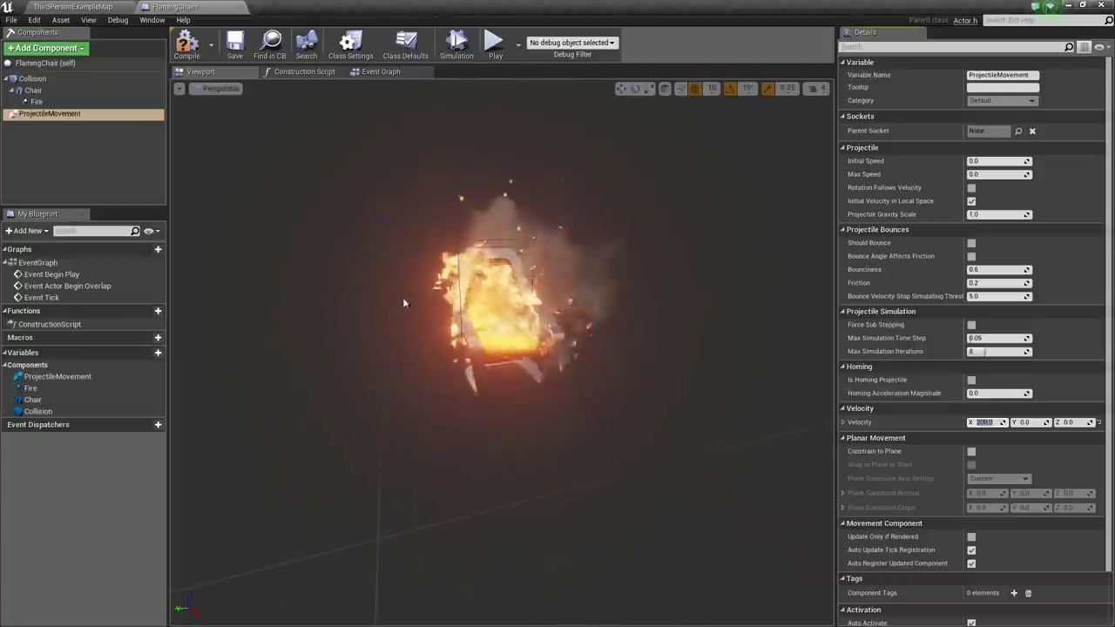
pyautogui.moveTo(481, 296)
pyautogui.mouseDown(button='right')
pyautogui.moveTo(688, 296)
pyautogui.moveTo(540, 296)
pyautogui.moveTo(548, 252)
pyautogui.moveTo(653, 222)
pyautogui.mouseUp(button='right')
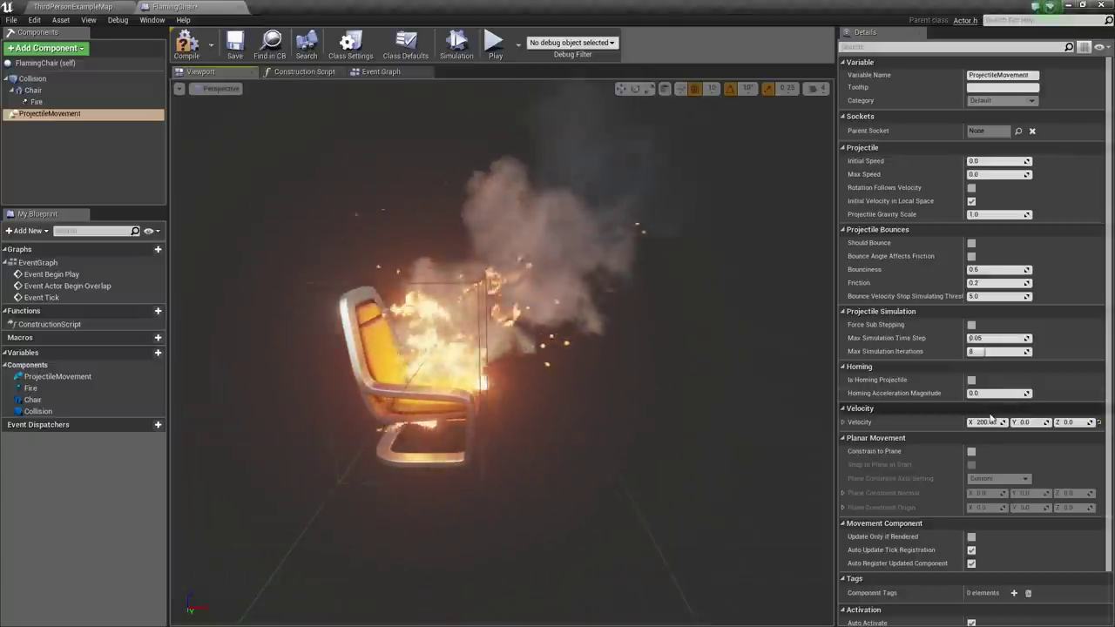
pyautogui.moveTo(653, 222); pyautogui.dragTo(705, 200, button='right')
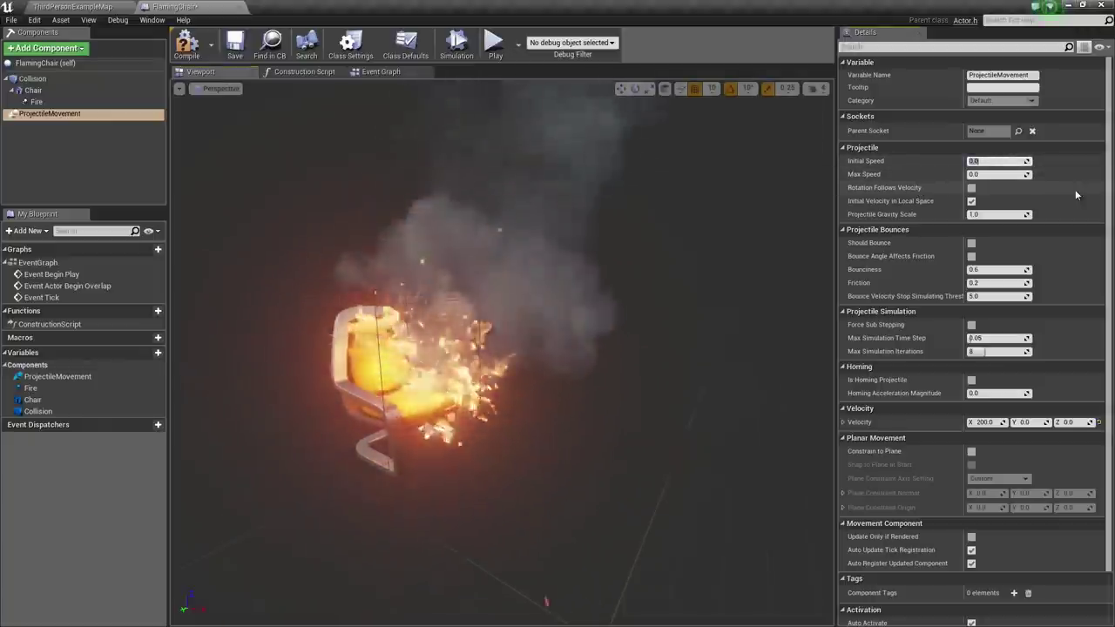
# Step: Set the projectile's initial speed to 2000 and enable Should Bounce
pyautogui.write('2000')
pyautogui.press('Return')
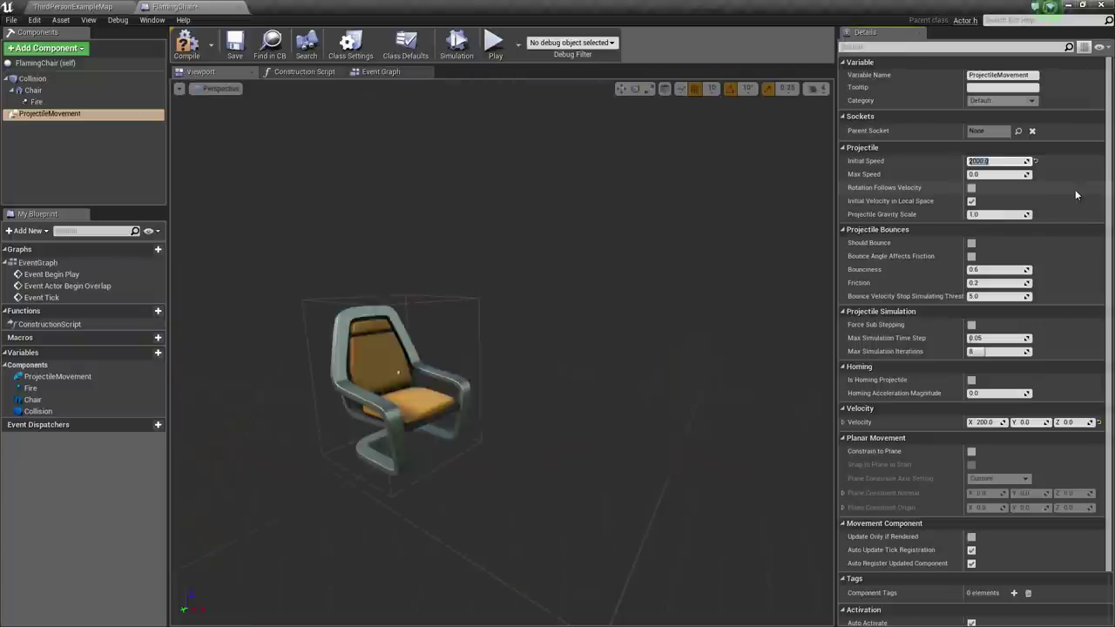
pyautogui.click(971, 243)
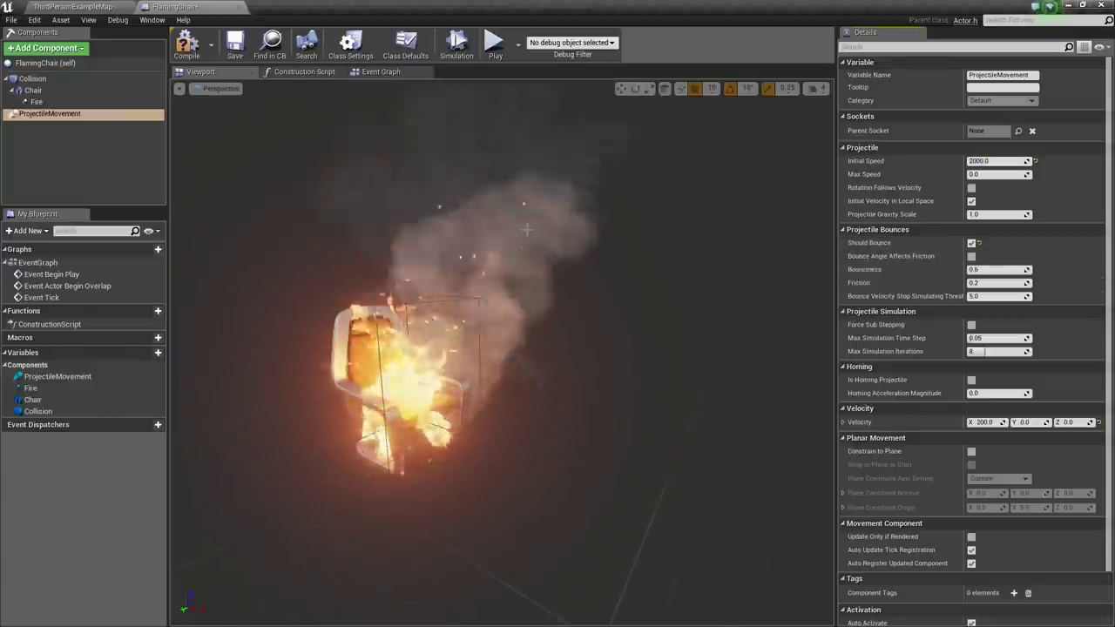
# Step: Tilt the Chair component backwards by about 20 degrees around the Y axis
pyautogui.moveTo(526, 229)
pyautogui.mouseDown()
pyautogui.moveTo(644, 265)
pyautogui.moveTo(653, 296)
pyautogui.moveTo(644, 257)
pyautogui.moveTo(614, 230)
pyautogui.mouseUp()
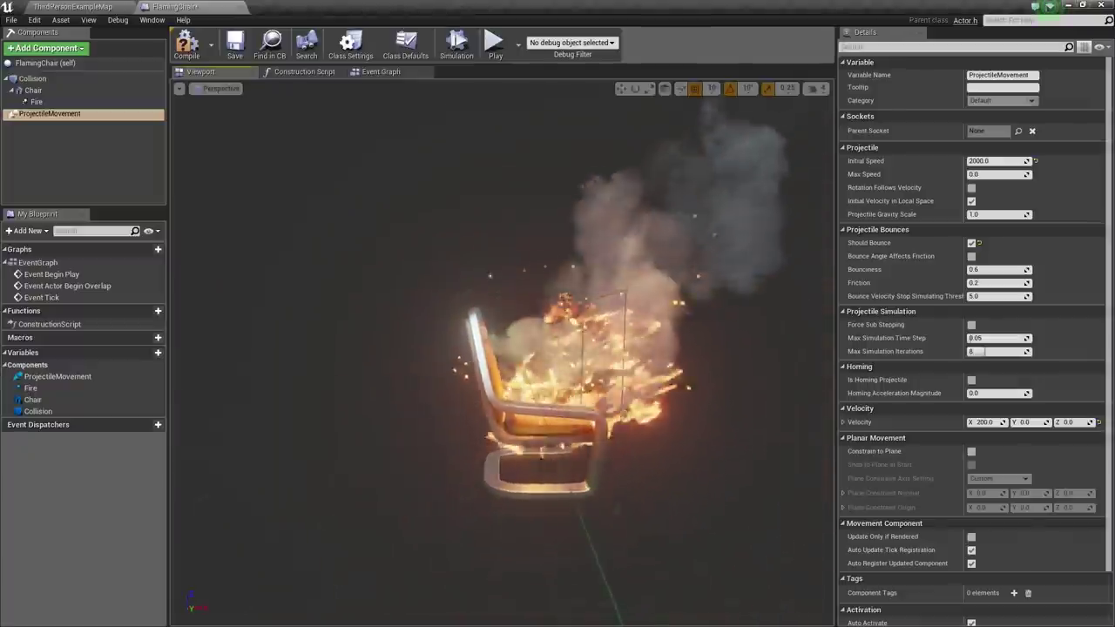
pyautogui.click(54, 92)
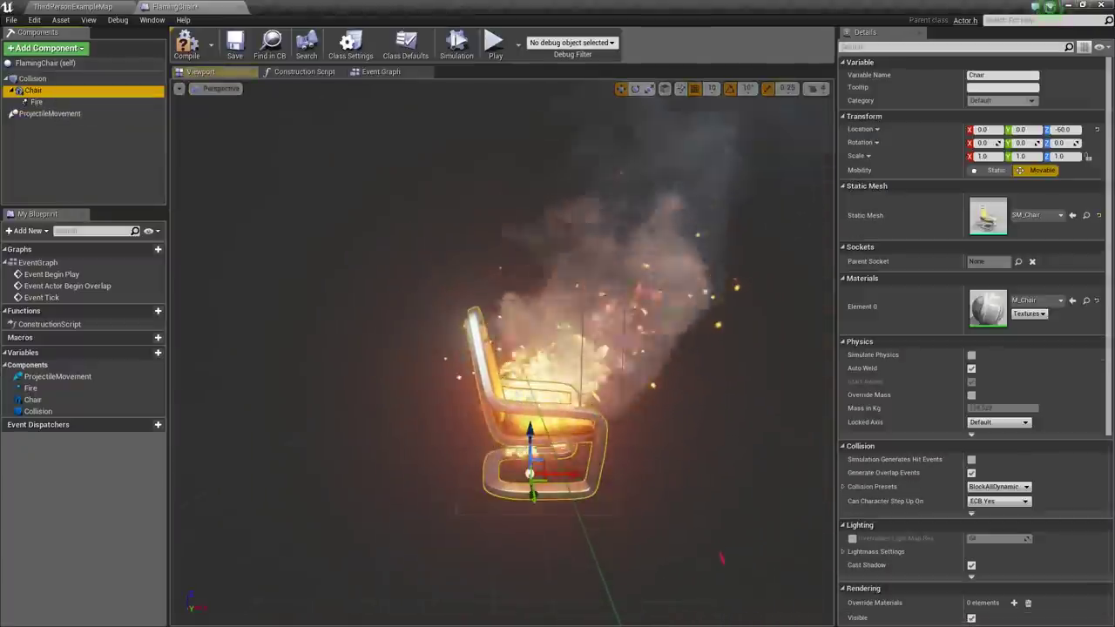
pyautogui.moveTo(407, 296)
pyautogui.mouseDown()
pyautogui.moveTo(444, 252)
pyautogui.moveTo(407, 297)
pyautogui.mouseUp()
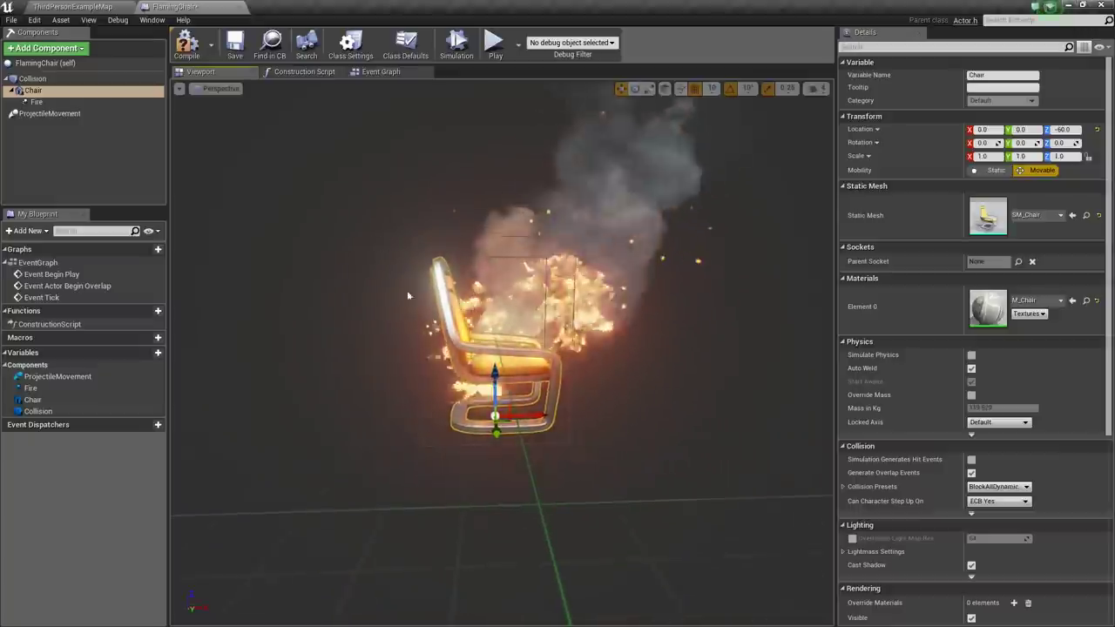
pyautogui.press('e')
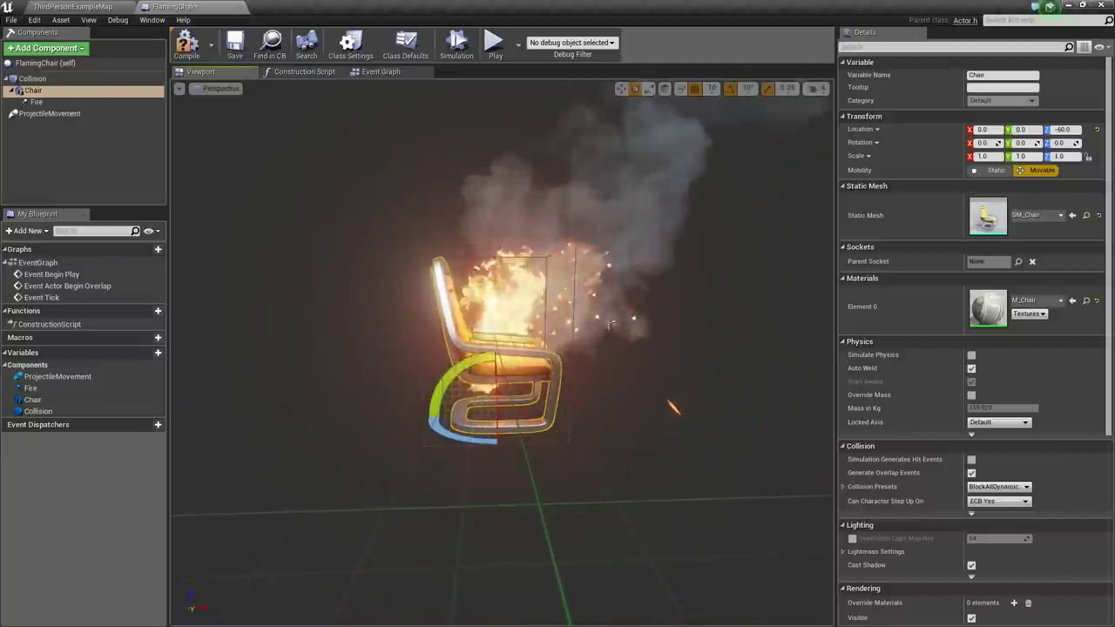
pyautogui.moveTo(454, 369); pyautogui.dragTo(522, 338)
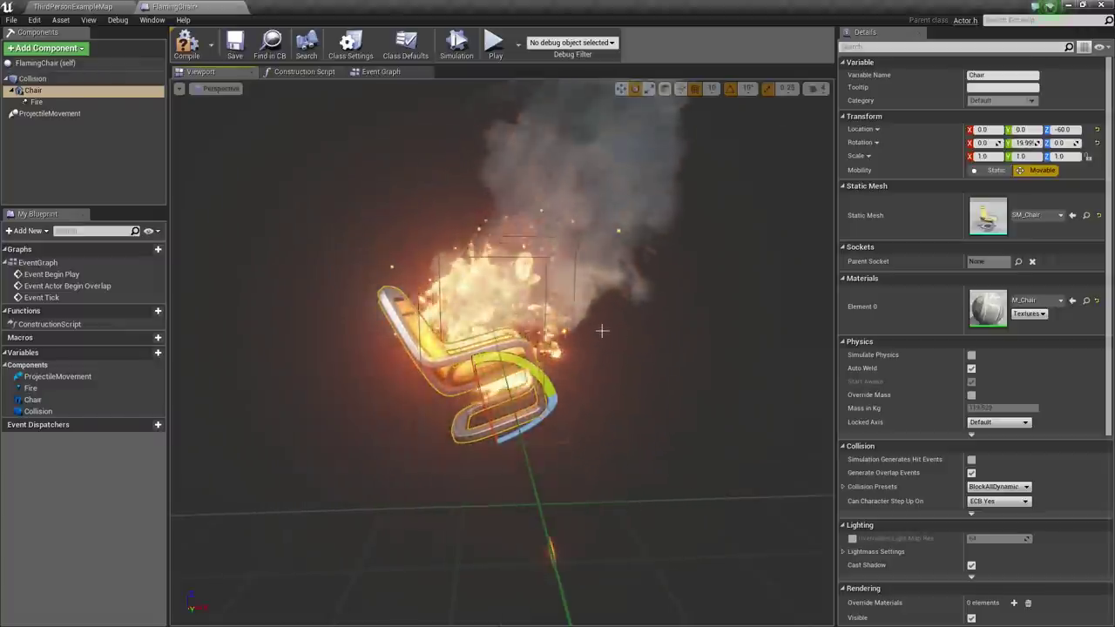
# Step: Move the tilted Chair forward along its local X axis to about X 18.8 and Z -53.2
pyautogui.press('w')
pyautogui.moveTo(535, 403); pyautogui.dragTo(563, 393)
pyautogui.moveTo(563, 393); pyautogui.dragTo(586, 380, button='right')
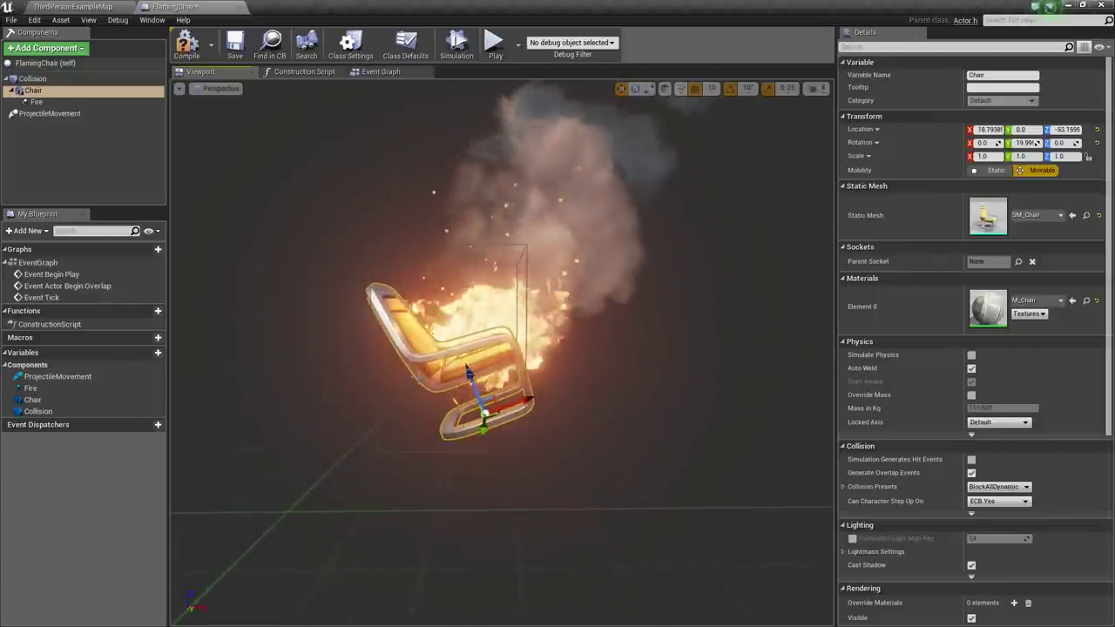
pyautogui.scroll(-2, 684, 242)
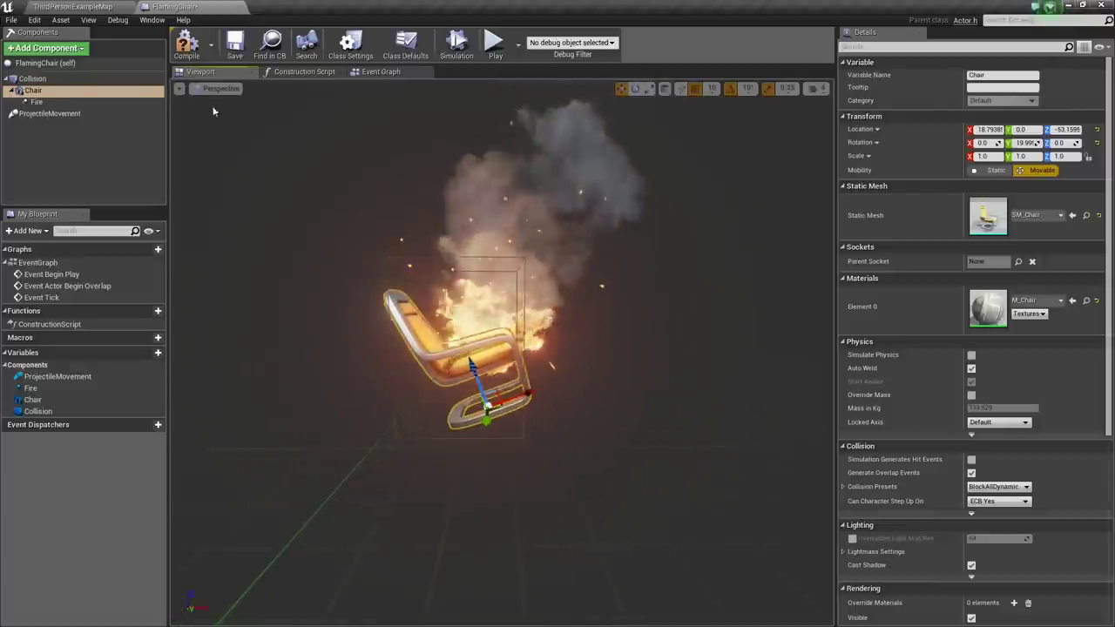
# Step: Add a Rotating Movement component to the blueprint
pyautogui.click(29, 51)
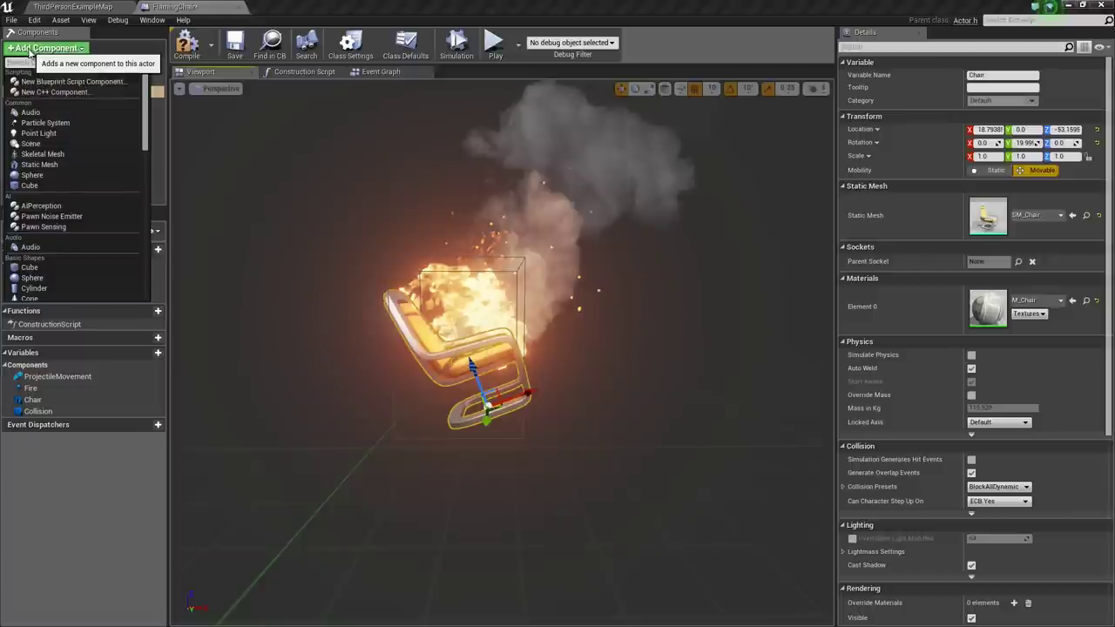
pyautogui.write('RO')
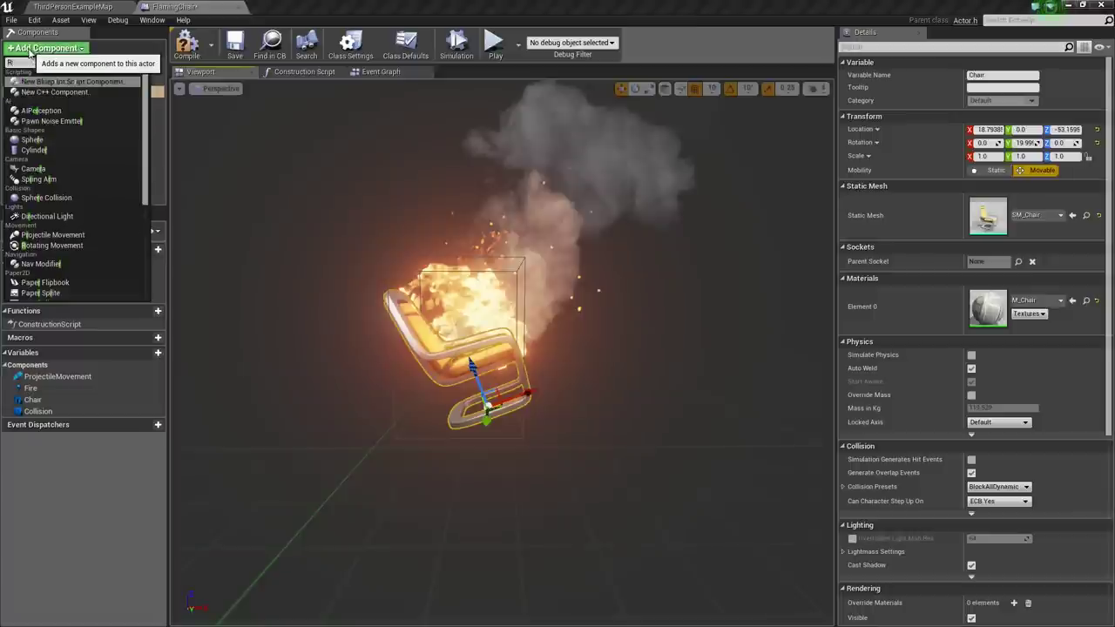
pyautogui.write('otati')
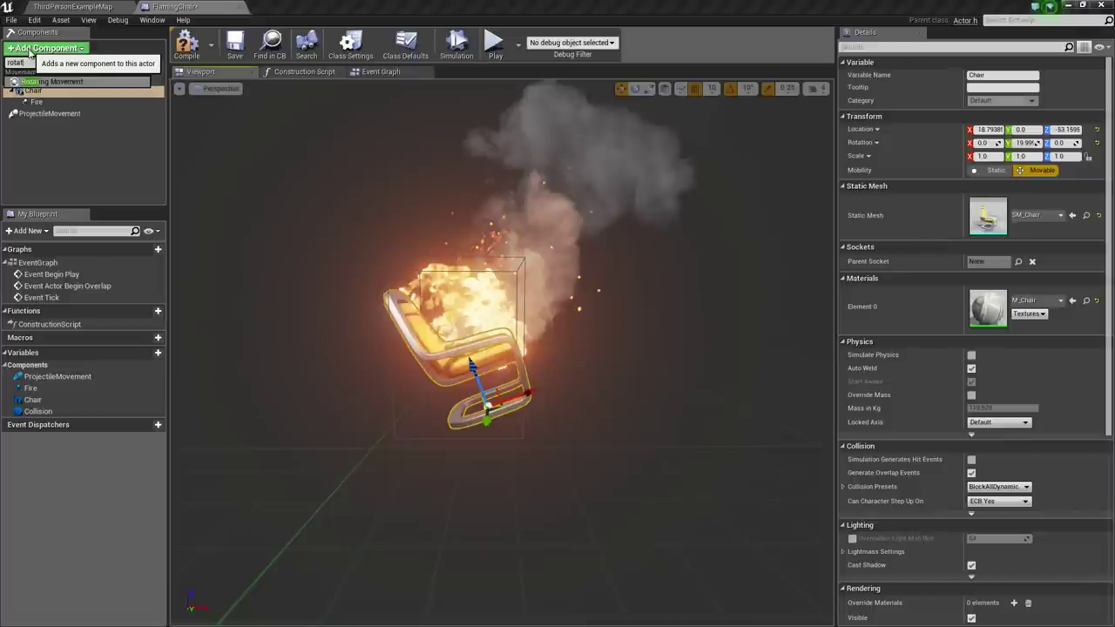
pyautogui.click(43, 81)
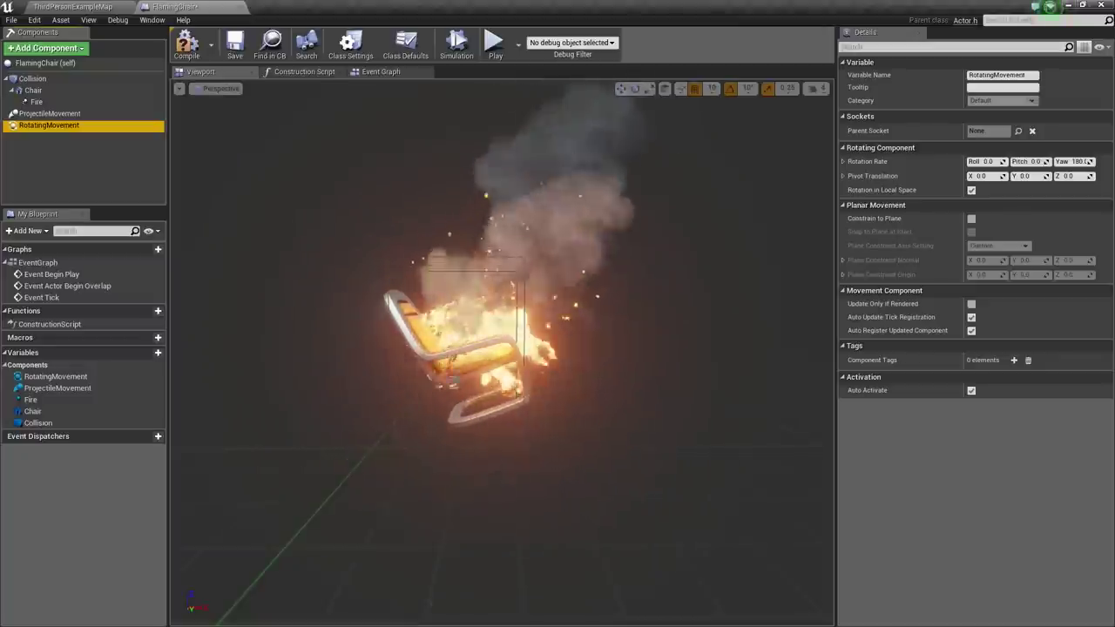
pyautogui.click(435, 314)
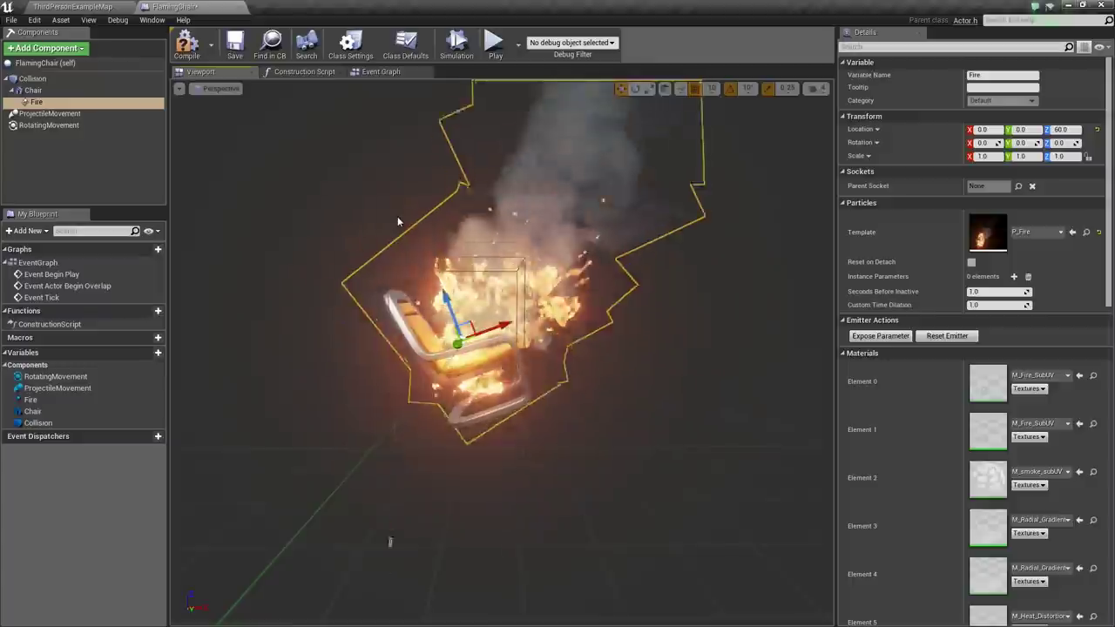
# Step: Set the RotatingMovement component's rotation rate to yaw 0 and pitch 45
pyautogui.click(109, 125)
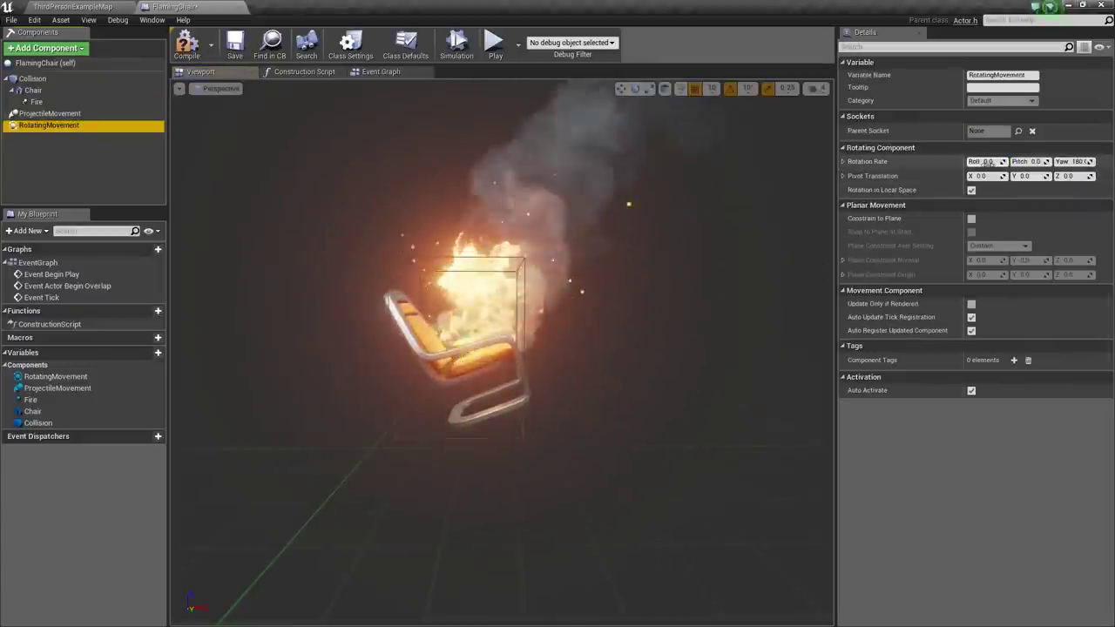
pyautogui.click(1030, 161)
pyautogui.press('Tab')
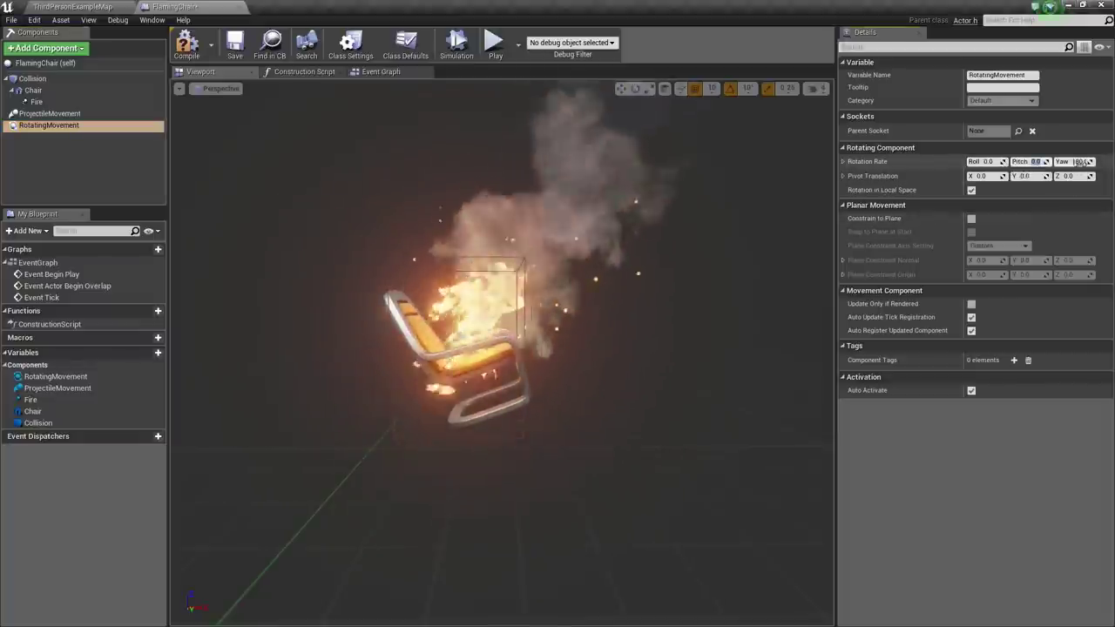
pyautogui.write('0')
pyautogui.press('Return')
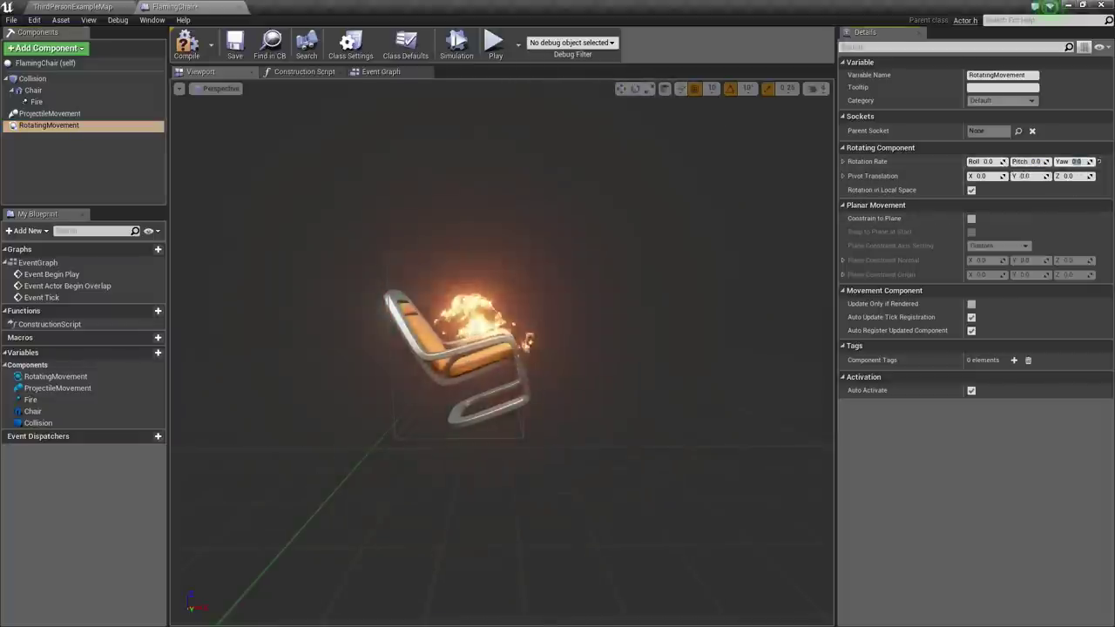
pyautogui.click(1036, 161)
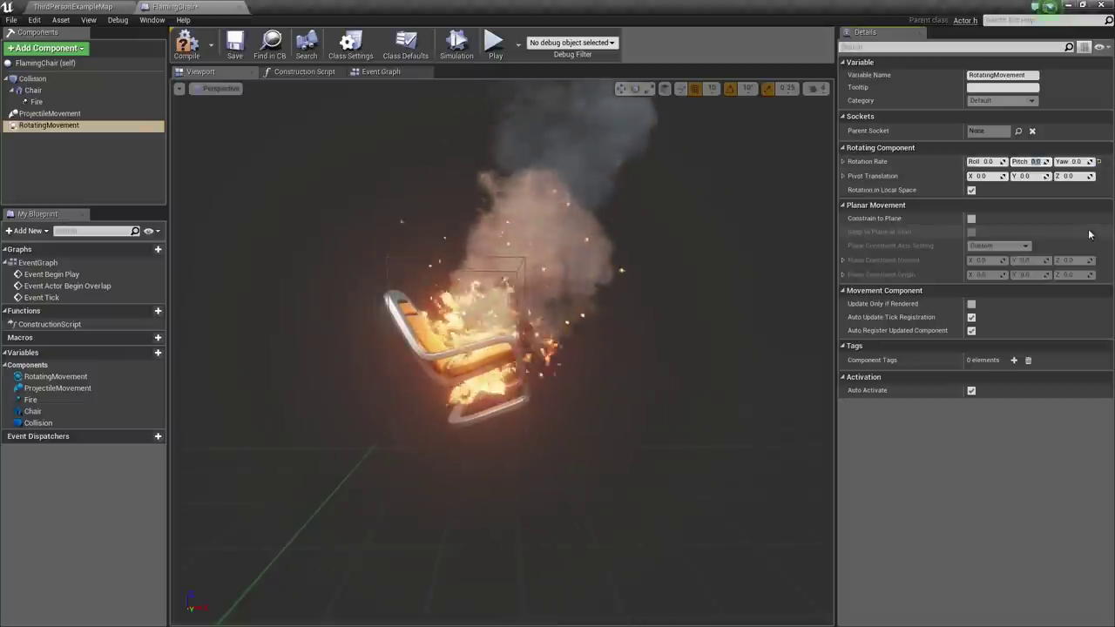
pyautogui.write('45')
pyautogui.press('Return')
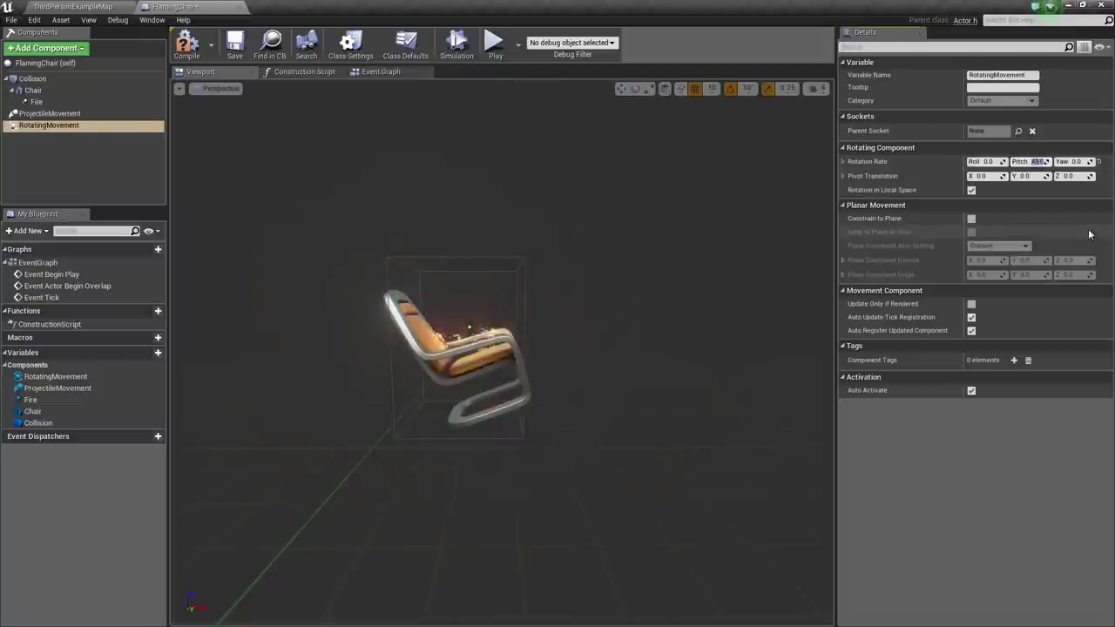
# Step: Run the blueprint simulation to preview the chair's projectile and rotating movement
pyautogui.click(455, 42)
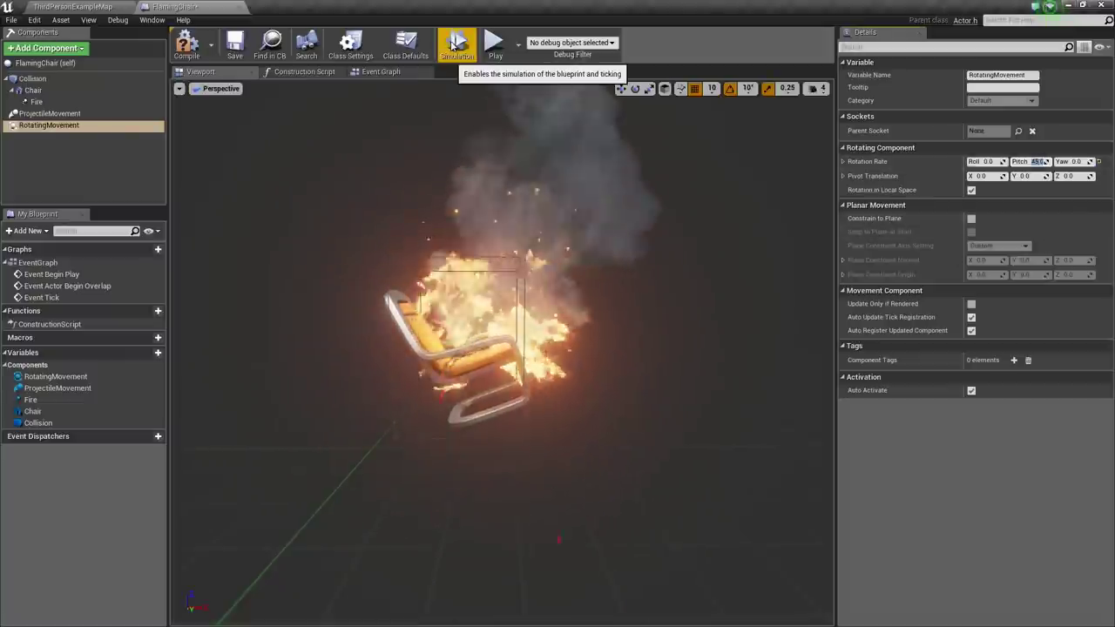
pyautogui.click(456, 42)
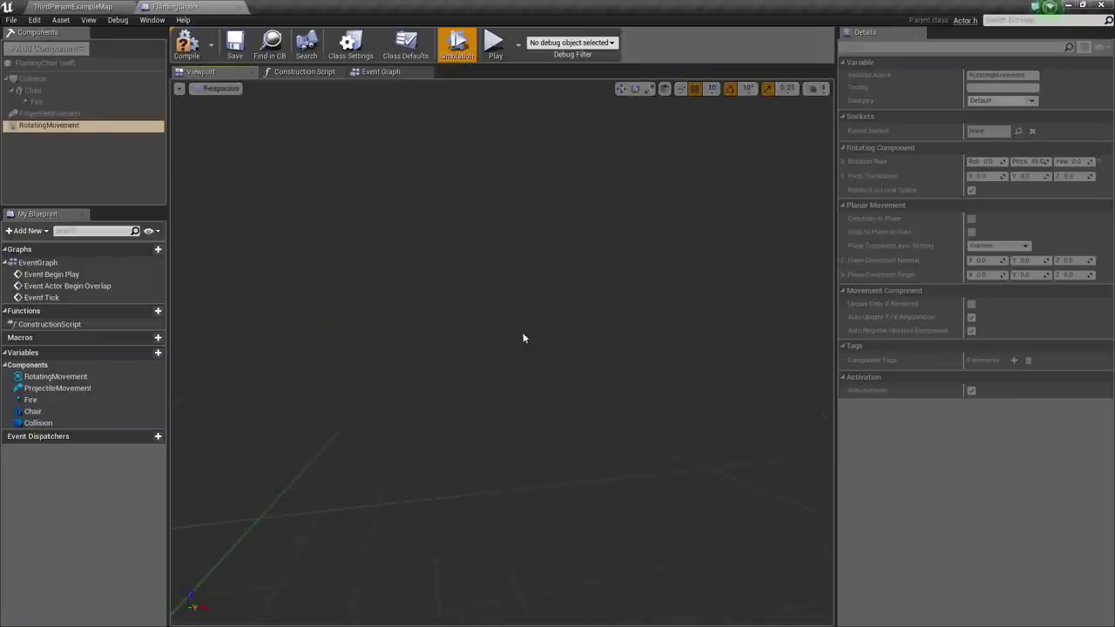
# Step: Stop the blueprint simulation and set the ProjectileMovement component's initial speed to 1200
pyautogui.click(455, 44)
pyautogui.click(50, 113)
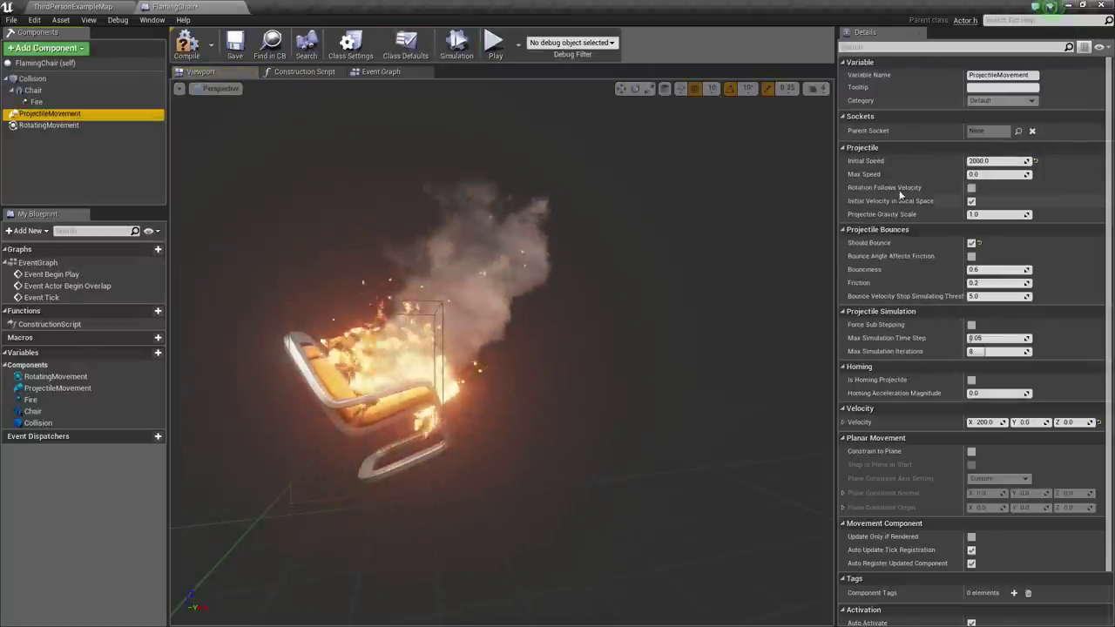
pyautogui.click(993, 160)
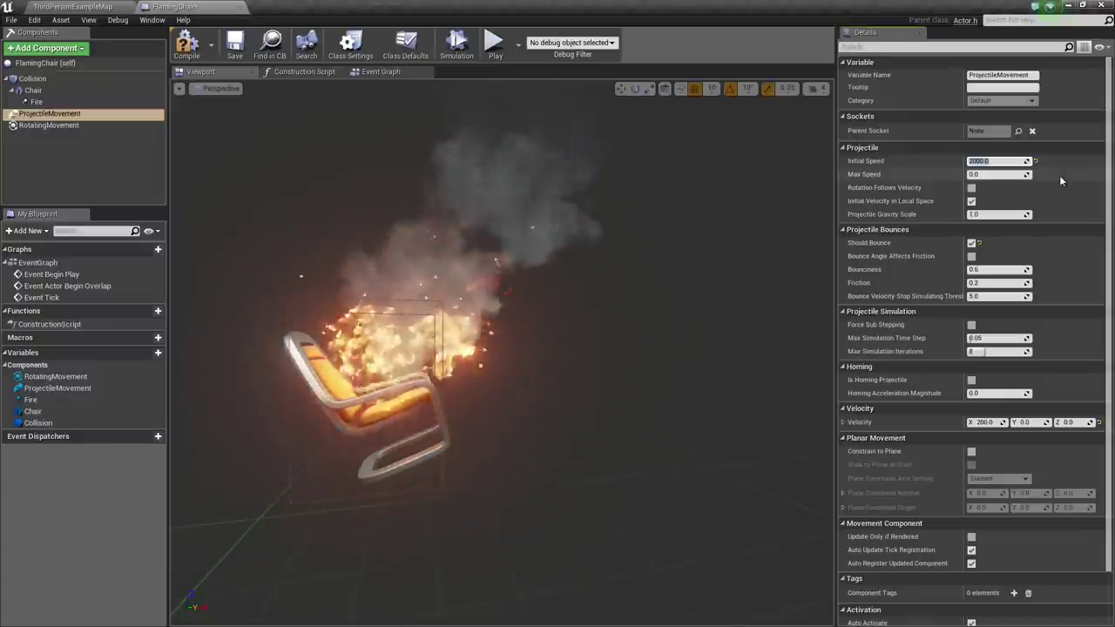
pyautogui.write('1')
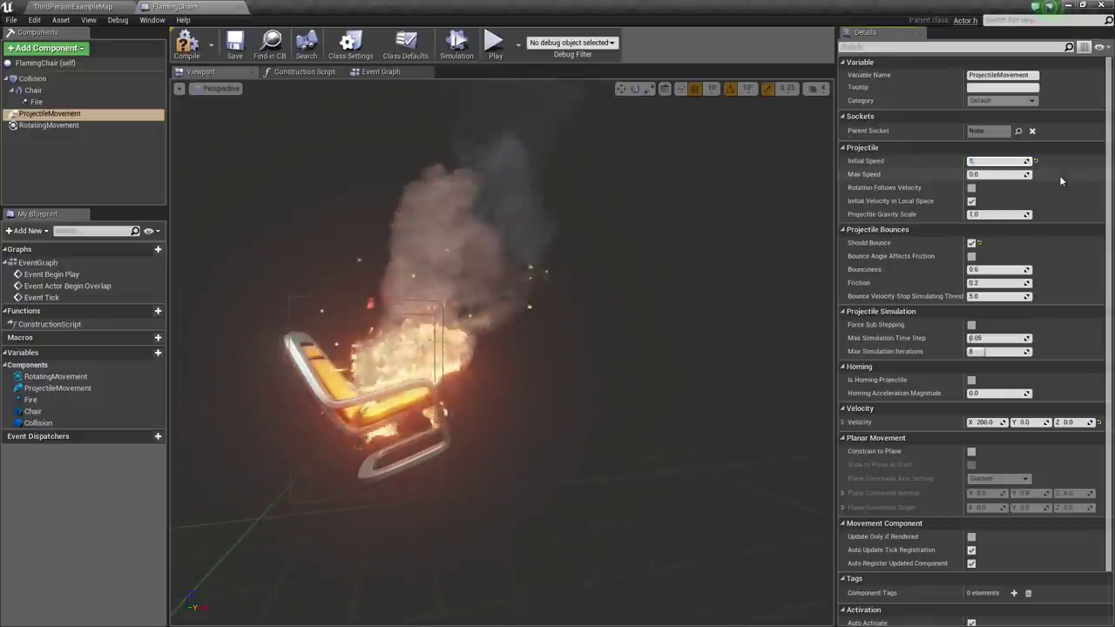
pyautogui.write('200')
pyautogui.press('Return')
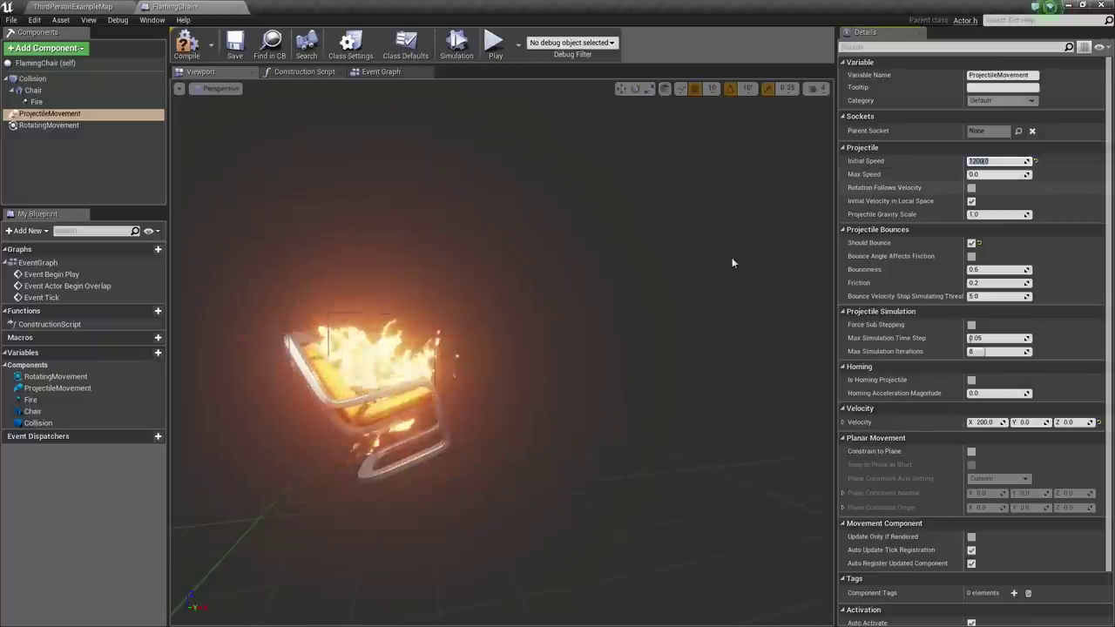
# Step: Preview the chair's motion in the blueprint simulation, then inspect the Chair and RotatingMovement component settings
pyautogui.click(459, 45)
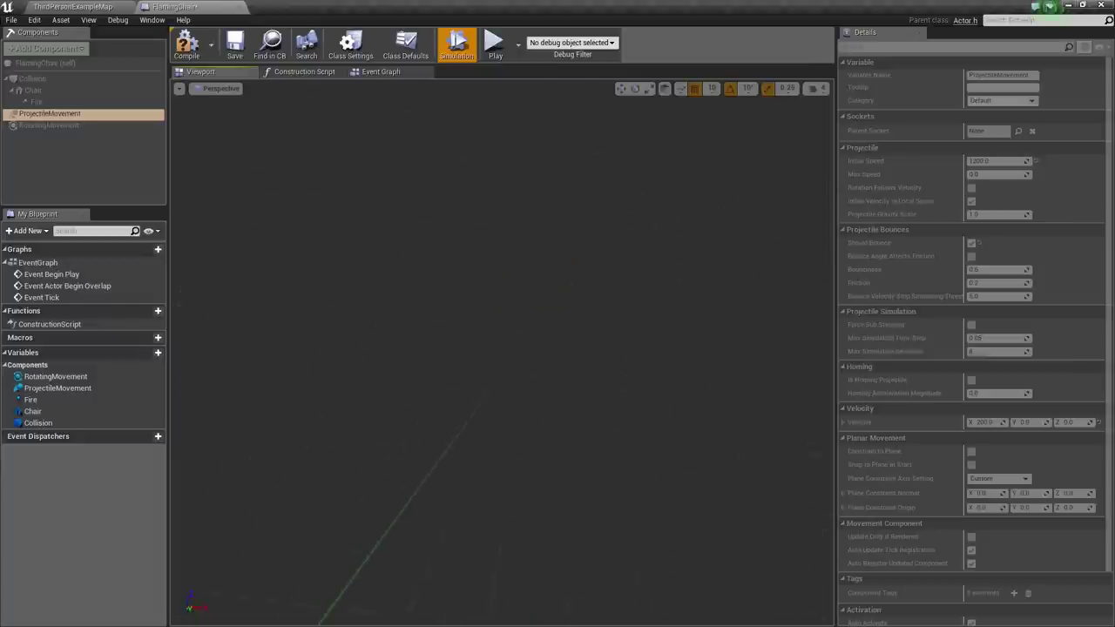
pyautogui.click(449, 41)
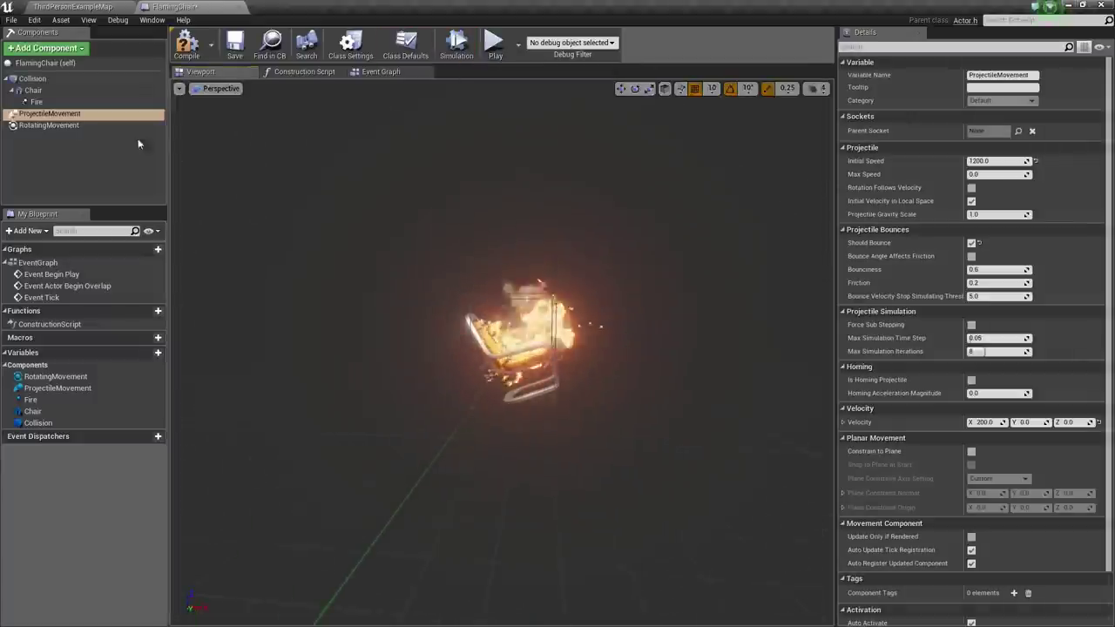
pyautogui.click(34, 91)
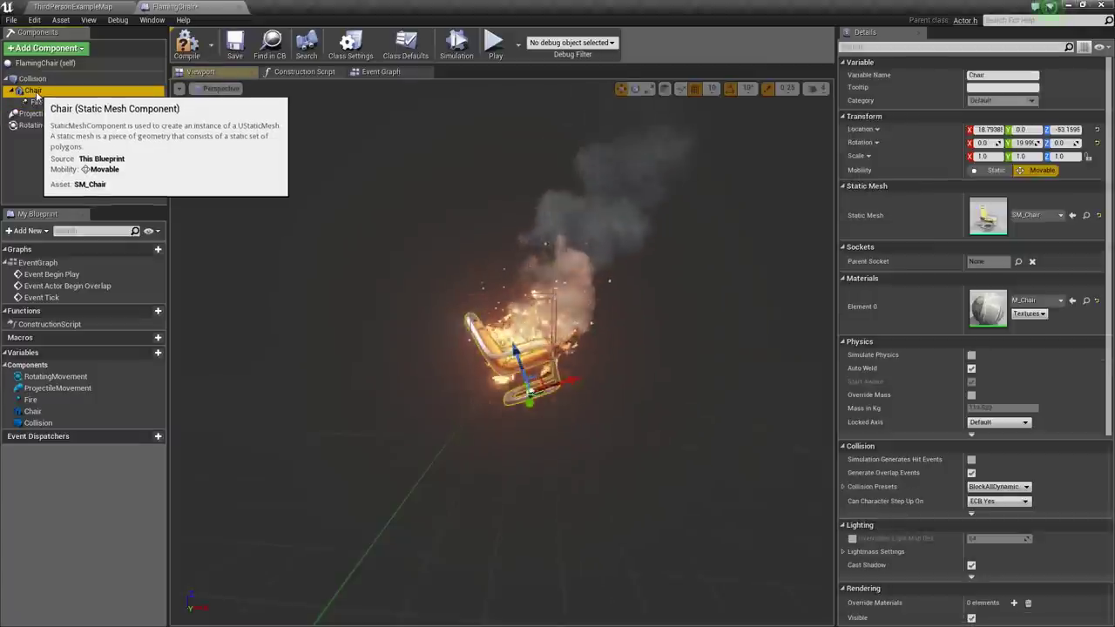
pyautogui.click(48, 126)
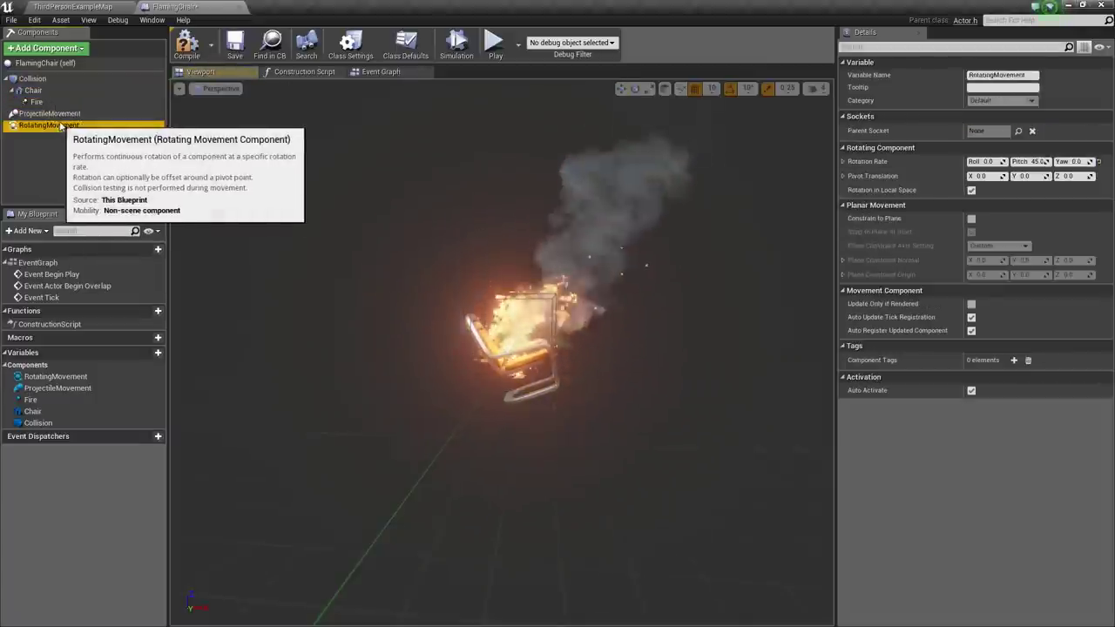
# Step: Compile and save the FlamingChair blueprint, and review its RotatingMovement and ProjectileMovement settings
pyautogui.click(188, 43)
pyautogui.click(235, 44)
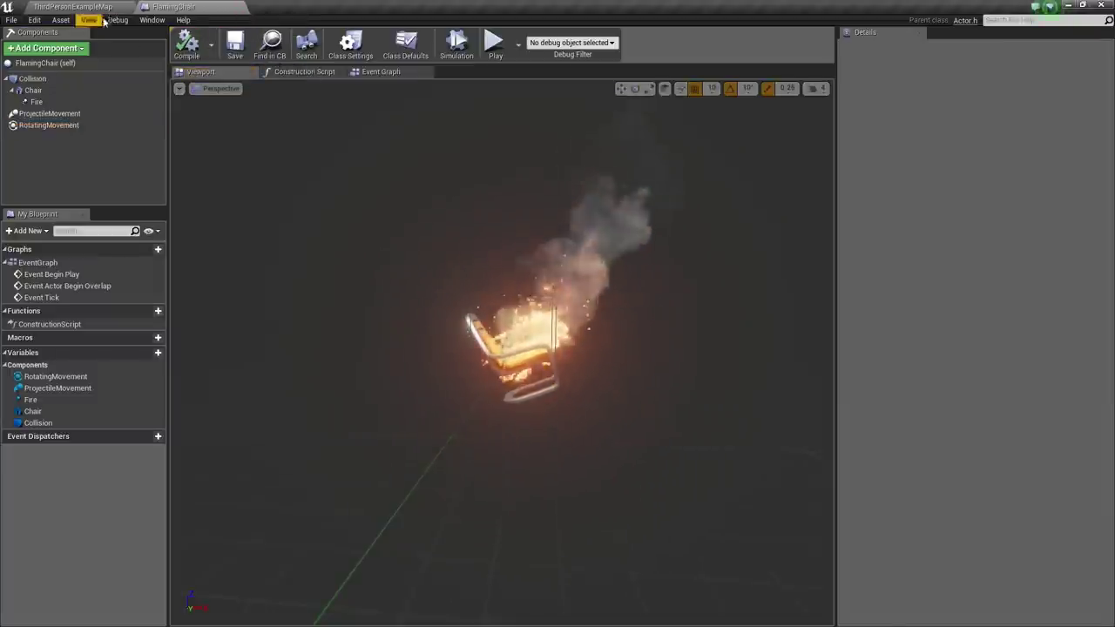
pyautogui.click(70, 127)
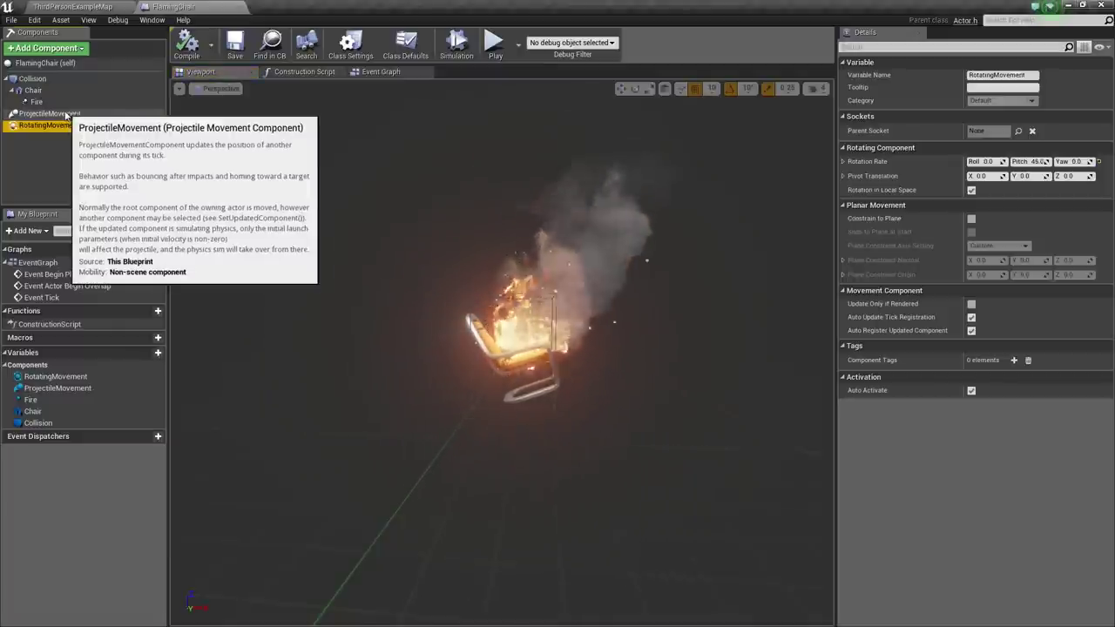
pyautogui.click(66, 114)
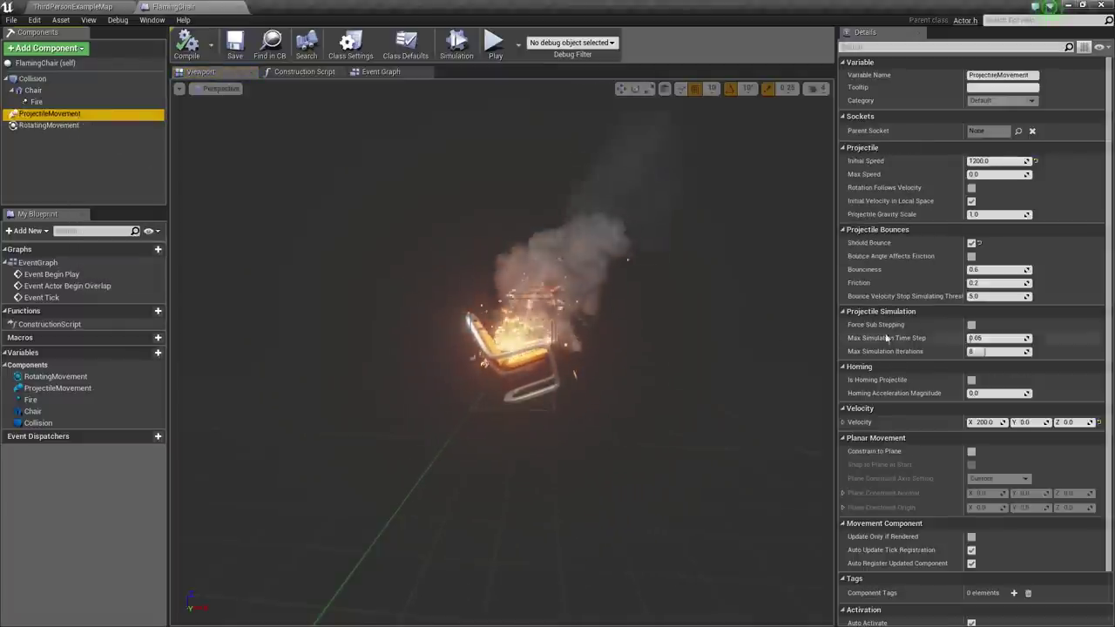
pyautogui.scroll(-2, 979, 161)
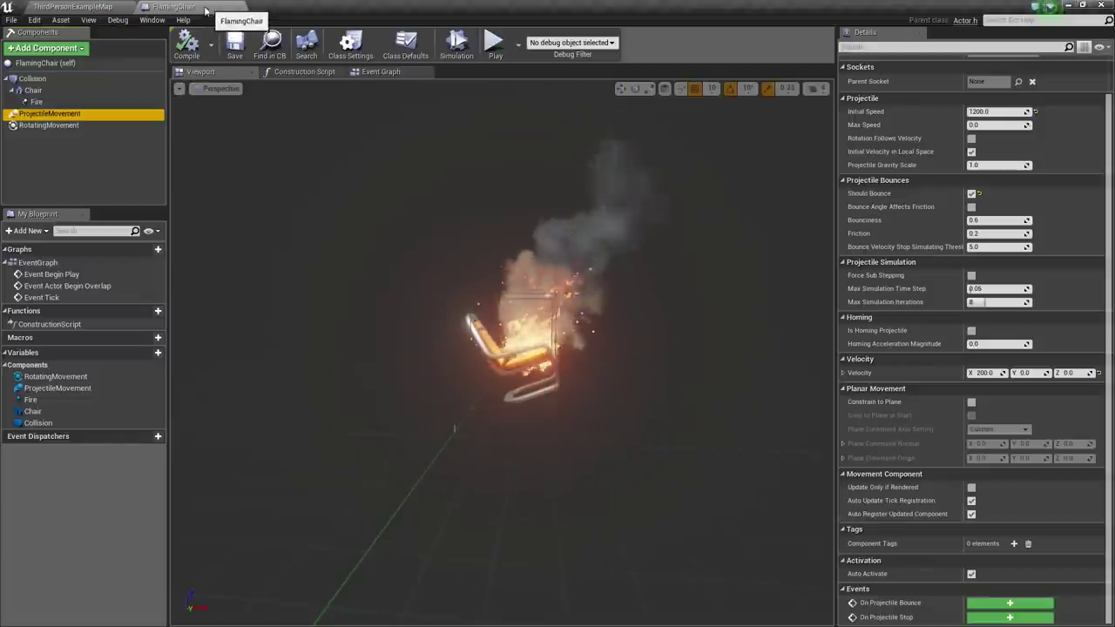
# Step: Place a FlamingChair in the third-person map's open floor area at X -1540, Y -840 and raise it to Z 430
pyautogui.click(90, 7)
pyautogui.moveTo(541, 402); pyautogui.dragTo(445, 335, button='right')
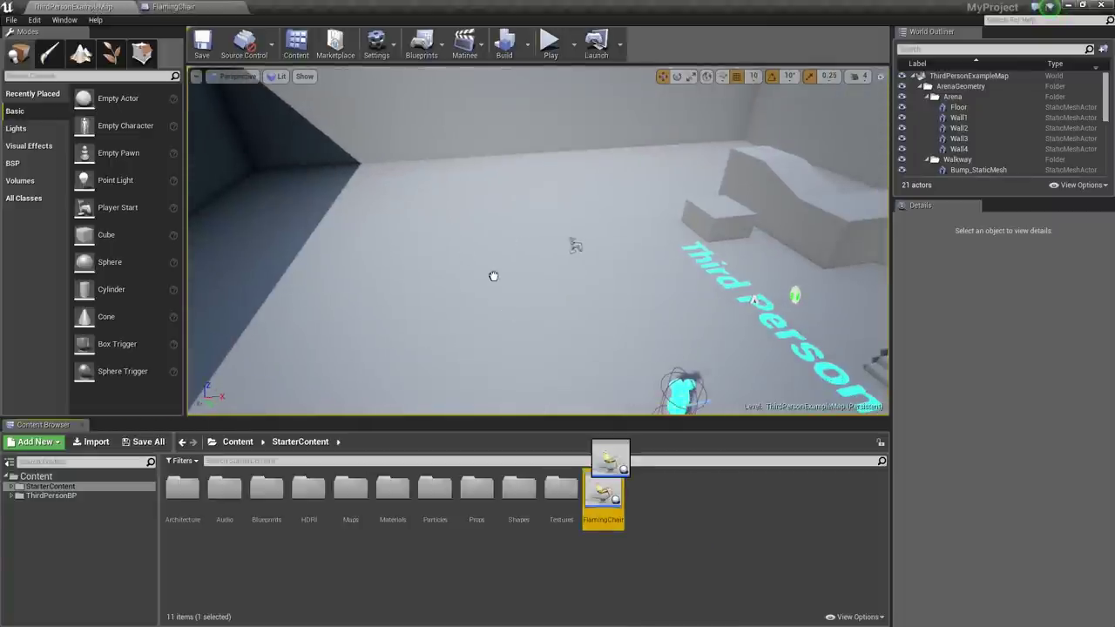
pyautogui.moveTo(610, 457); pyautogui.dragTo(557, 314)
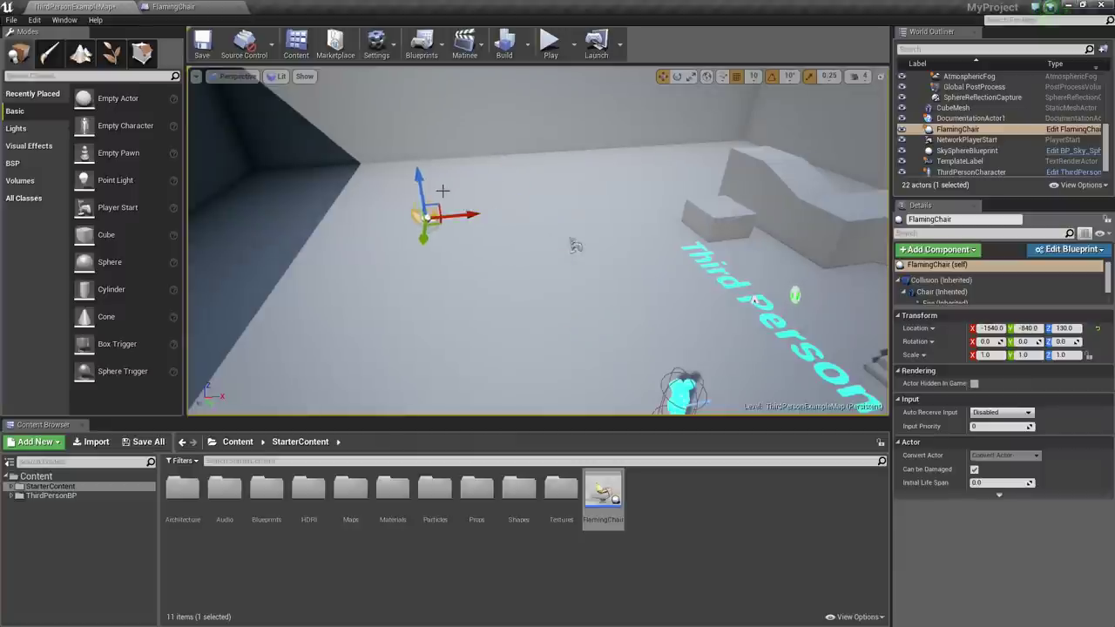
pyautogui.moveTo(417, 110); pyautogui.dragTo(374, 96, button='right')
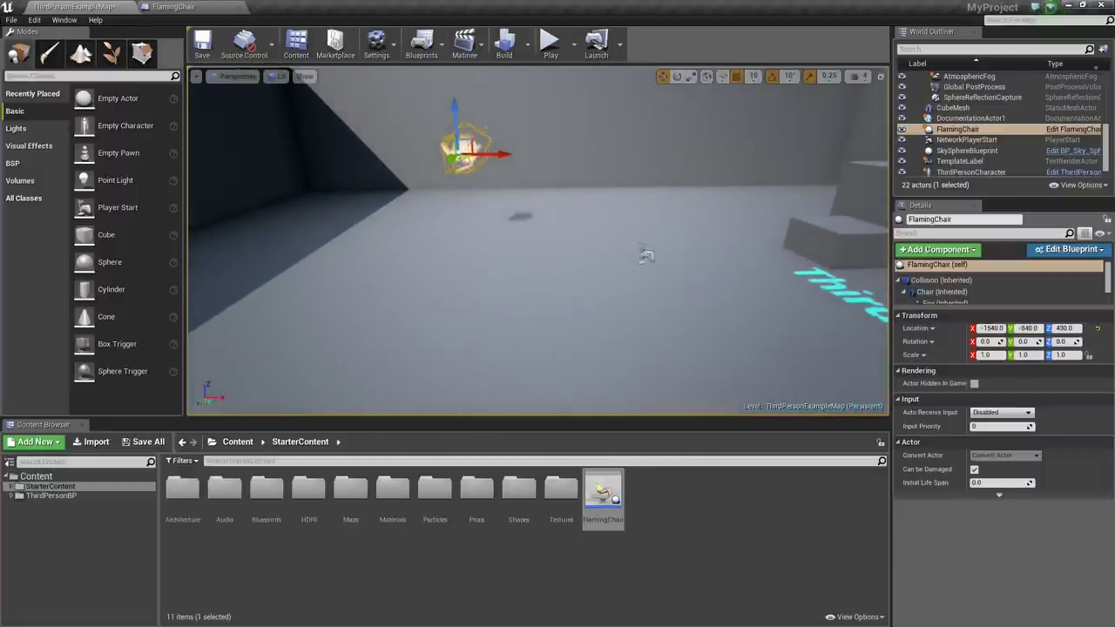
# Step: Simulate the level to watch the FlamingChair fly and bounce through the arena, then stop the simulation
pyautogui.click(572, 54)
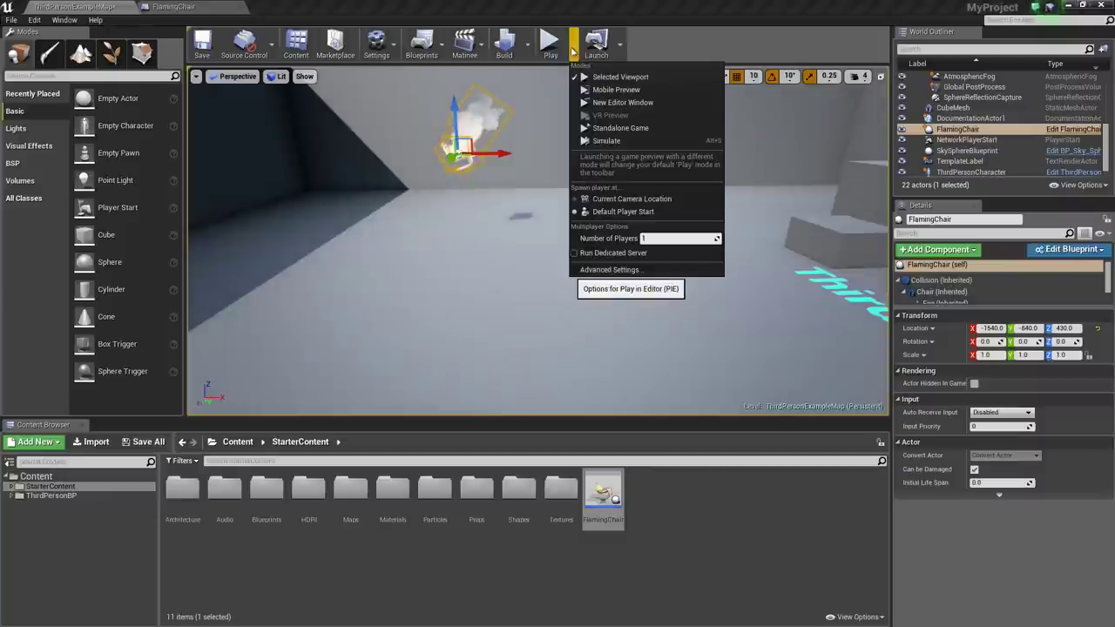
pyautogui.click(606, 142)
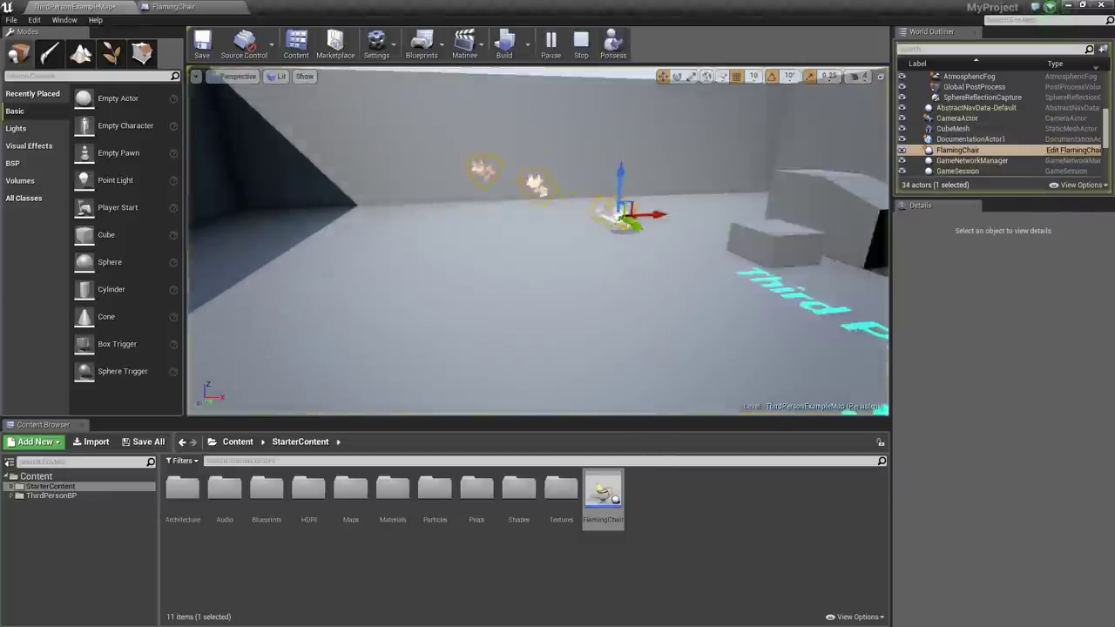
pyautogui.moveTo(607, 142)
pyautogui.mouseDown(button='right')
pyautogui.moveTo(557, 142)
pyautogui.moveTo(624, 142)
pyautogui.moveTo(566, 139)
pyautogui.moveTo(601, 140)
pyautogui.mouseUp(button='right')
pyautogui.press('w')
pyautogui.press('s')
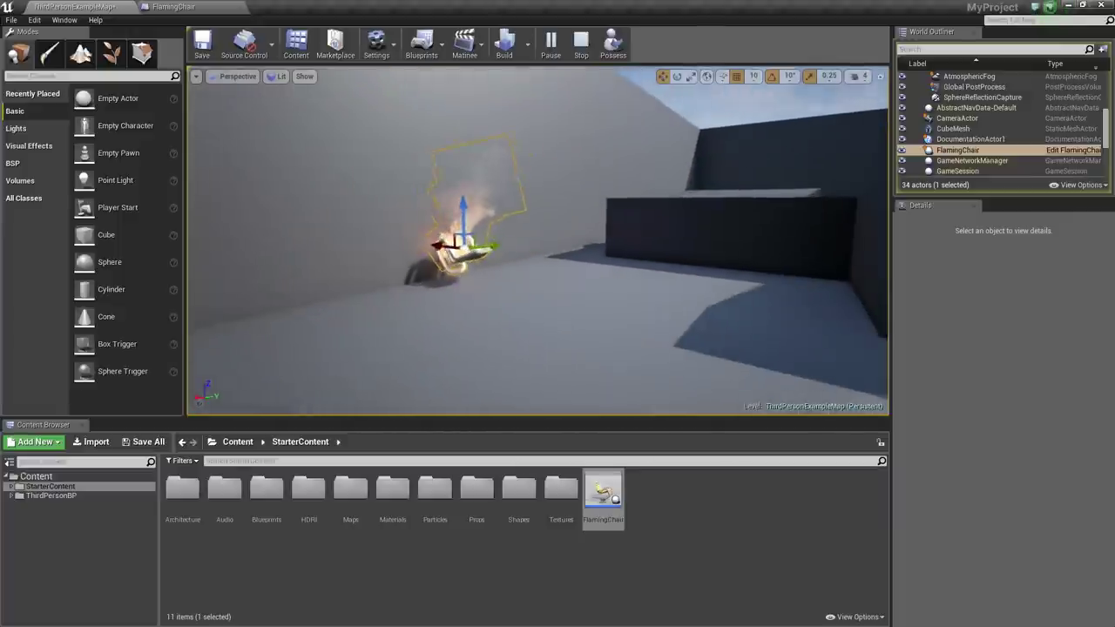
pyautogui.click(582, 48)
# Step: Add an On Projectile Stop event for the ProjectileMovement component to the FlamingChair event graph
pyautogui.click(177, 6)
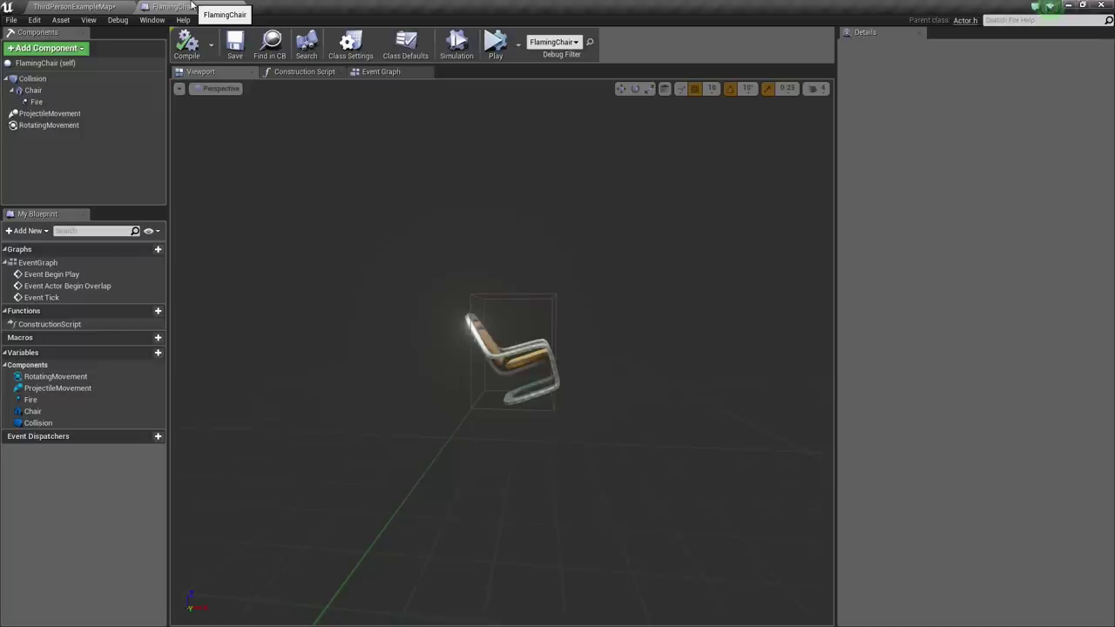
pyautogui.click(50, 113)
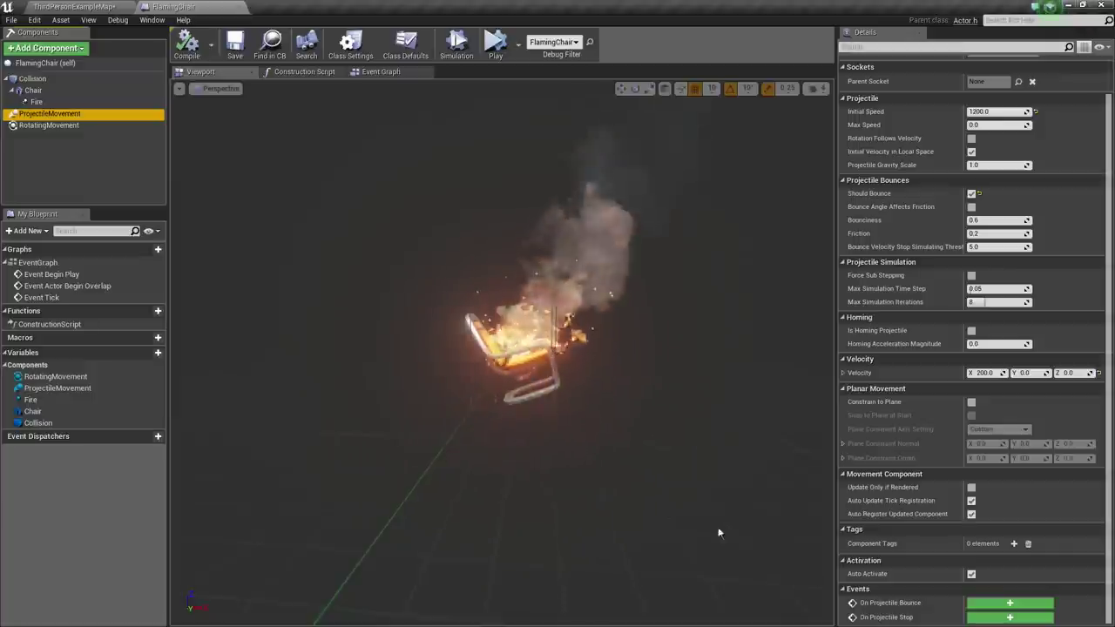
pyautogui.click(1008, 619)
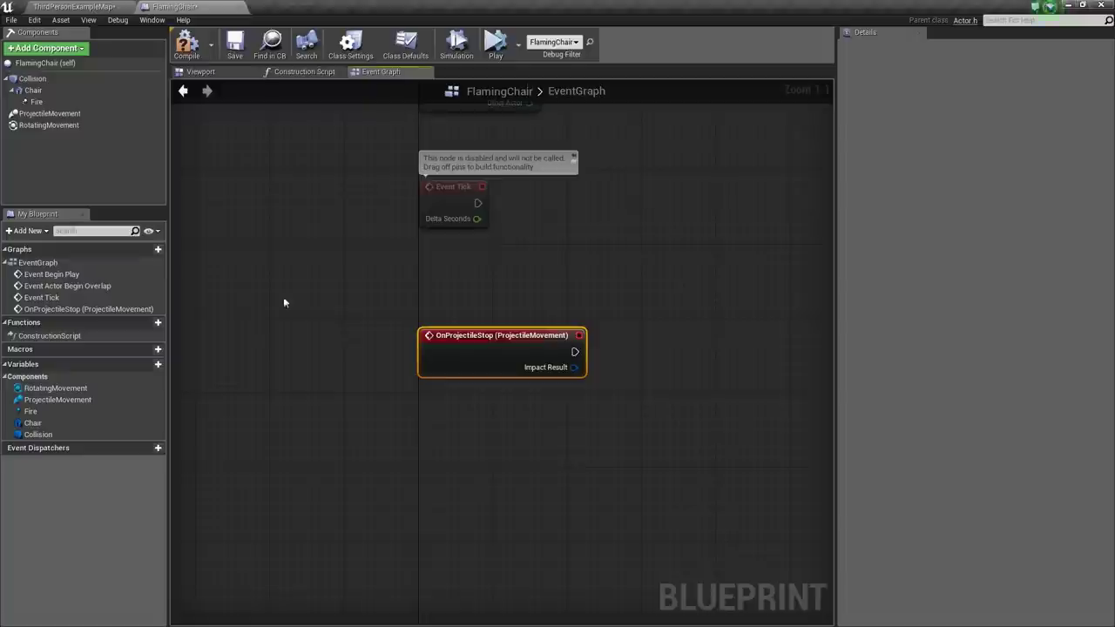
pyautogui.moveTo(584, 448); pyautogui.dragTo(473, 331, button='right')
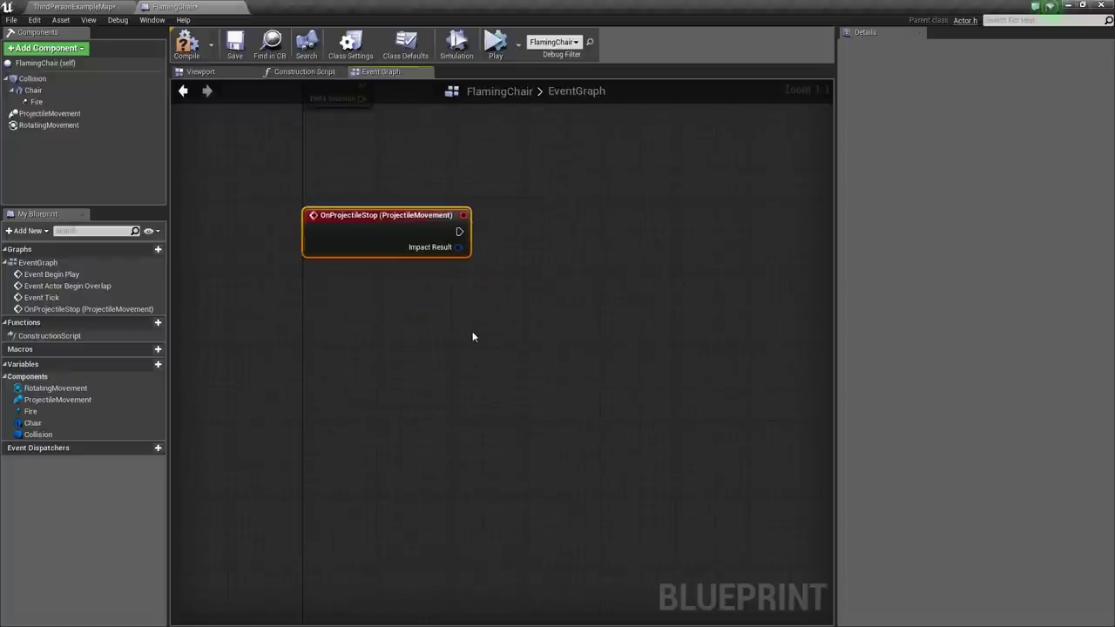
# Step: Add a Set Rotation Rate node targeting the RotatingMovement component and connect it to the OnProjectileStop event
pyautogui.click(80, 388)
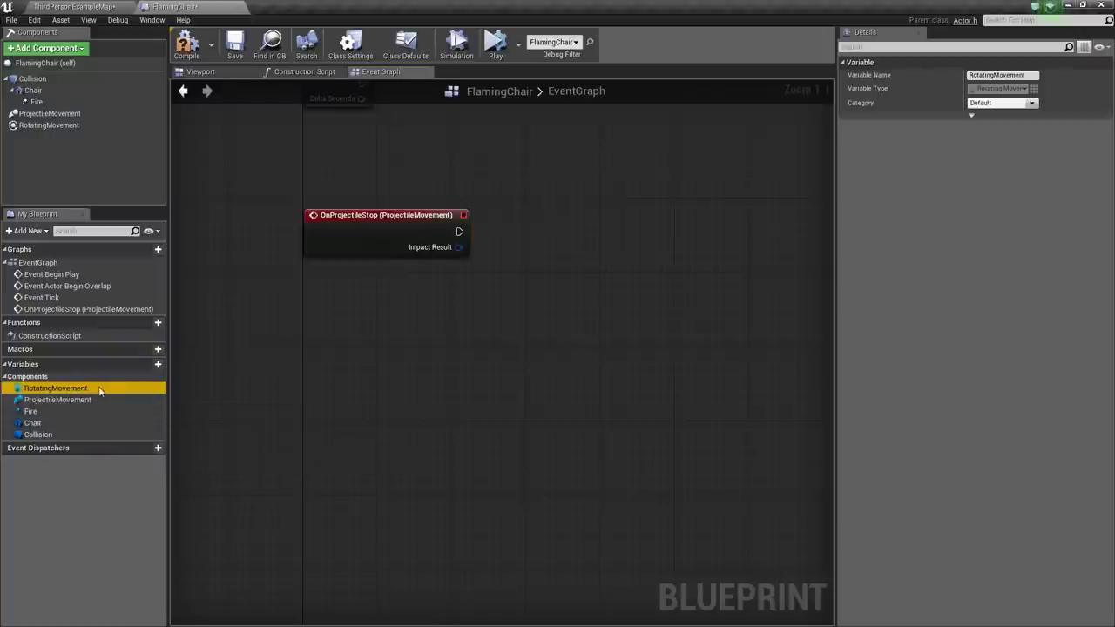
pyautogui.moveTo(65, 389); pyautogui.dragTo(358, 336)
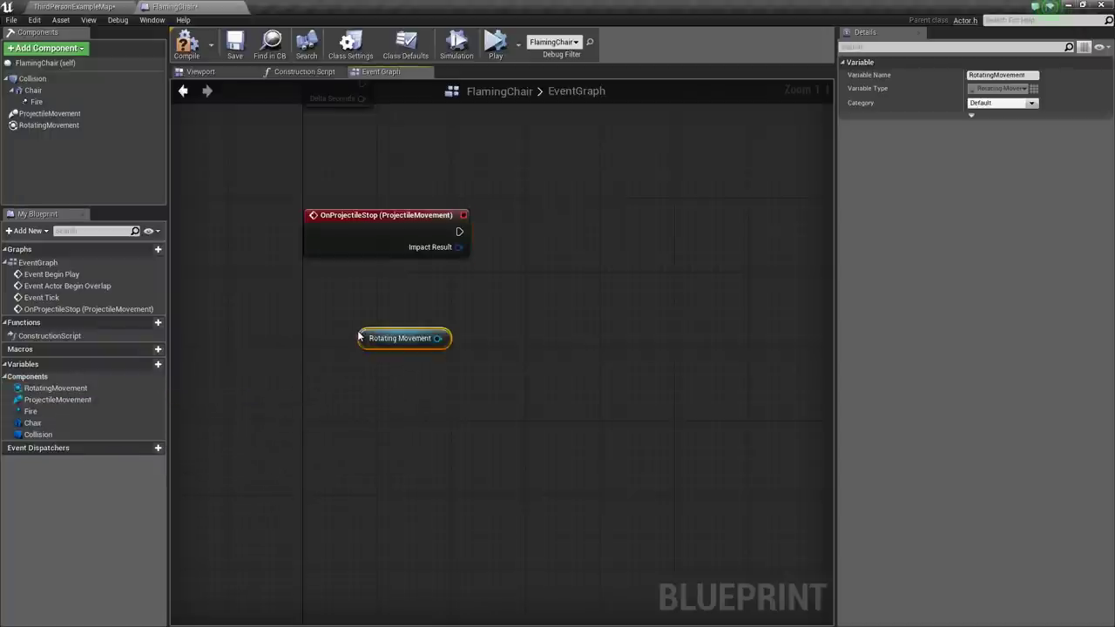
pyautogui.moveTo(437, 338); pyautogui.dragTo(538, 244)
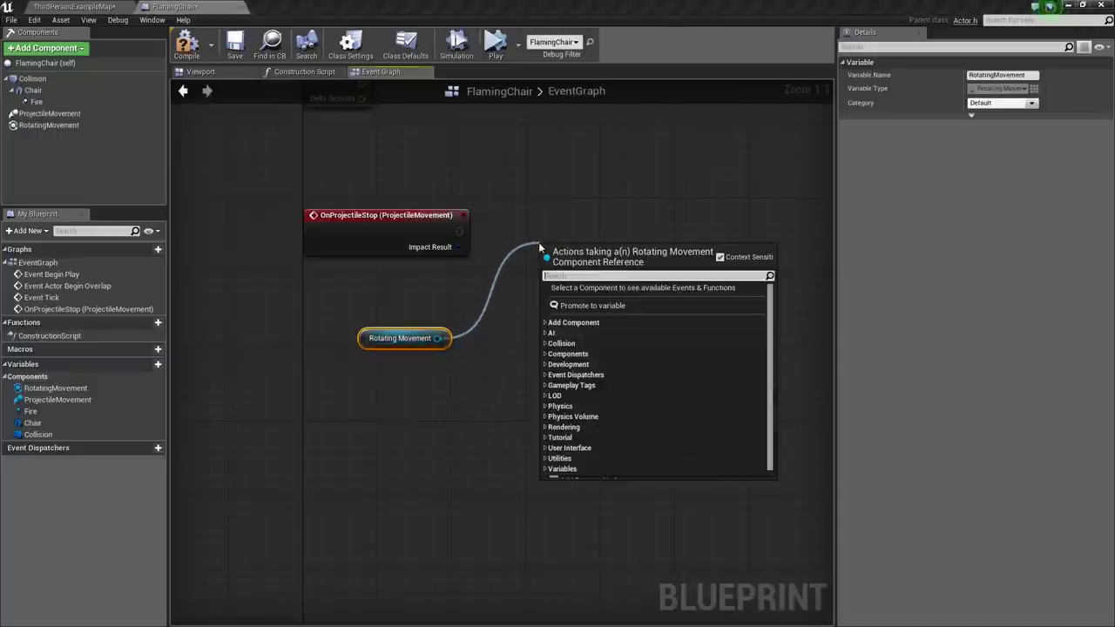
pyautogui.write('set rotation')
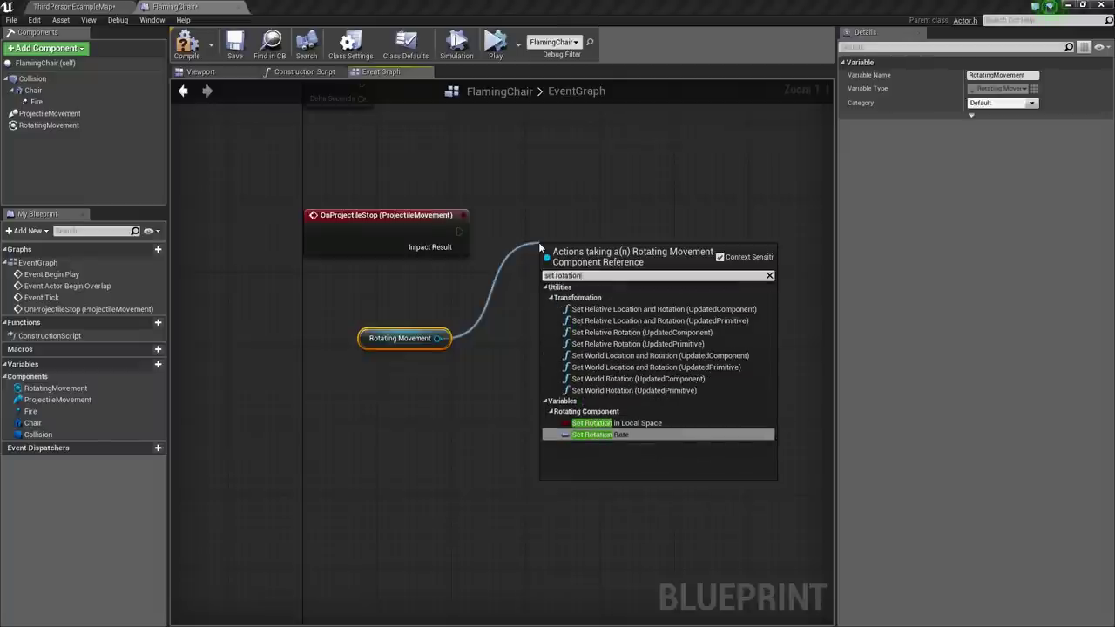
pyautogui.click(599, 434)
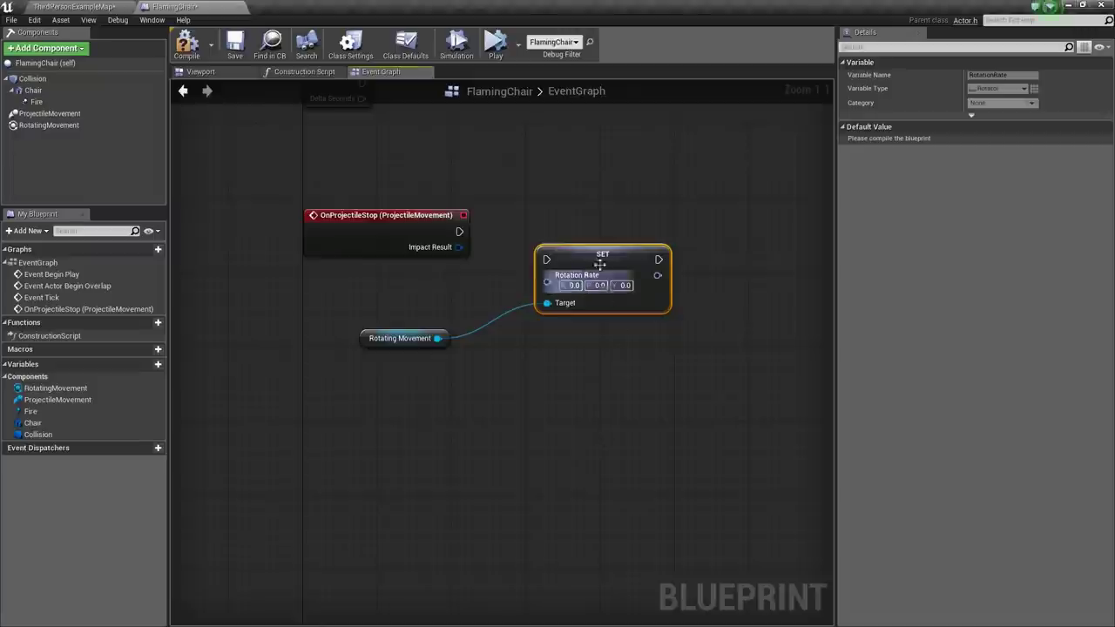
pyautogui.moveTo(603, 254); pyautogui.dragTo(603, 217)
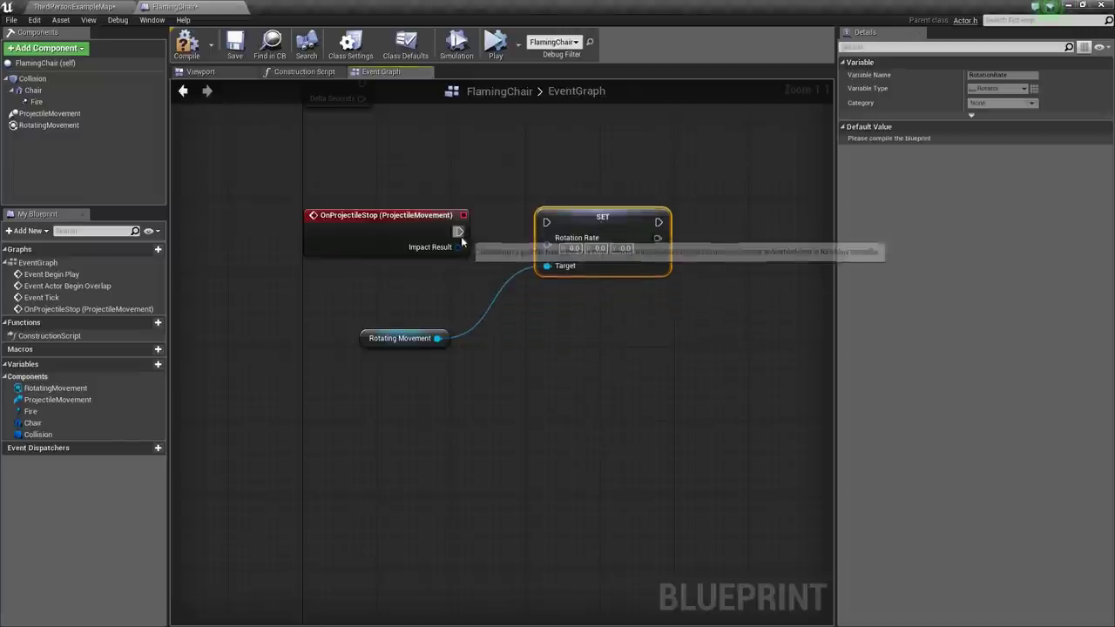
pyautogui.moveTo(459, 231); pyautogui.dragTo(594, 231)
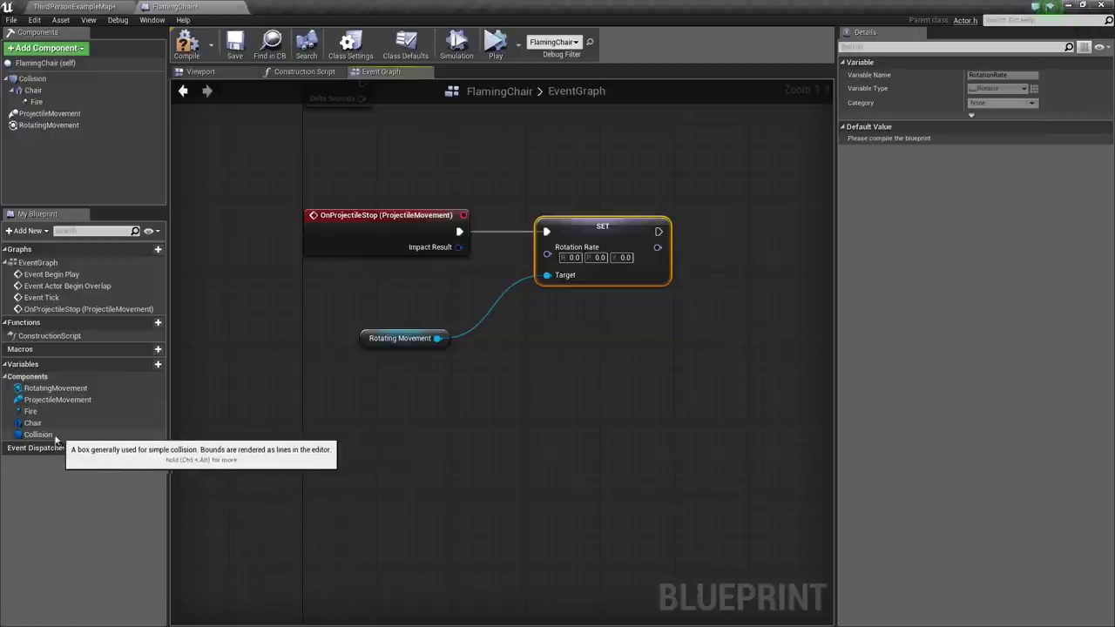
# Step: Add a Set Simulate Physics node targeting the Collision component and connect it after the rotation rate node
pyautogui.moveTo(81, 433); pyautogui.dragTo(391, 396)
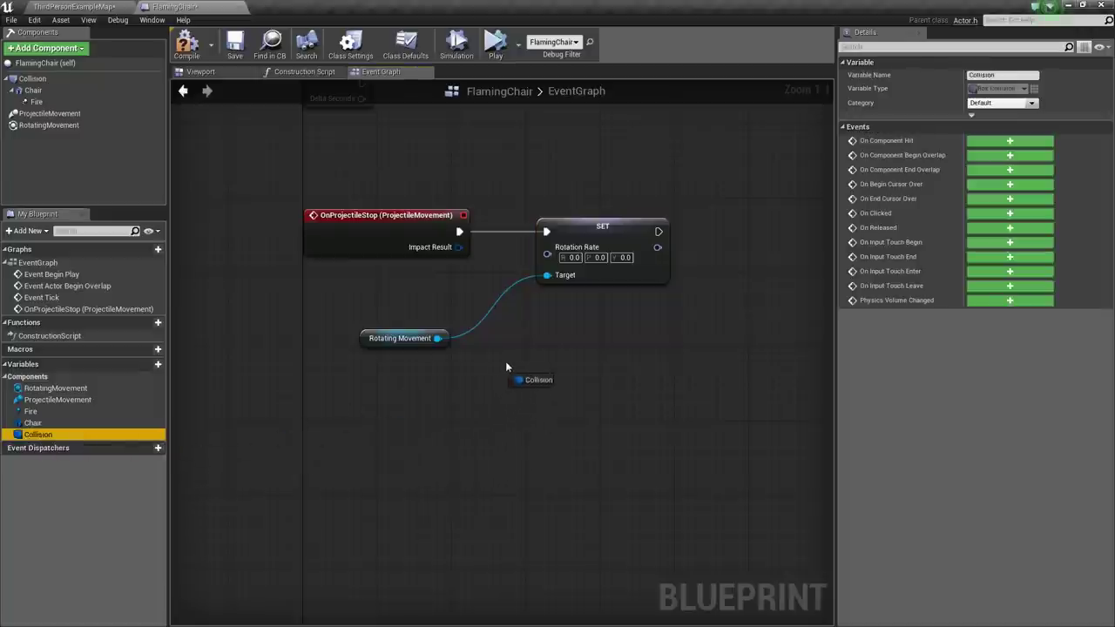
pyautogui.moveTo(505, 366); pyautogui.dragTo(544, 364)
pyautogui.moveTo(668, 378); pyautogui.dragTo(514, 376, button='right')
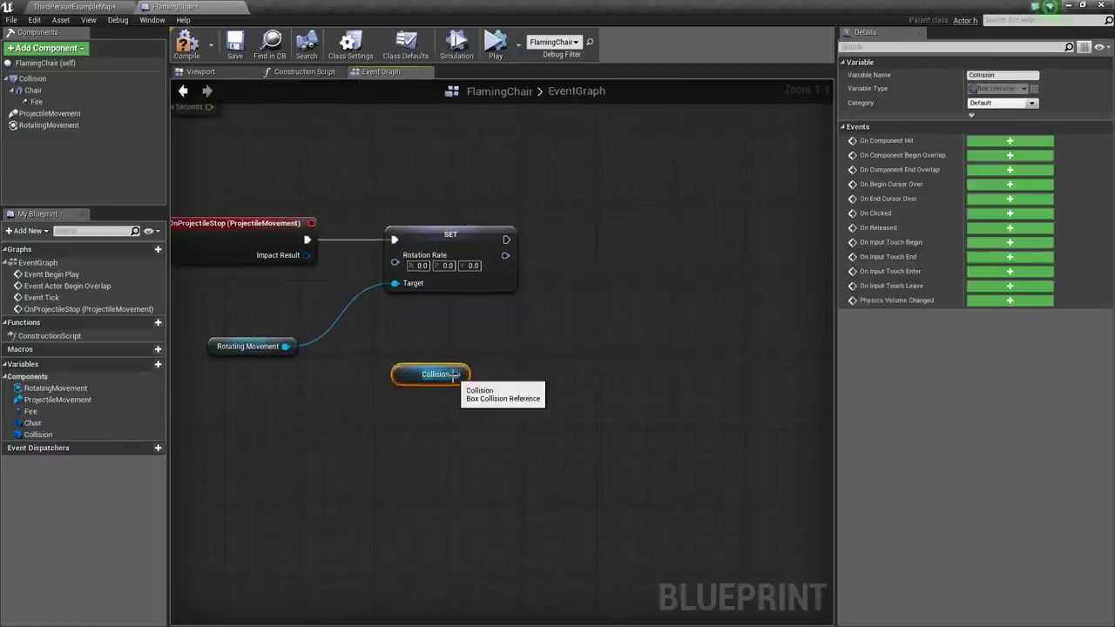
pyautogui.moveTo(453, 375); pyautogui.dragTo(568, 281)
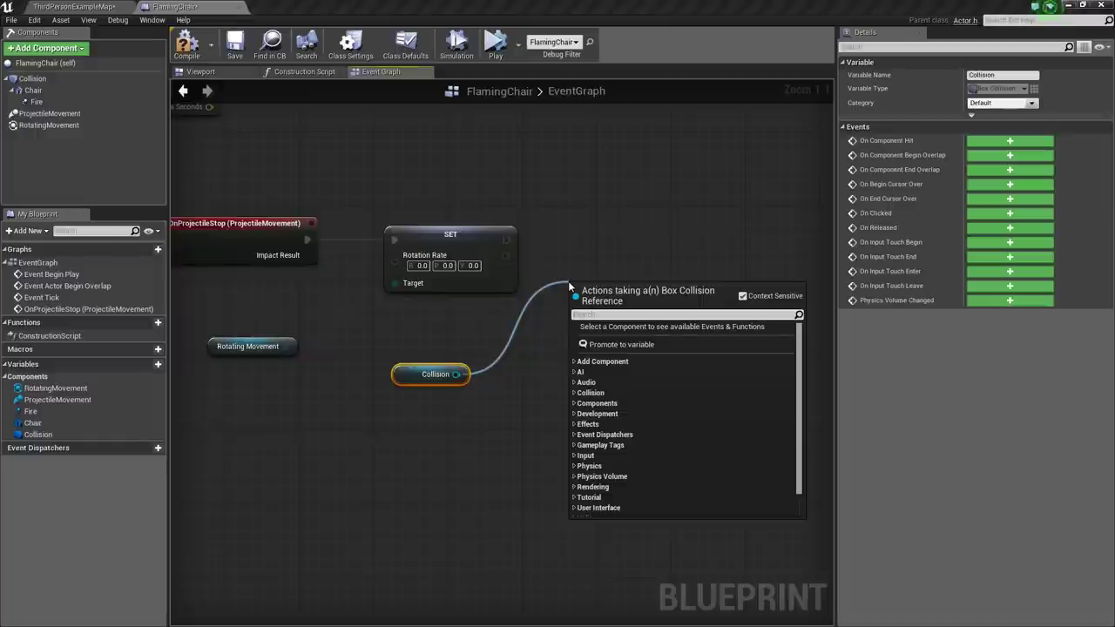
pyautogui.write('set ph')
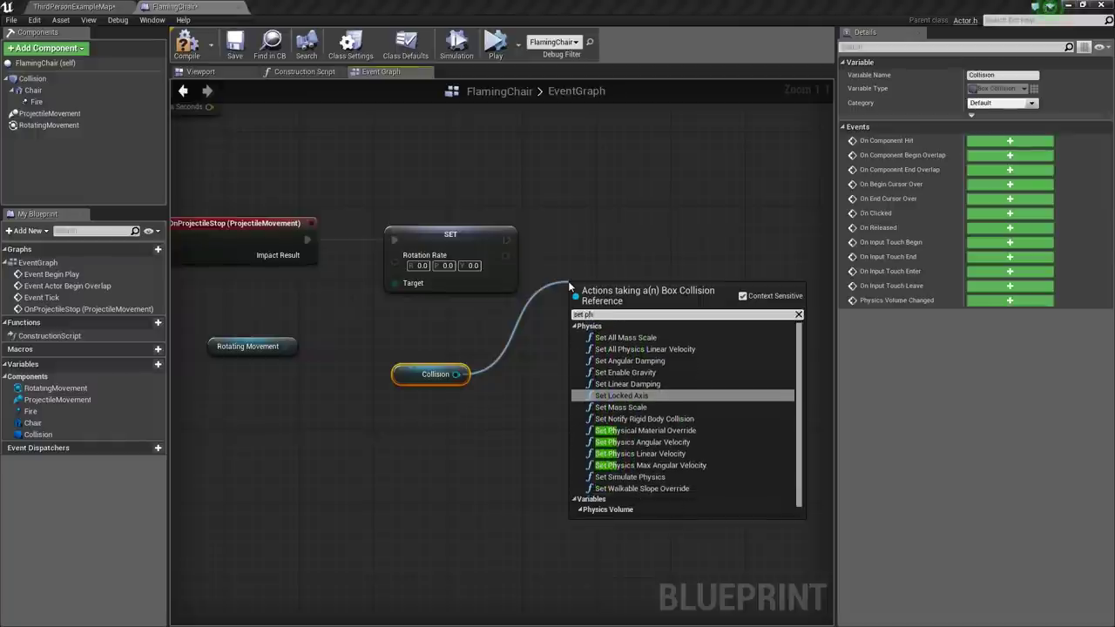
pyautogui.write('ysics simu')
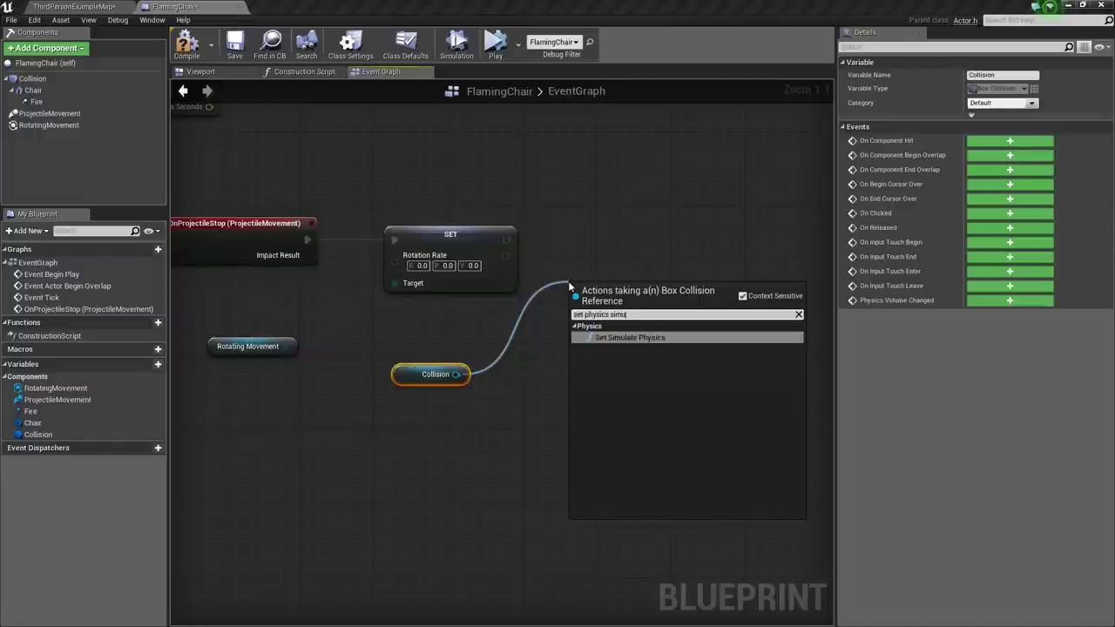
pyautogui.click(631, 337)
pyautogui.moveTo(604, 297); pyautogui.dragTo(612, 234)
pyautogui.moveTo(506, 239); pyautogui.dragTo(588, 250)
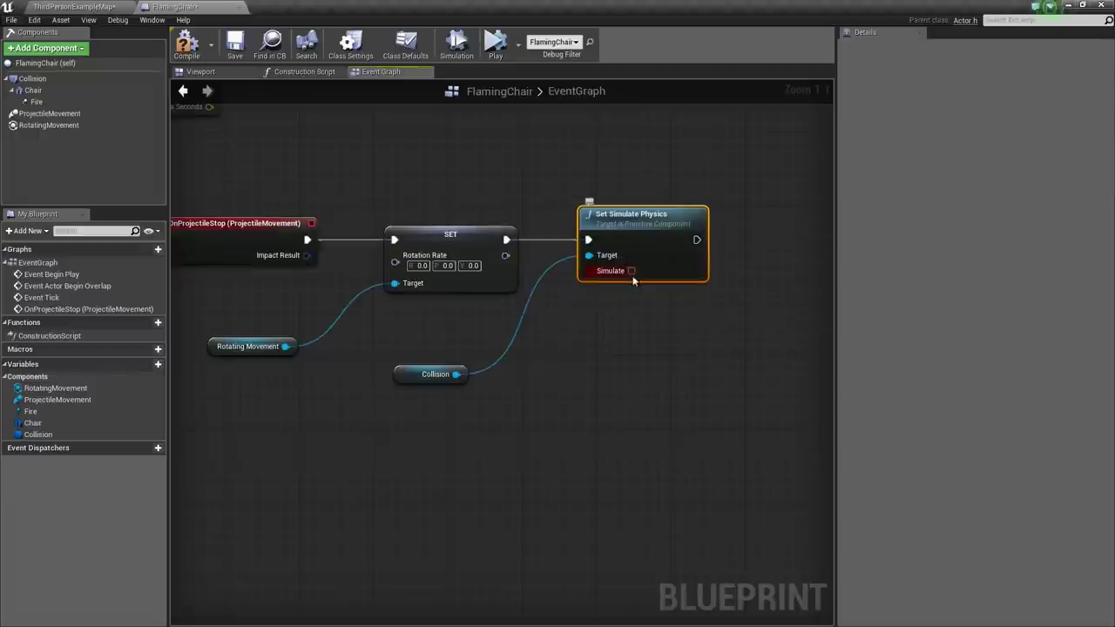
# Step: Enable Simulate on the Set Simulate Physics node and save the FlamingChair blueprint
pyautogui.click(631, 271)
pyautogui.moveTo(642, 354); pyautogui.dragTo(646, 377, button='right')
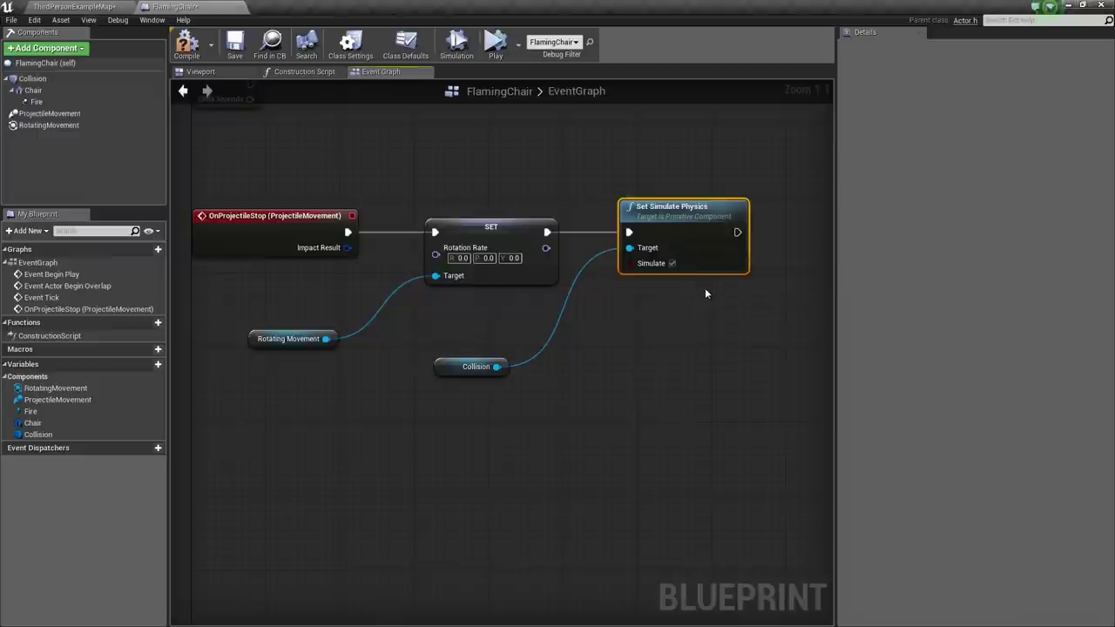
pyautogui.click(235, 46)
# Step: Simulate the ThirdPersonExampleMap level to watch the FlamingChair bounce and come to rest with physics, then stop the simulation
pyautogui.click(80, 6)
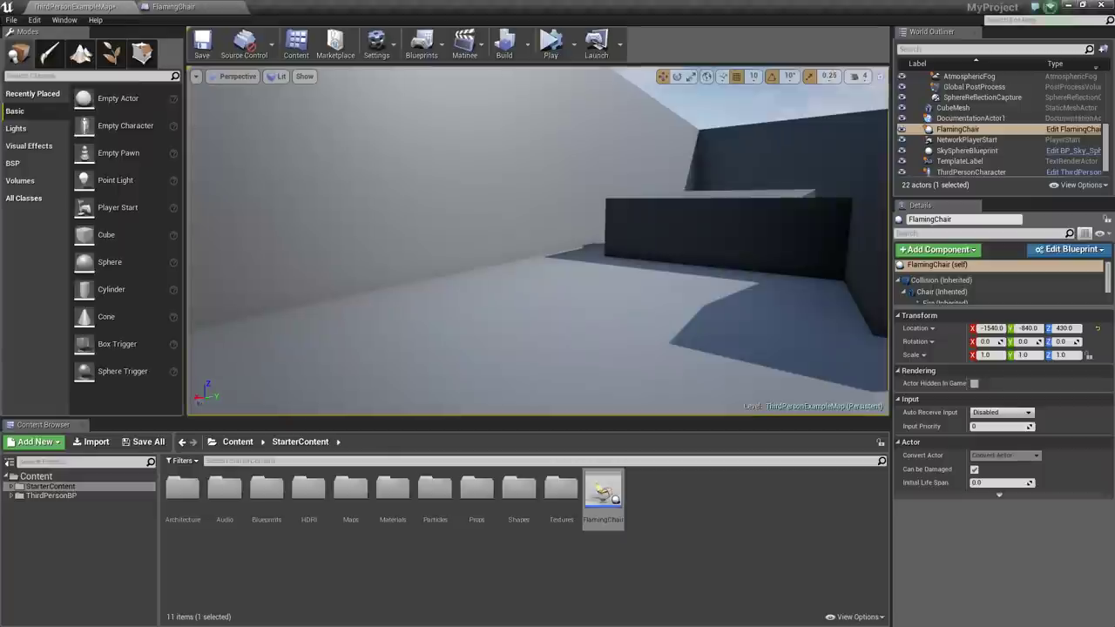
pyautogui.moveTo(557, 212); pyautogui.dragTo(521, 205, button='right')
pyautogui.click(550, 44)
pyautogui.click(550, 44)
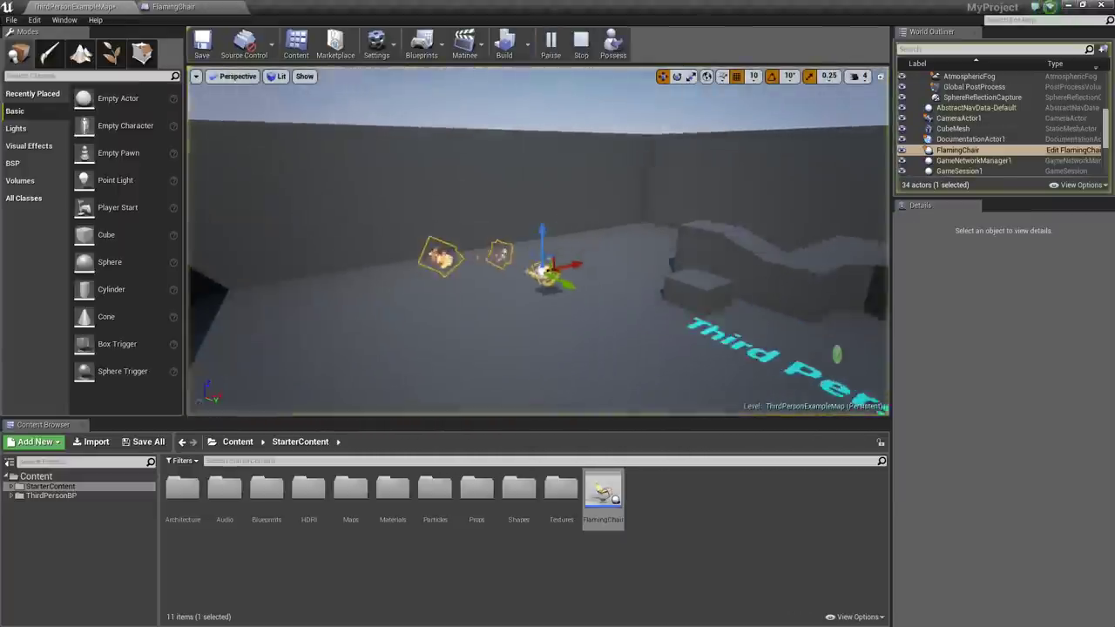
pyautogui.moveTo(537, 241)
pyautogui.mouseDown(button='right')
pyautogui.moveTo(488, 241)
pyautogui.moveTo(479, 261)
pyautogui.mouseUp(button='right')
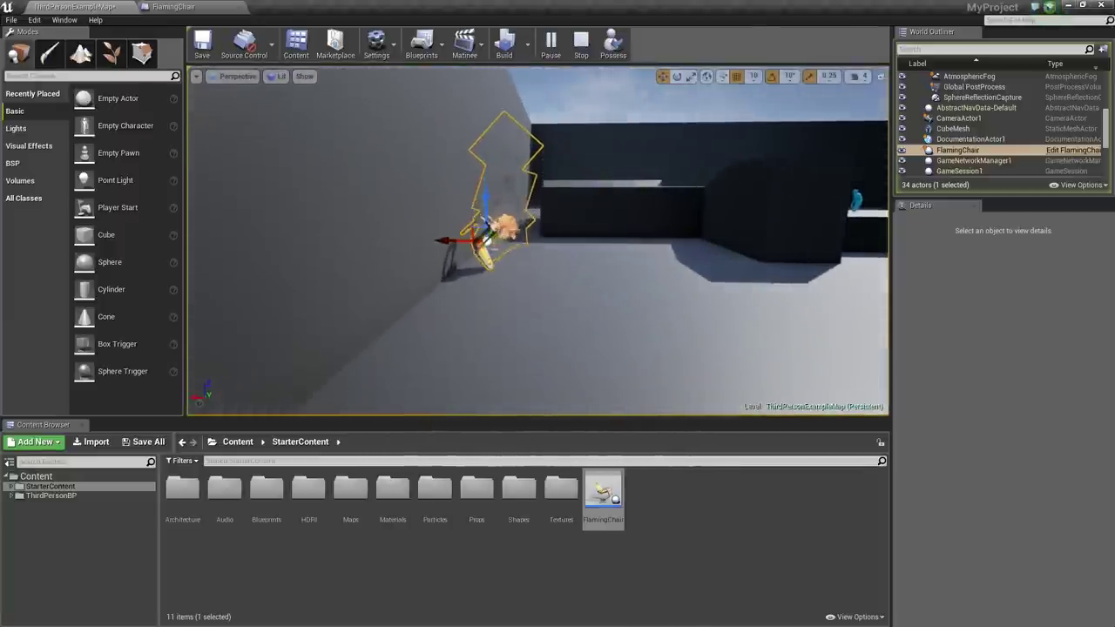
pyautogui.moveTo(587, 194)
pyautogui.mouseDown(button='right')
pyautogui.moveTo(523, 194)
pyautogui.moveTo(586, 194)
pyautogui.mouseUp(button='right')
pyautogui.moveTo(466, 216); pyautogui.dragTo(352, 218, button='right')
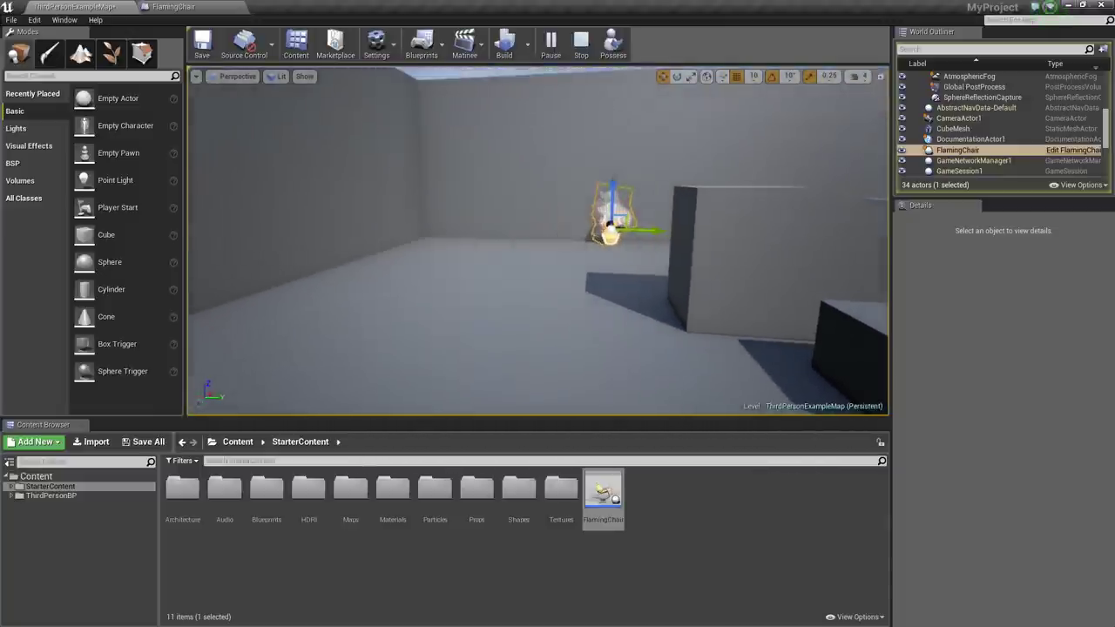
pyautogui.click(579, 50)
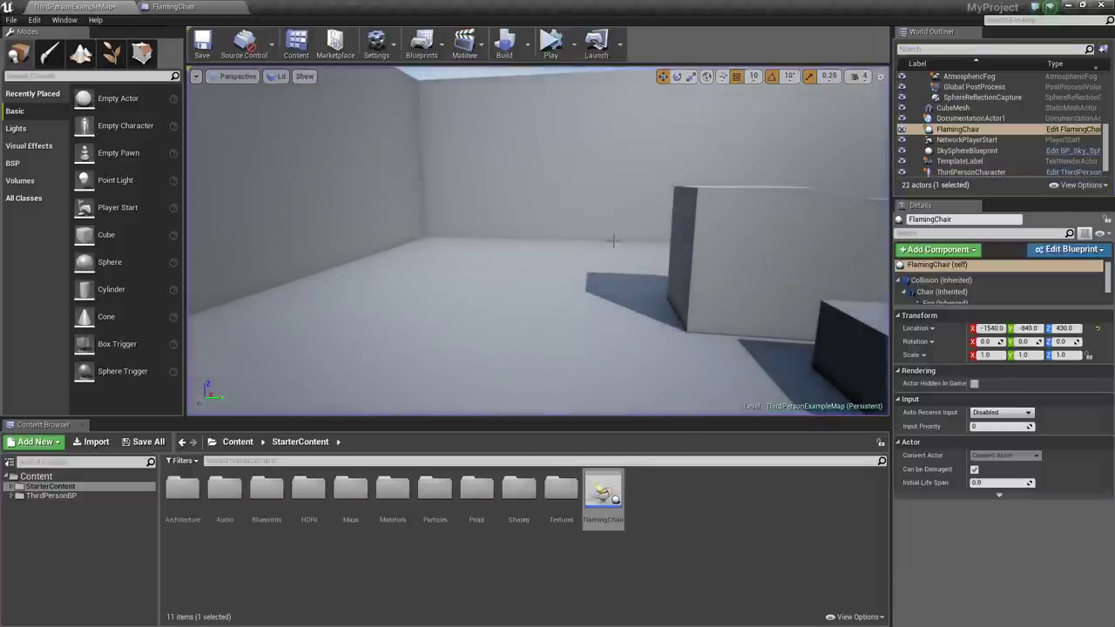
# Step: Bring the third-person character into view and open the Blueprints folder inside ThirdPersonBP
pyautogui.moveTo(619, 317); pyautogui.dragTo(718, 382, button='right')
pyautogui.moveTo(654, 294); pyautogui.dragTo(582, 352, button='right')
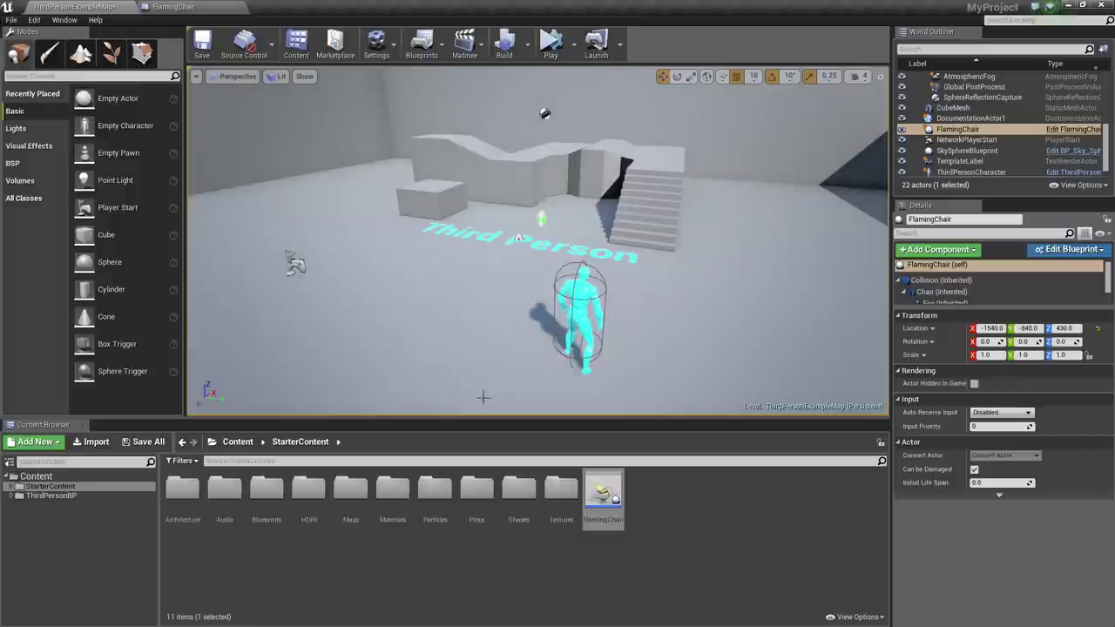
pyautogui.click(52, 496)
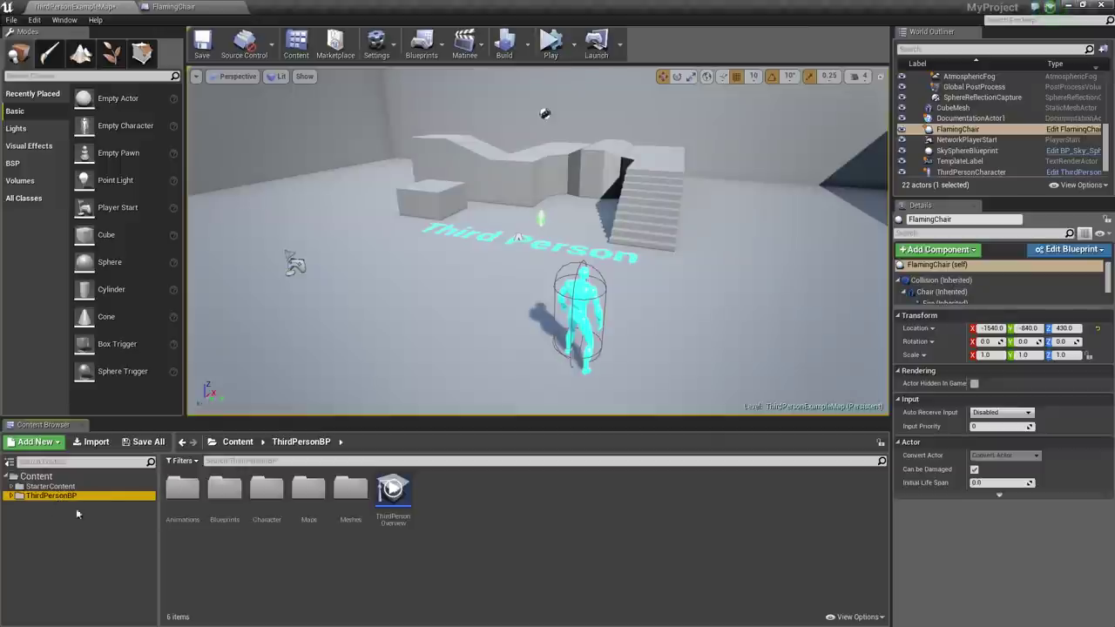
pyautogui.doubleClick(225, 489)
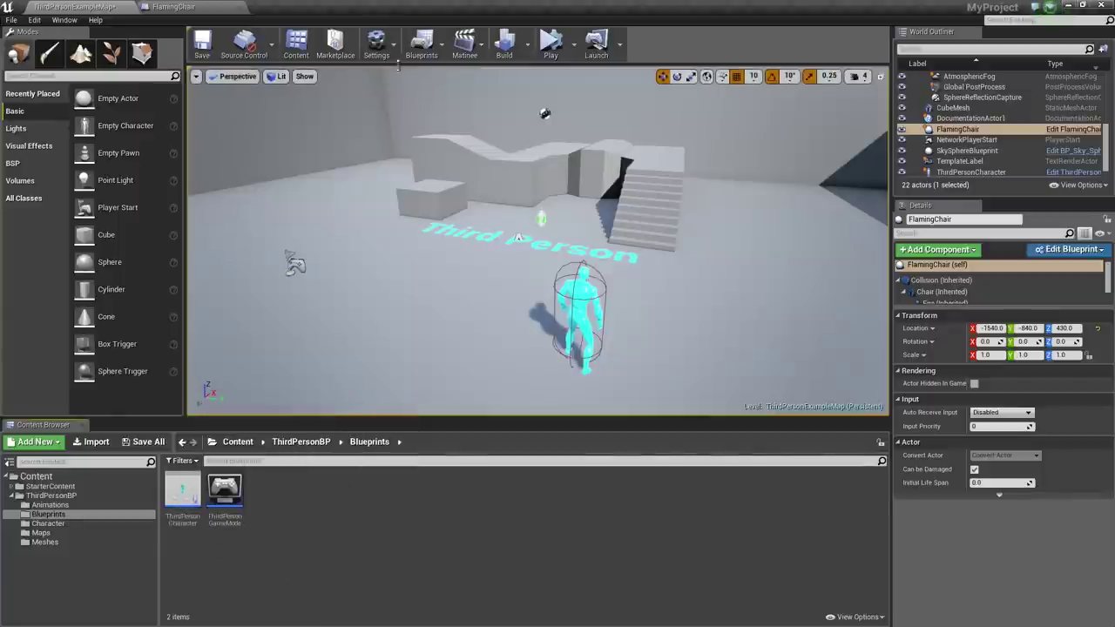
# Step: Trace the level's GameMode Override from World Settings to ThirdPersonGameMode and locate its Default Pawn Class asset
pyautogui.click(376, 42)
pyautogui.click(396, 76)
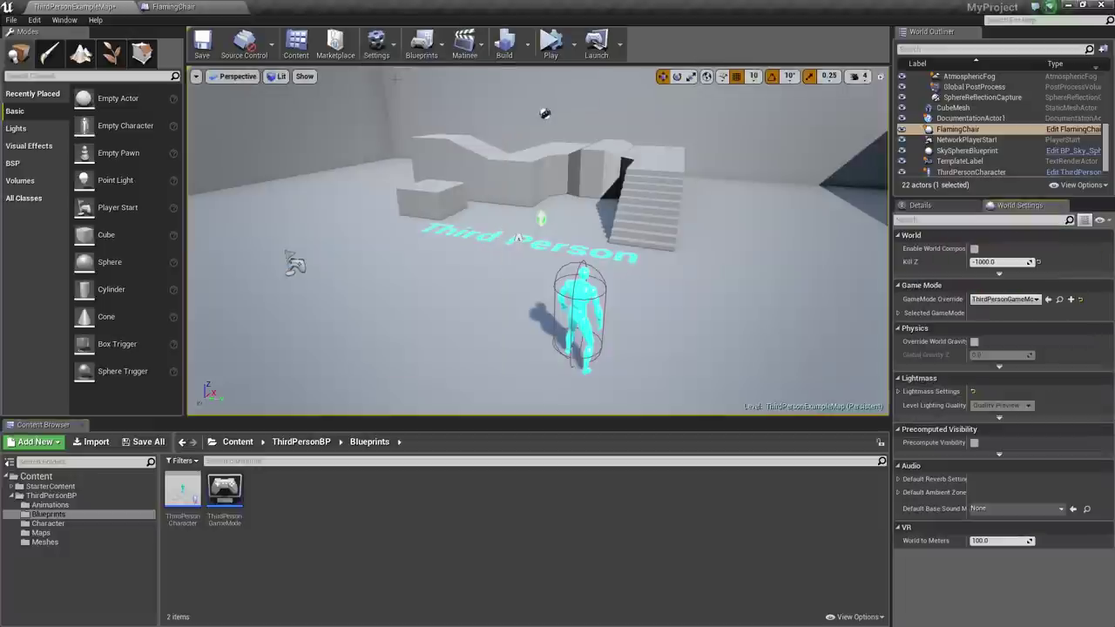
pyautogui.click(1060, 300)
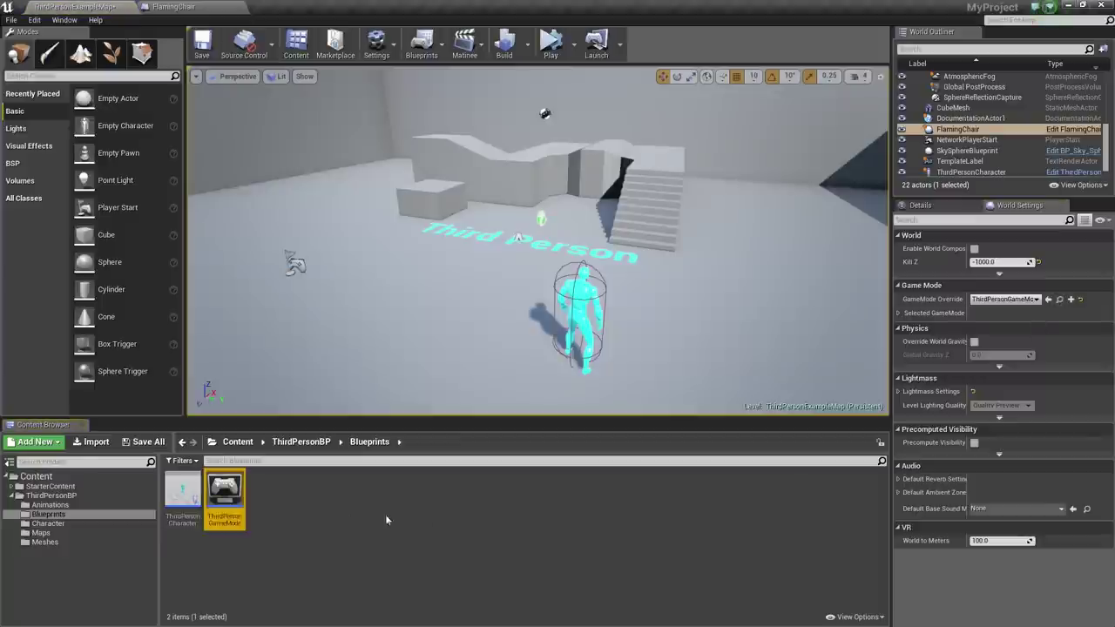
pyautogui.doubleClick(224, 496)
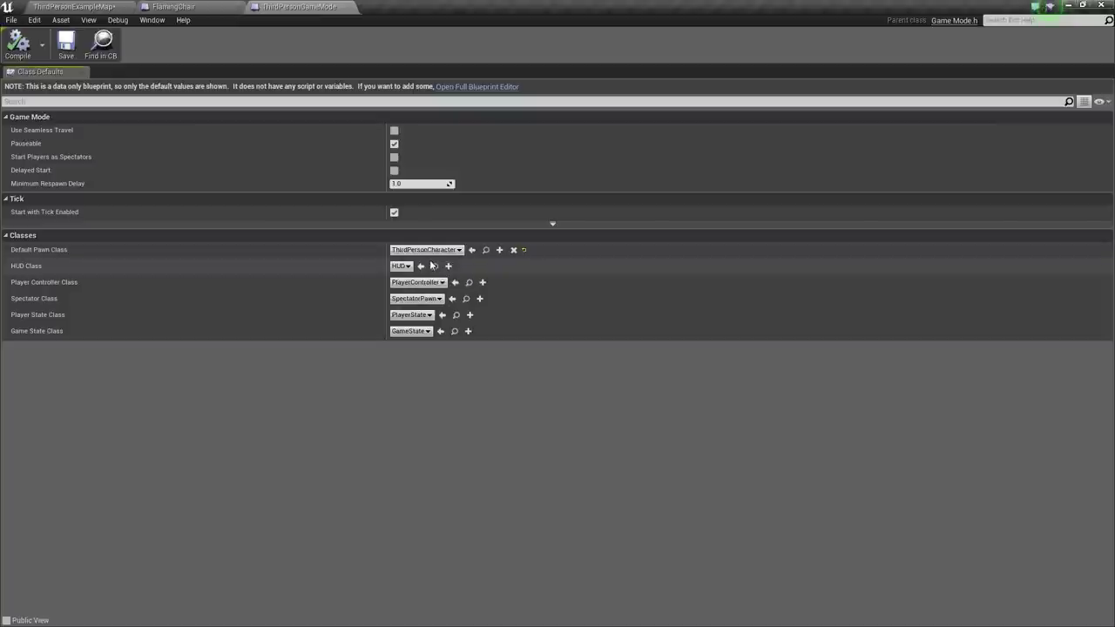
pyautogui.click(485, 250)
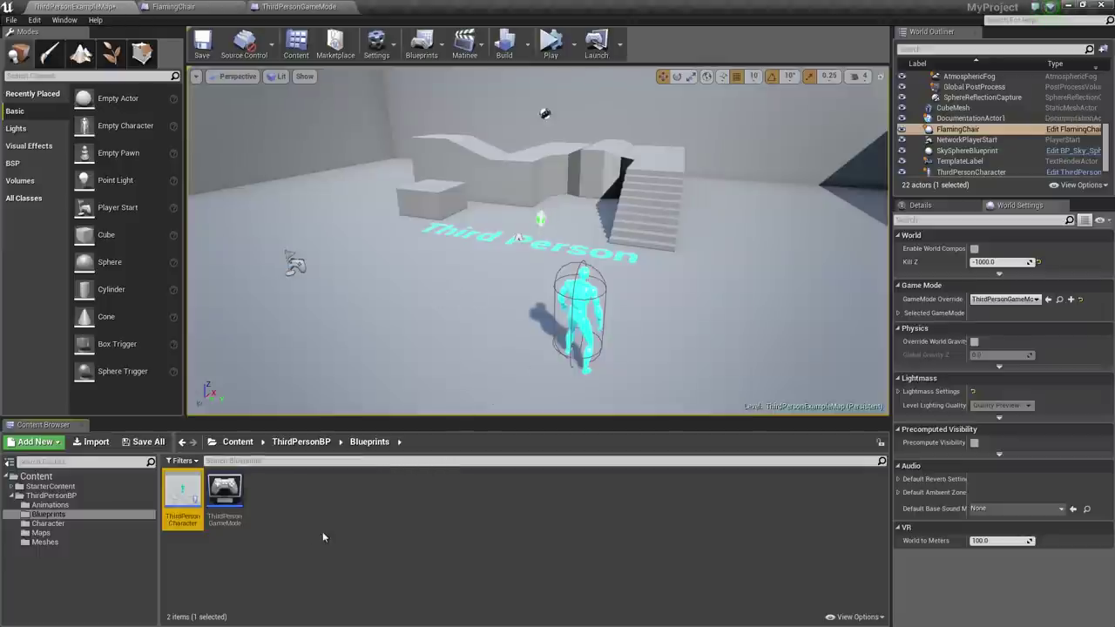
# Step: Open the ThirdPersonCharacter blueprint and look over the existing input groups in its event graph
pyautogui.doubleClick(181, 518)
pyautogui.moveTo(680, 557); pyautogui.dragTo(523, 178, button='right')
pyautogui.scroll(-4, 536, 221)
pyautogui.scroll(-3, 536, 221)
pyautogui.moveTo(705, 467); pyautogui.dragTo(609, 495, button='right')
pyautogui.moveTo(542, 361); pyautogui.dragTo(515, 397, button='right')
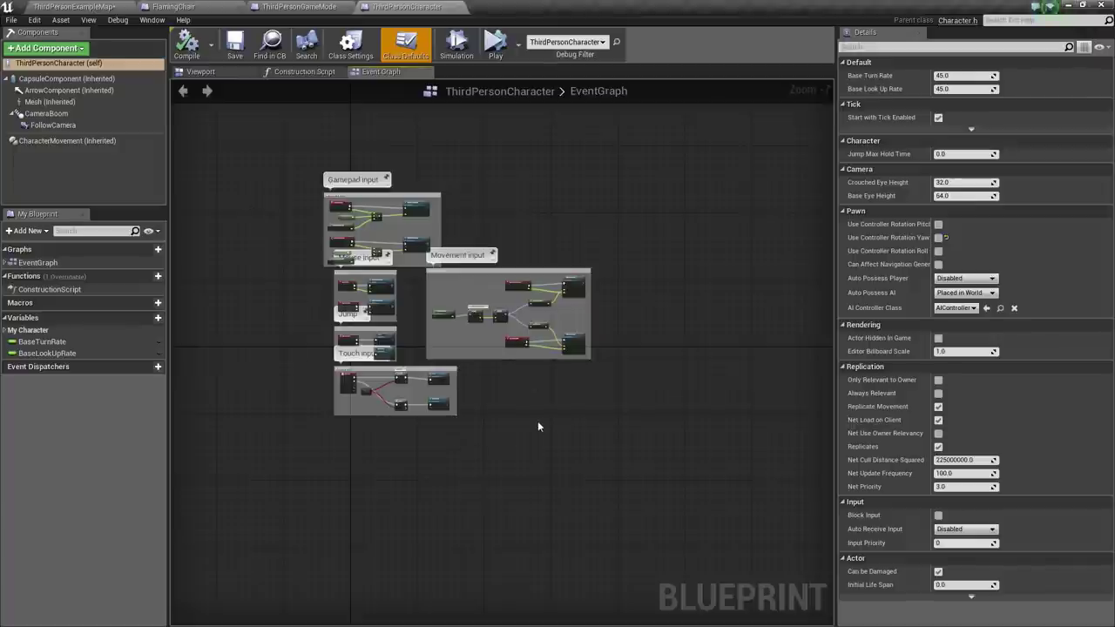
# Step: Add a Left Mouse Button input event in an empty area of the ThirdPersonCharacter event graph
pyautogui.moveTo(537, 426); pyautogui.dragTo(491, 307, button='right')
pyautogui.scroll(3, 447, 317)
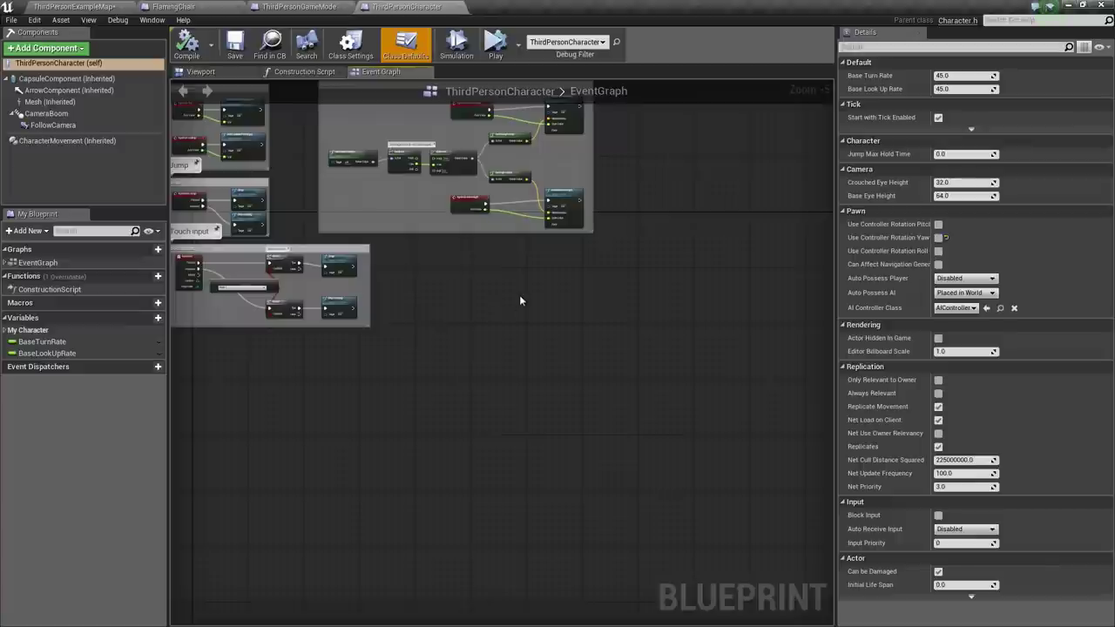
pyautogui.scroll(3, 520, 301)
pyautogui.rightClick(459, 283)
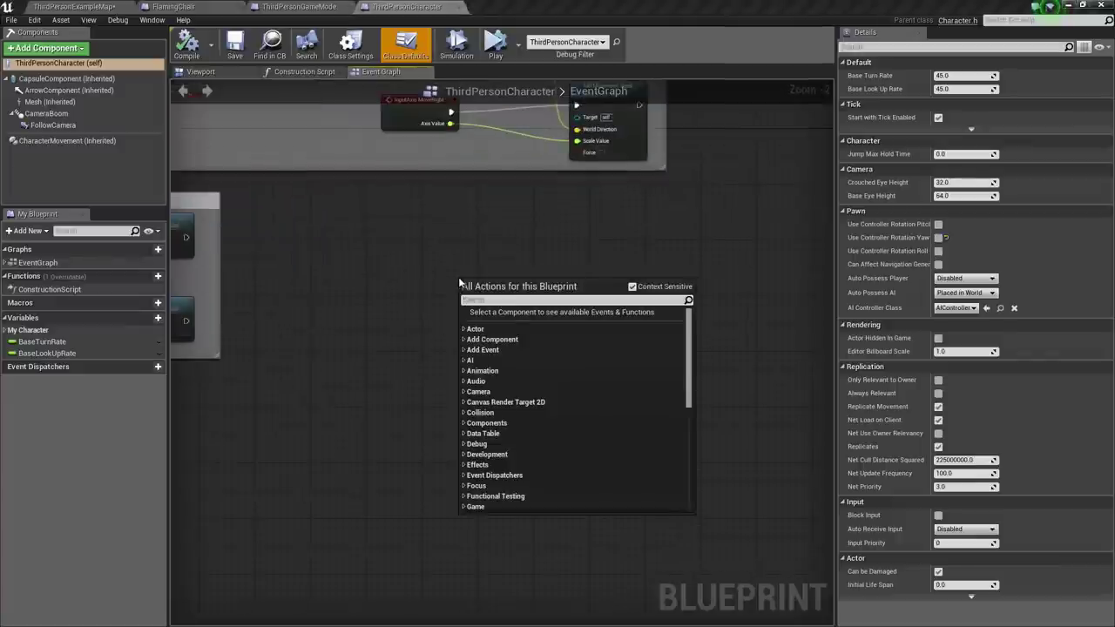
pyautogui.write('left mouse')
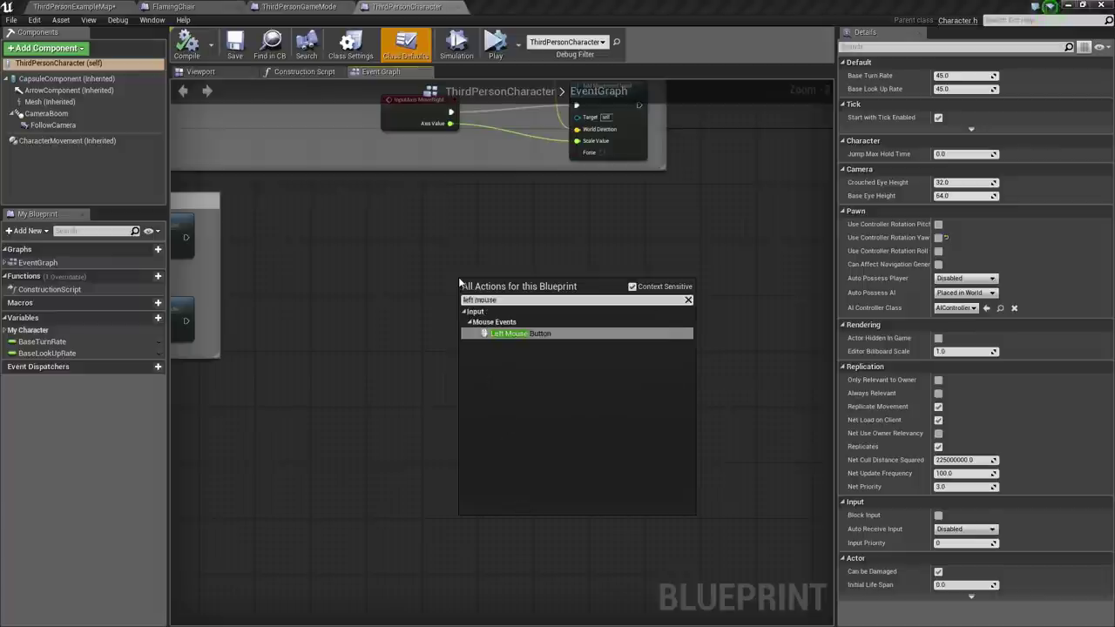
pyautogui.click(513, 337)
# Step: Add a Spawn Actor from Class node beside the Left Mouse Button event
pyautogui.moveTo(577, 403); pyautogui.dragTo(466, 352, button='right')
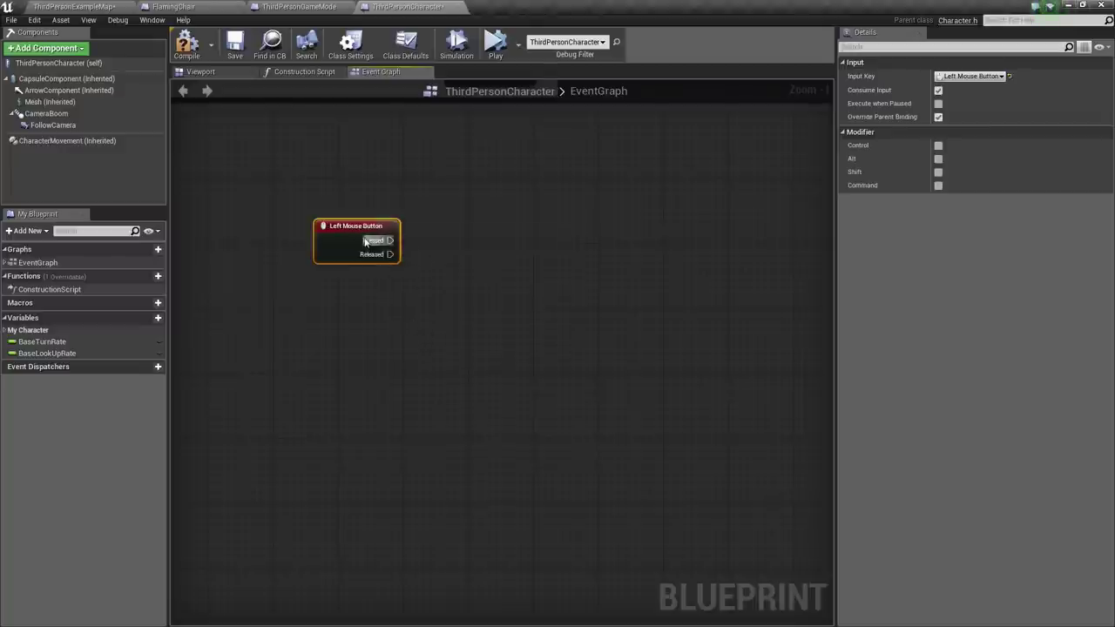
pyautogui.rightClick(495, 259)
pyautogui.write('sp')
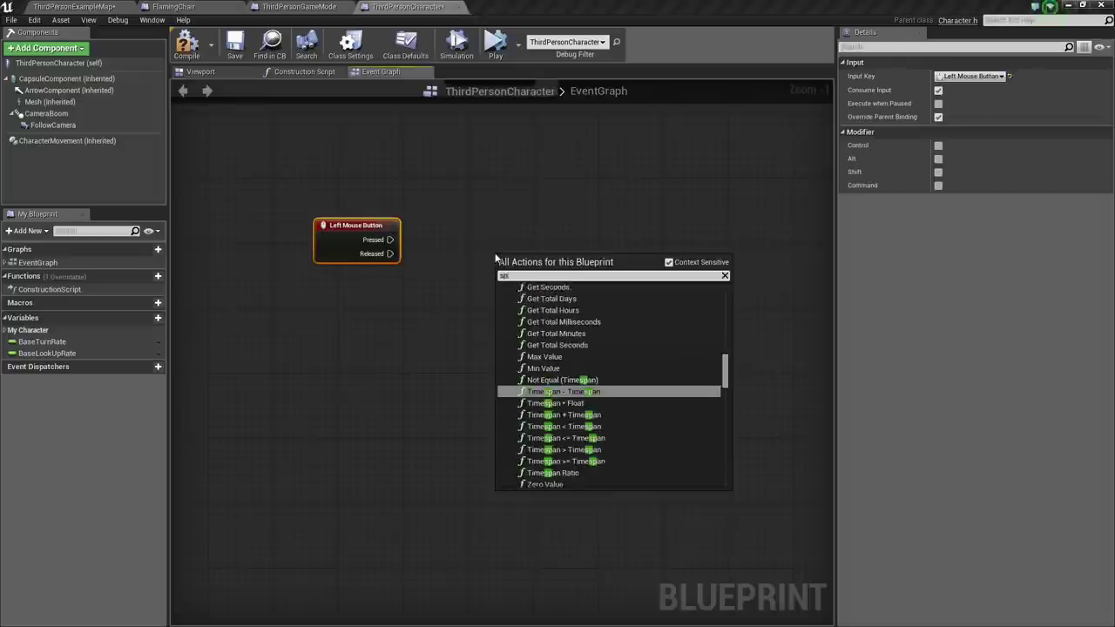
pyautogui.write('wan')
pyautogui.press('BackSpace')
pyautogui.press('BackSpace')
pyautogui.press('BackSpace')
pyautogui.write('awnb ad')
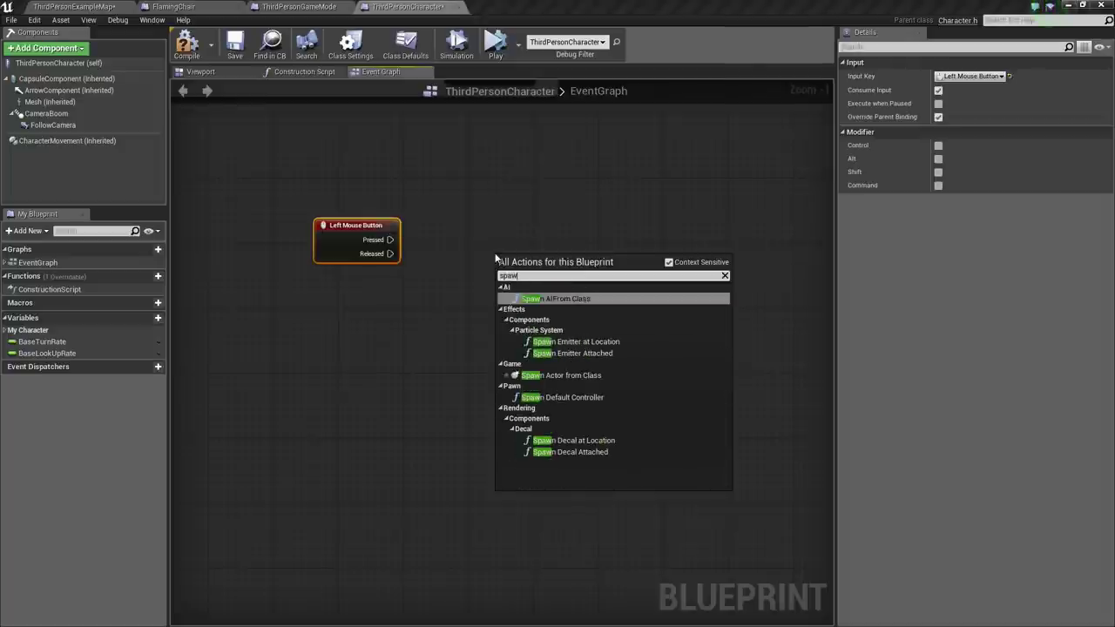
pyautogui.press('BackSpace')
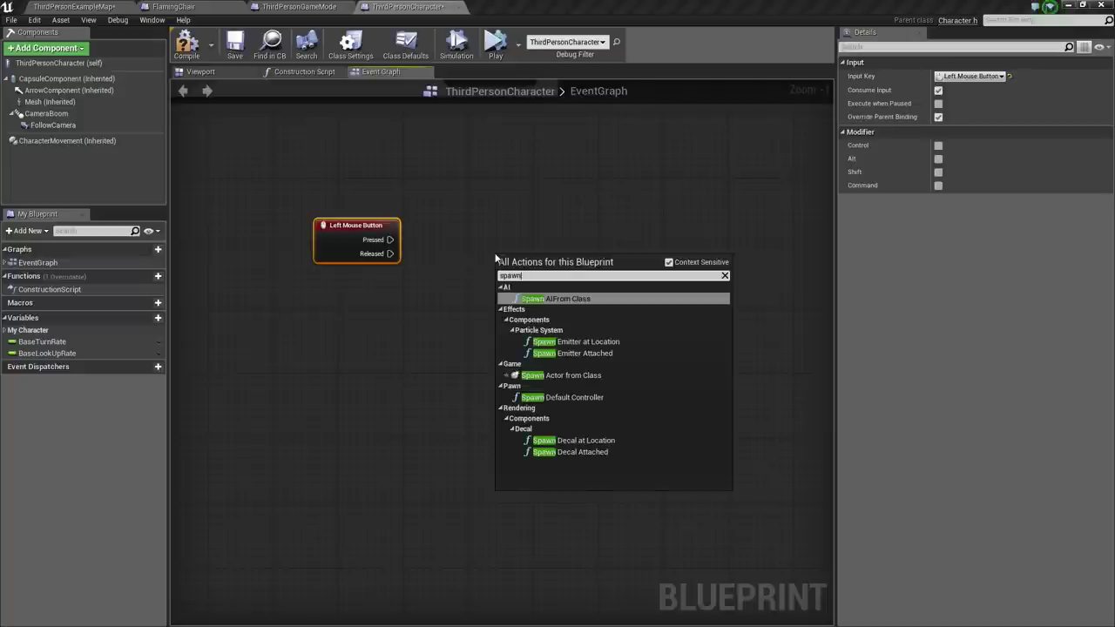
pyautogui.write('acto')
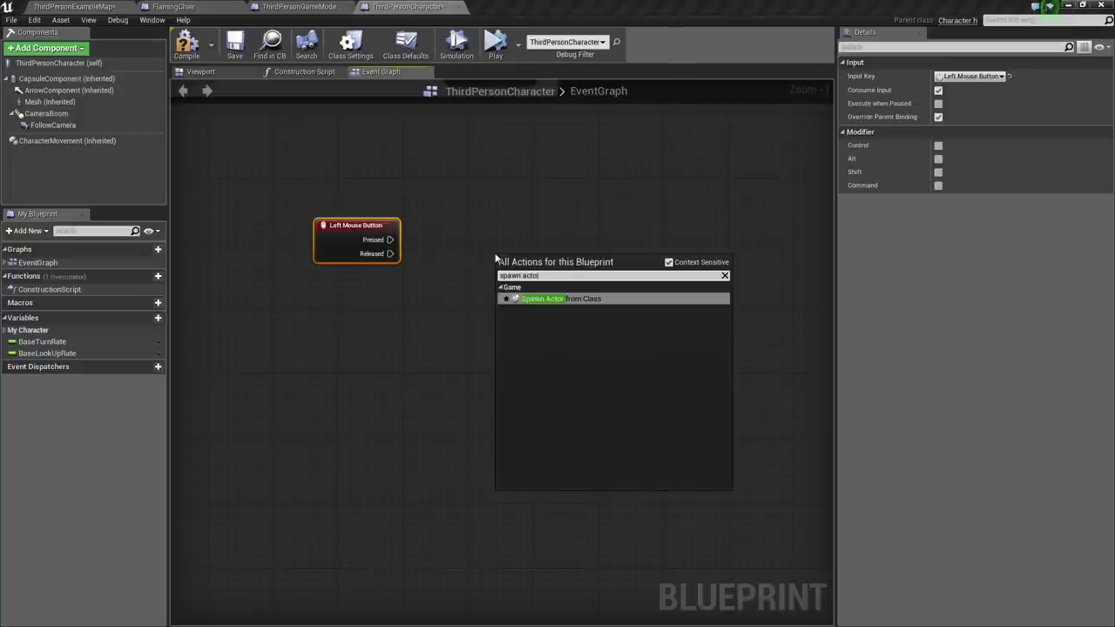
pyautogui.write('r')
pyautogui.click(576, 301)
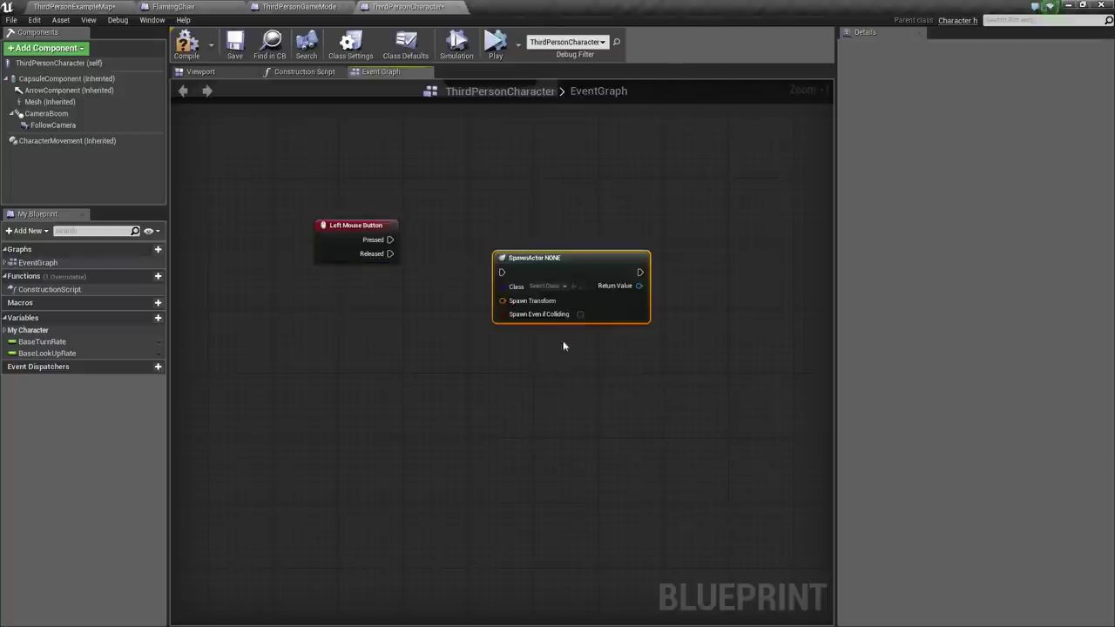
# Step: Align the SpawnActor node with the Left Mouse Button event and connect the event's Pressed output to it
pyautogui.moveTo(566, 270); pyautogui.dragTo(542, 237)
pyautogui.moveTo(390, 240); pyautogui.dragTo(477, 244)
pyautogui.click(513, 327)
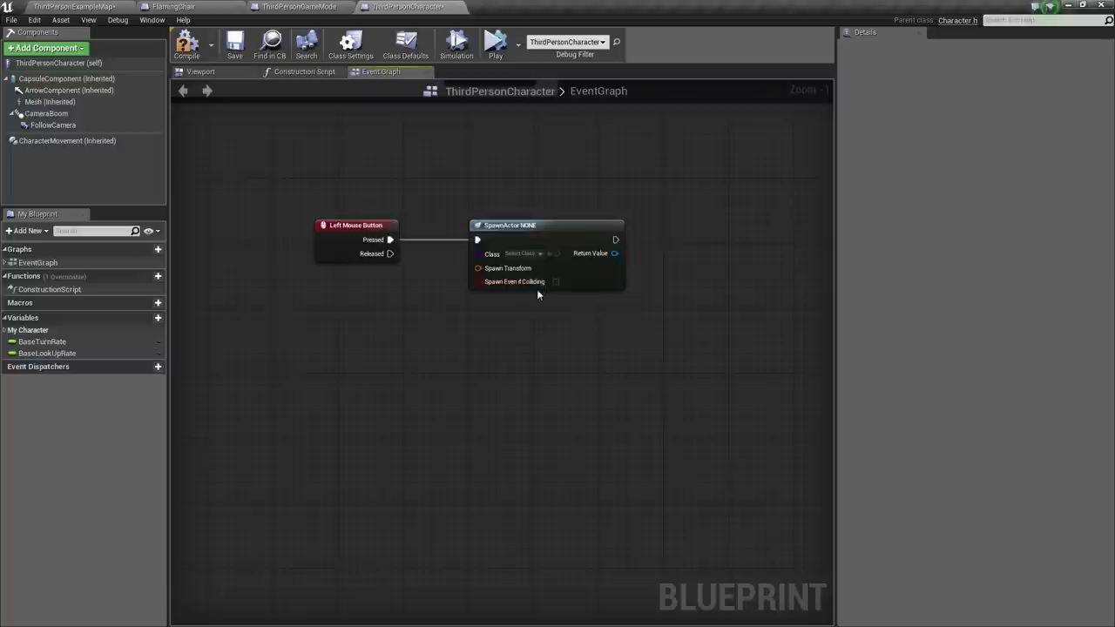
# Step: Set the SpawnActor node's Class to FlamingChair
pyautogui.click(525, 254)
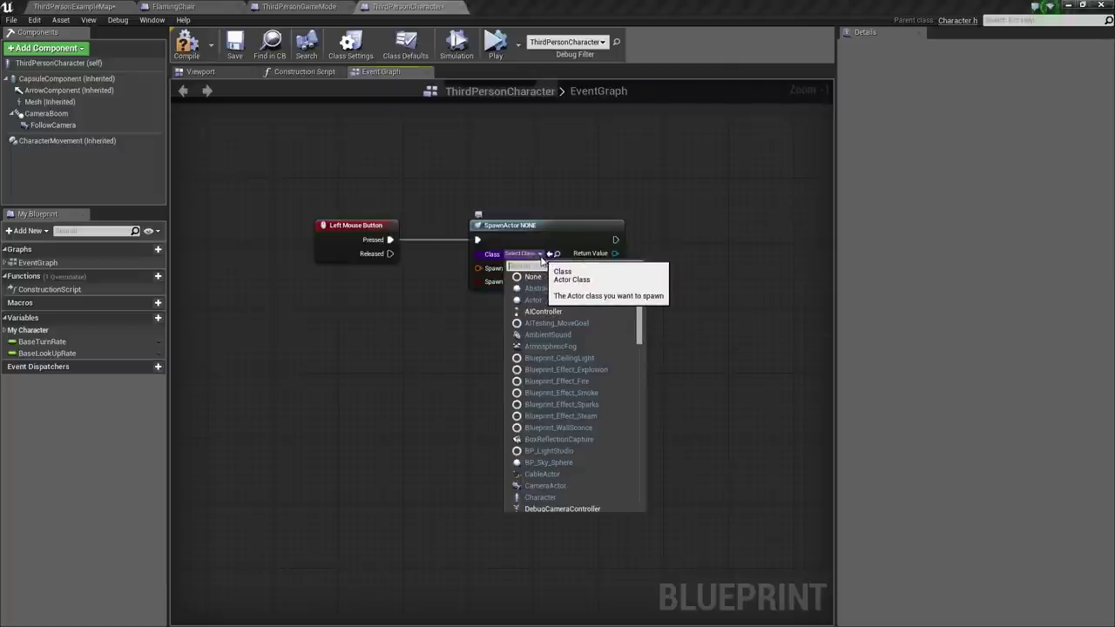
pyautogui.write('flam')
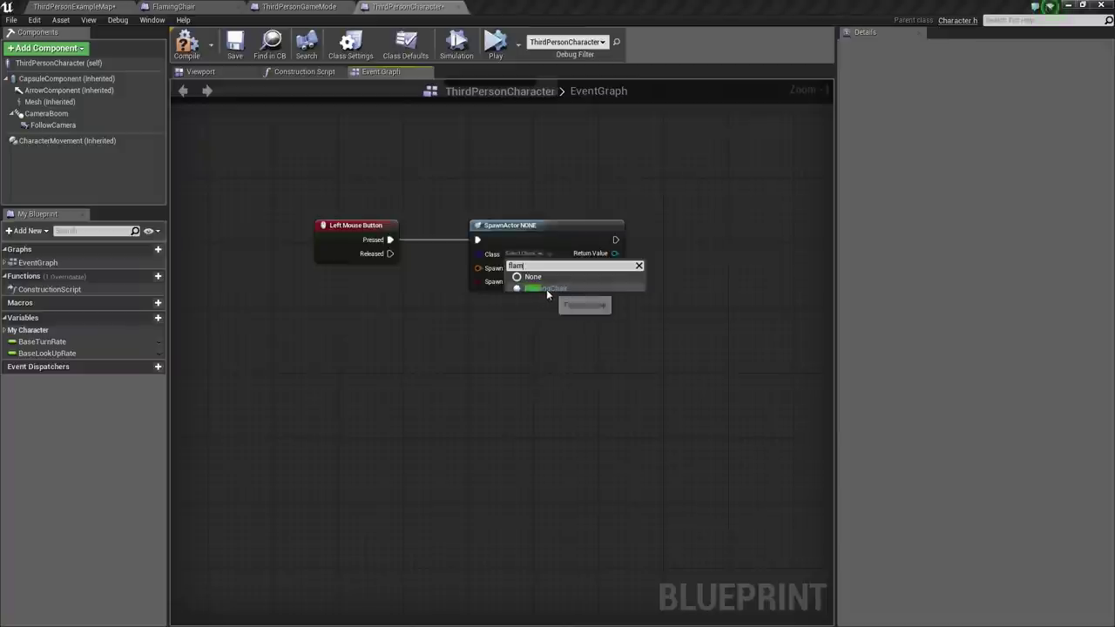
pyautogui.click(546, 289)
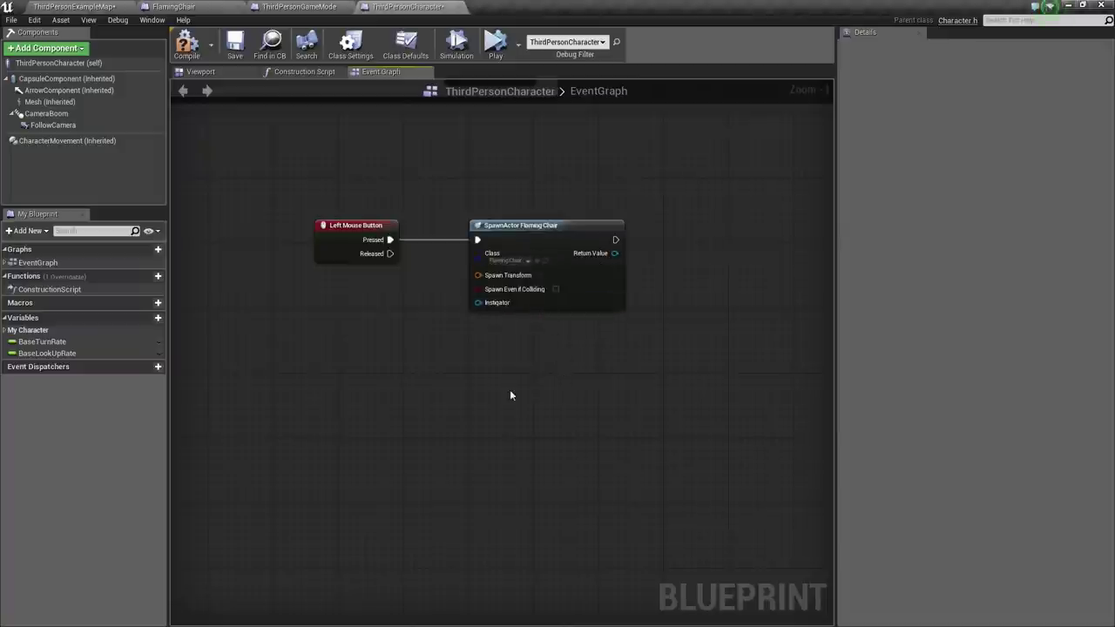
# Step: Add a Get Actor Location node with self as target and place it below and left of the Left Mouse Button event
pyautogui.moveTo(510, 393); pyautogui.dragTo(573, 389, button='right')
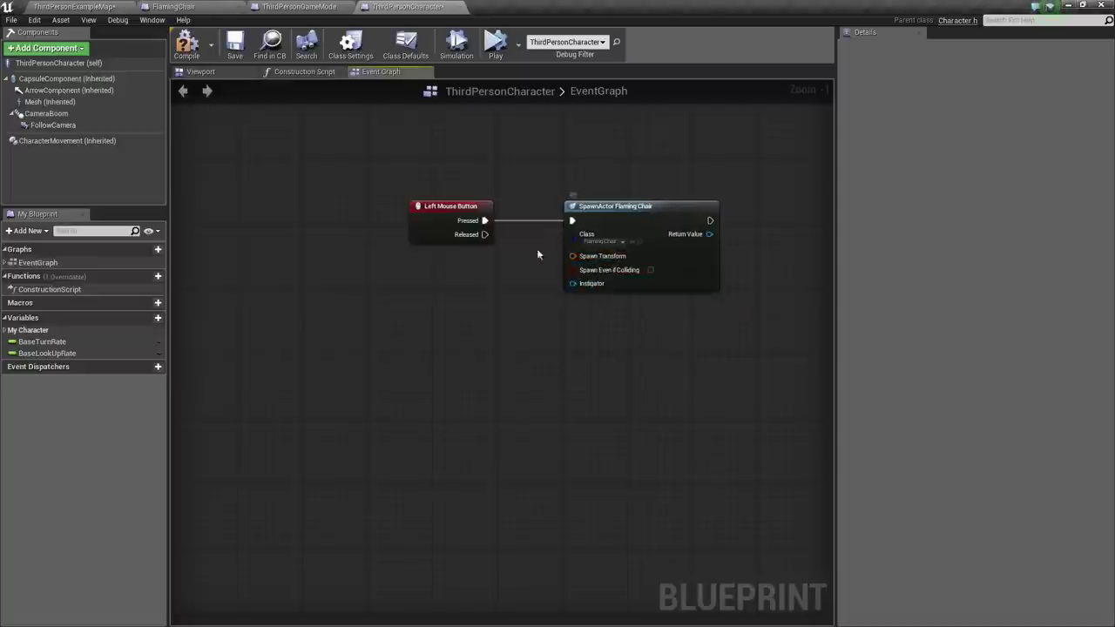
pyautogui.moveTo(508, 378); pyautogui.dragTo(505, 353, button='right')
pyautogui.rightClick(334, 273)
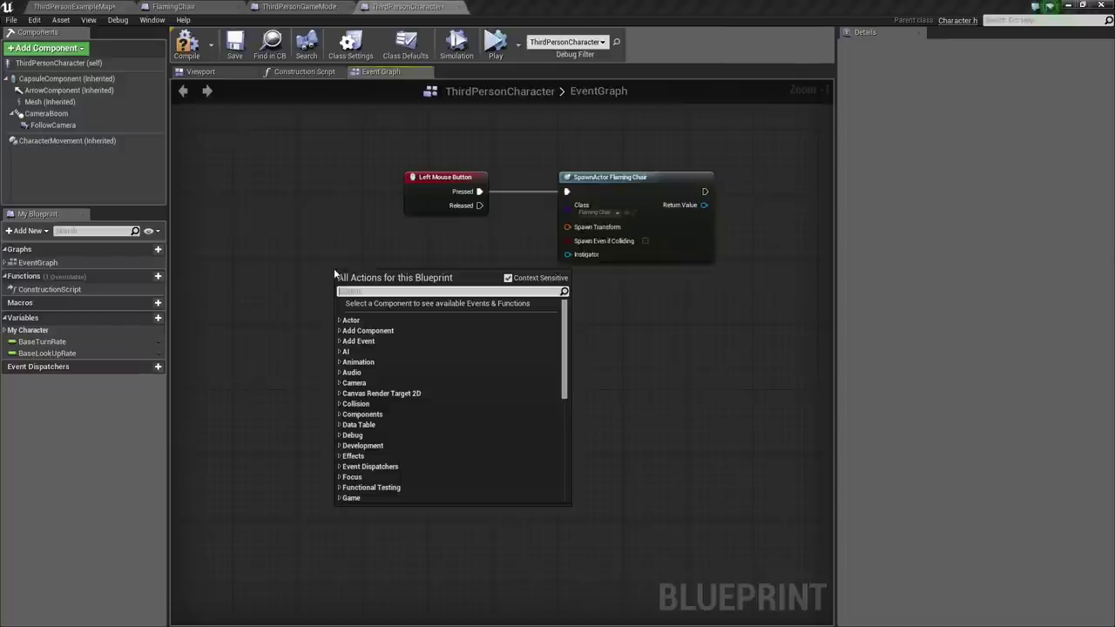
pyautogui.write('get ac')
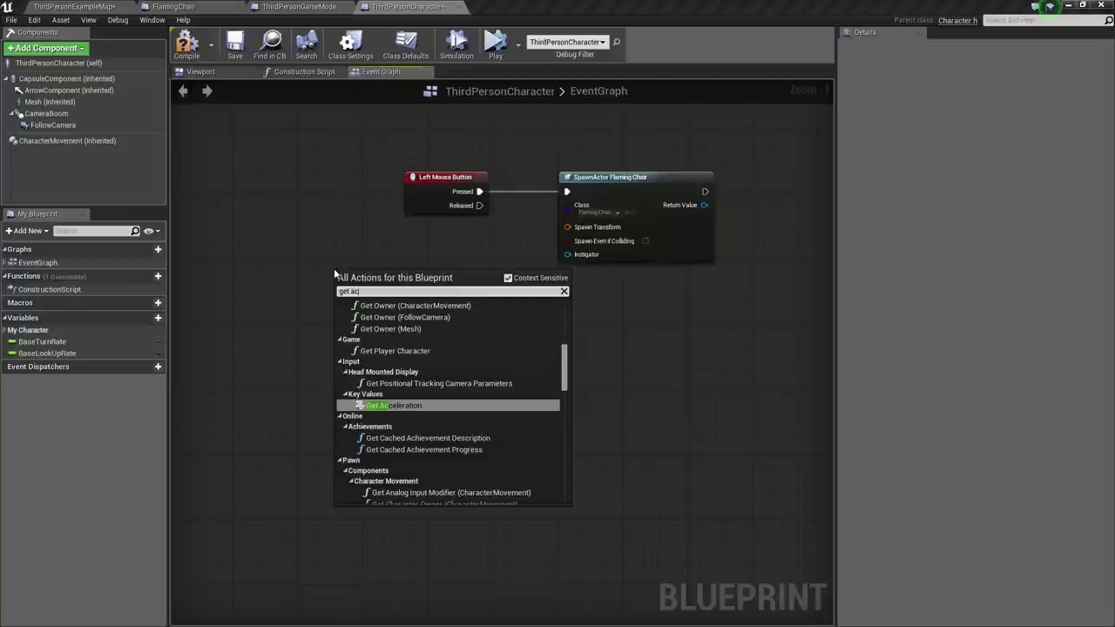
pyautogui.write('tor location')
pyautogui.click(393, 338)
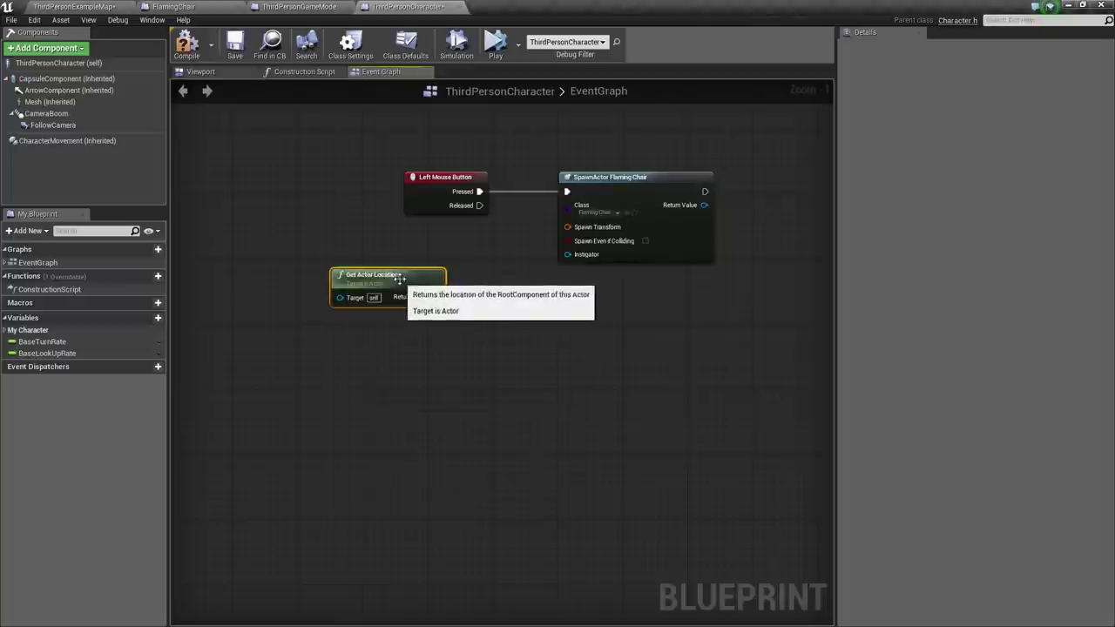
pyautogui.moveTo(397, 280); pyautogui.dragTo(346, 256)
pyautogui.click(276, 312)
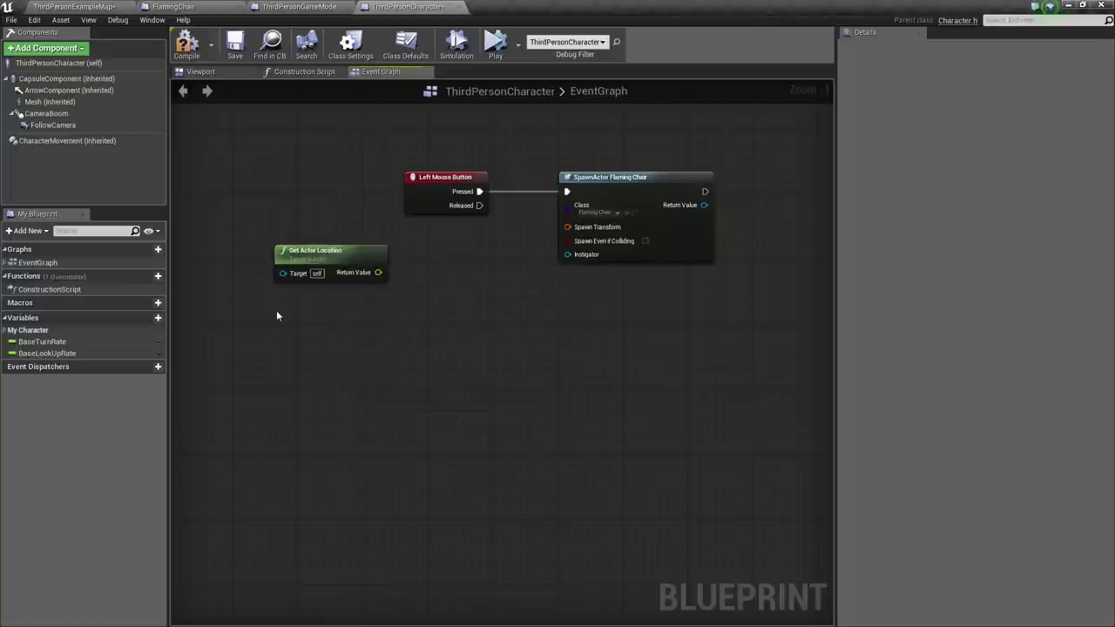
# Step: Add a Get Control Rotation node with self as target directly below the Get Actor Location node
pyautogui.rightClick(276, 312)
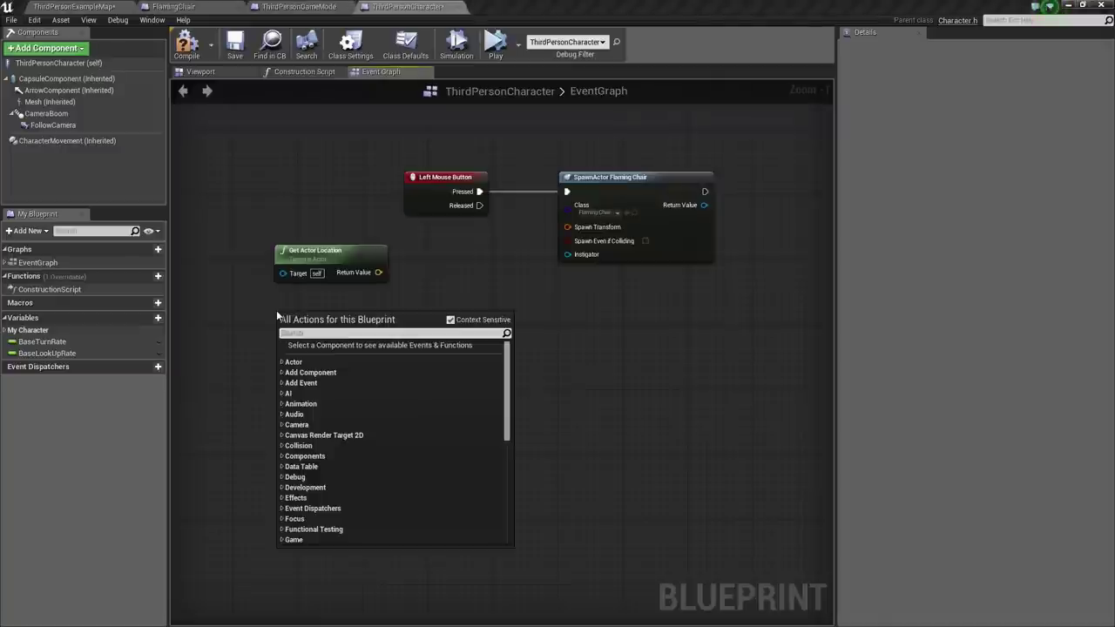
pyautogui.write('get control')
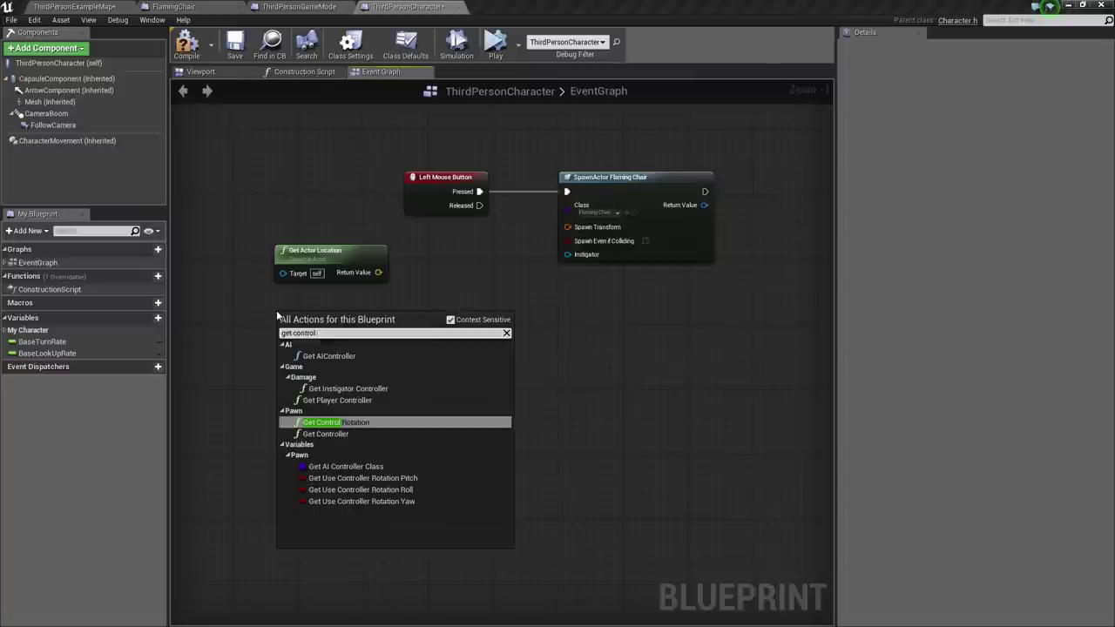
pyautogui.write(' rotation')
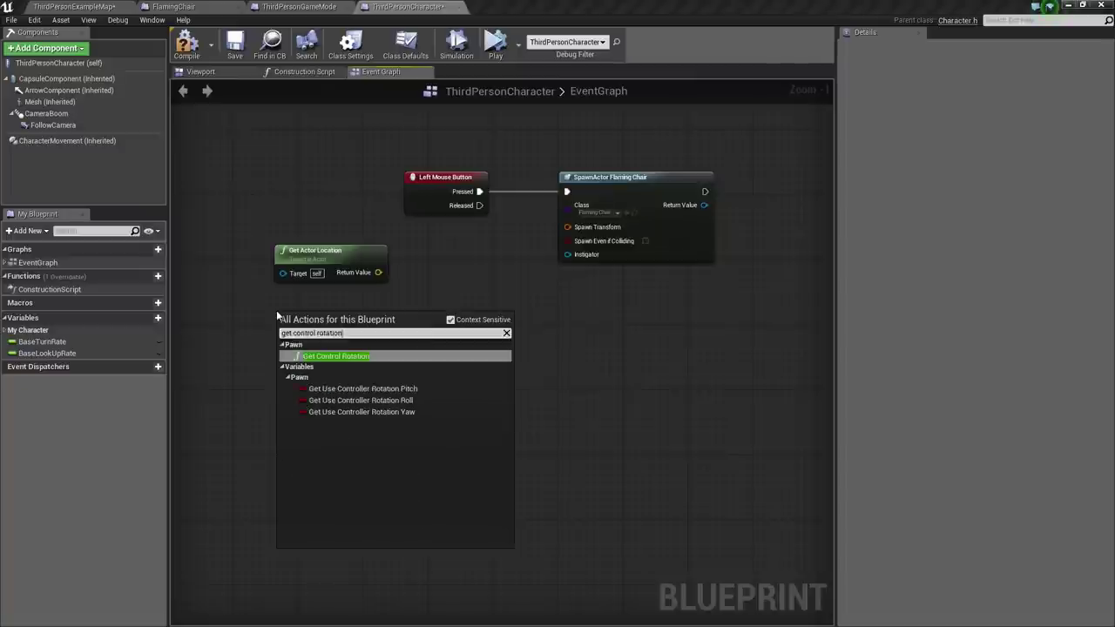
pyautogui.click(344, 358)
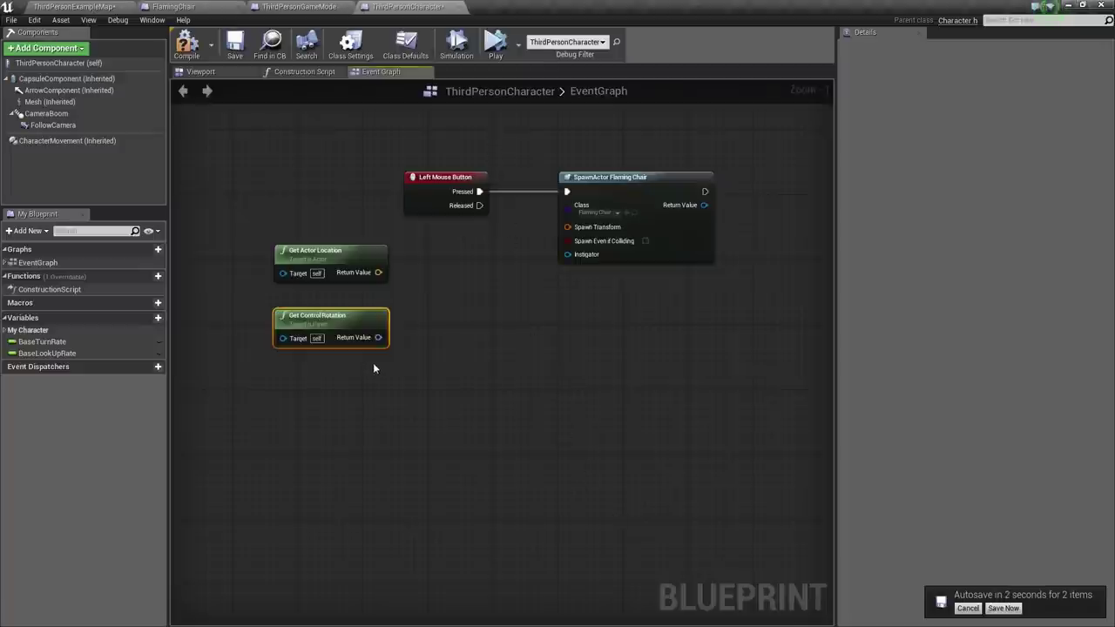
# Step: Add a Make Transform node and place it beside the Get Actor Location and Get Control Rotation nodes, below the SpawnActor node
pyautogui.rightClick(425, 307)
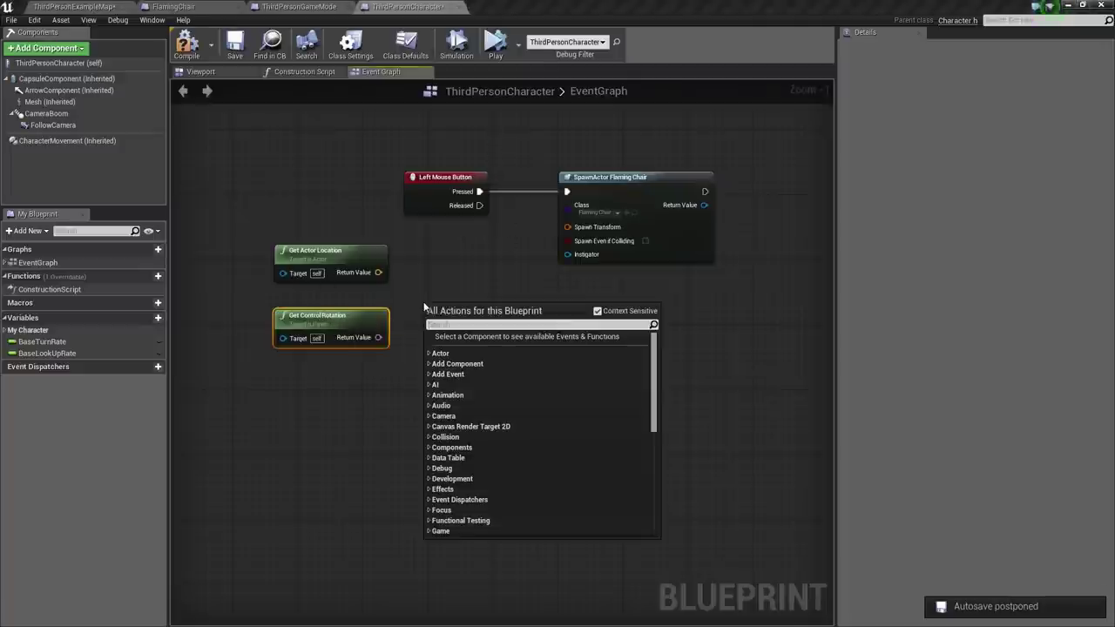
pyautogui.write('make t')
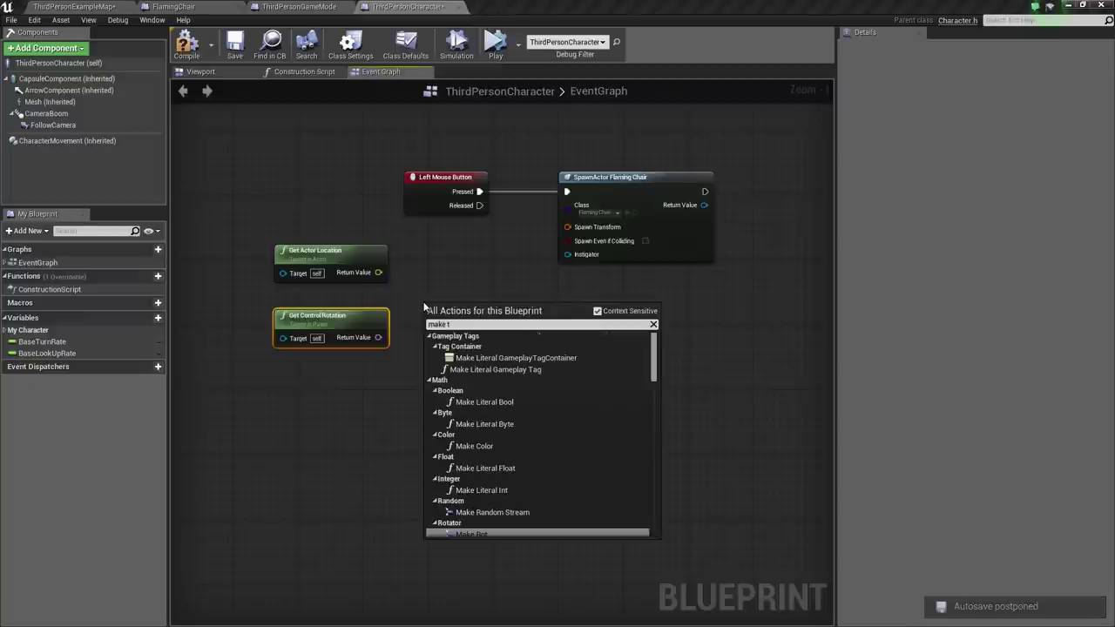
pyautogui.write('ransform')
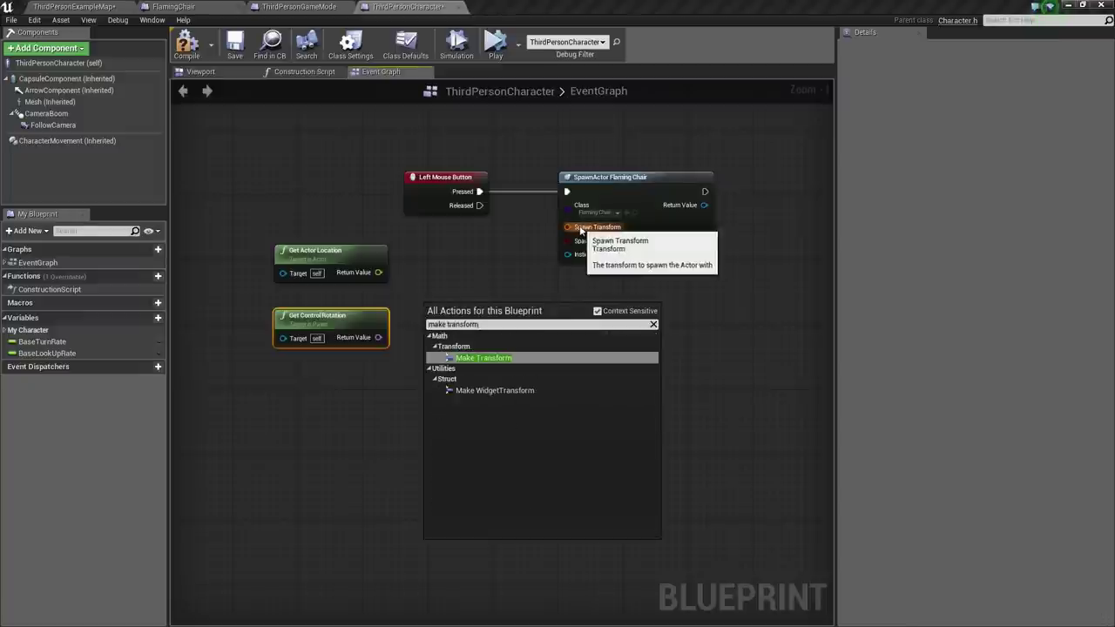
pyautogui.click(485, 357)
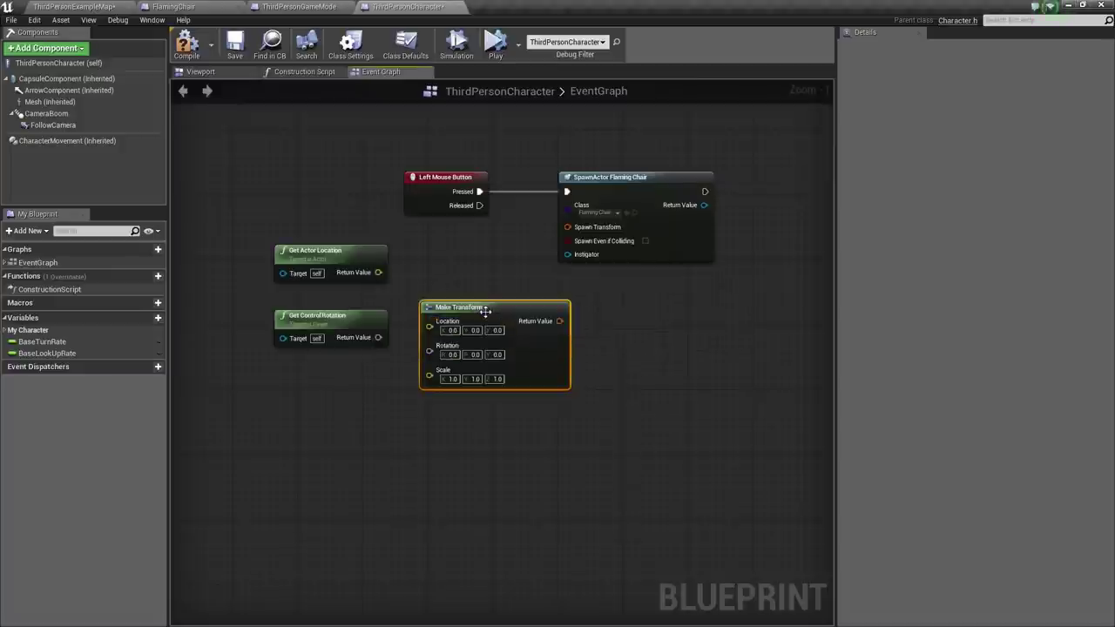
pyautogui.moveTo(477, 307); pyautogui.dragTo(483, 274)
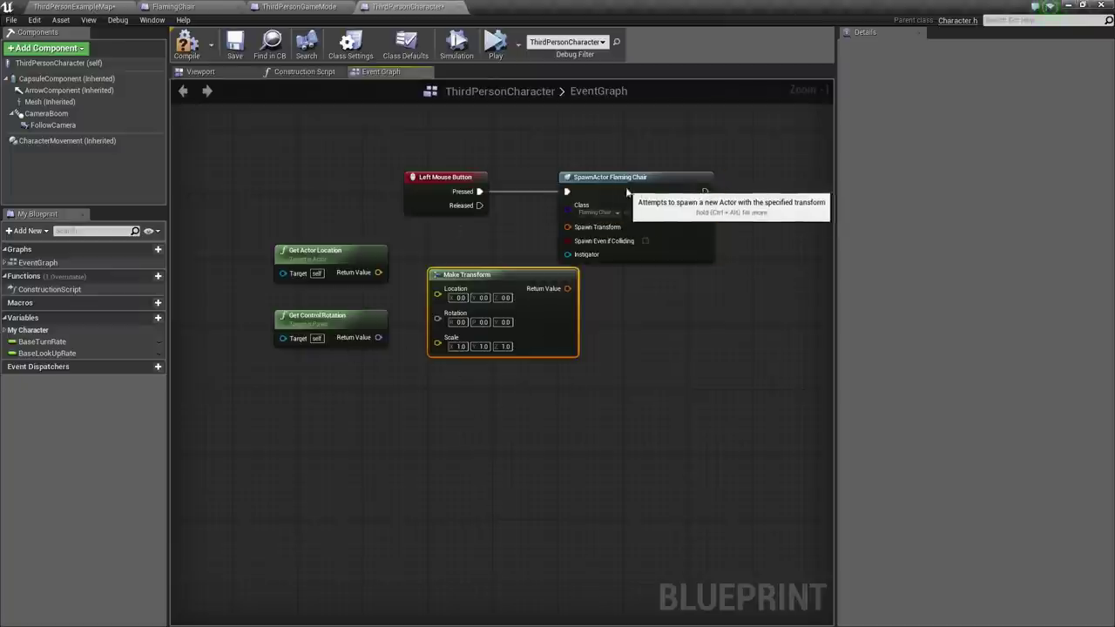
# Step: Move the SpawnActor node farther from the Left Mouse Button event and connect Make Transform's Return Value to its Spawn Transform
pyautogui.moveTo(620, 185); pyautogui.dragTo(724, 184)
pyautogui.moveTo(620, 351); pyautogui.dragTo(641, 321, button='right')
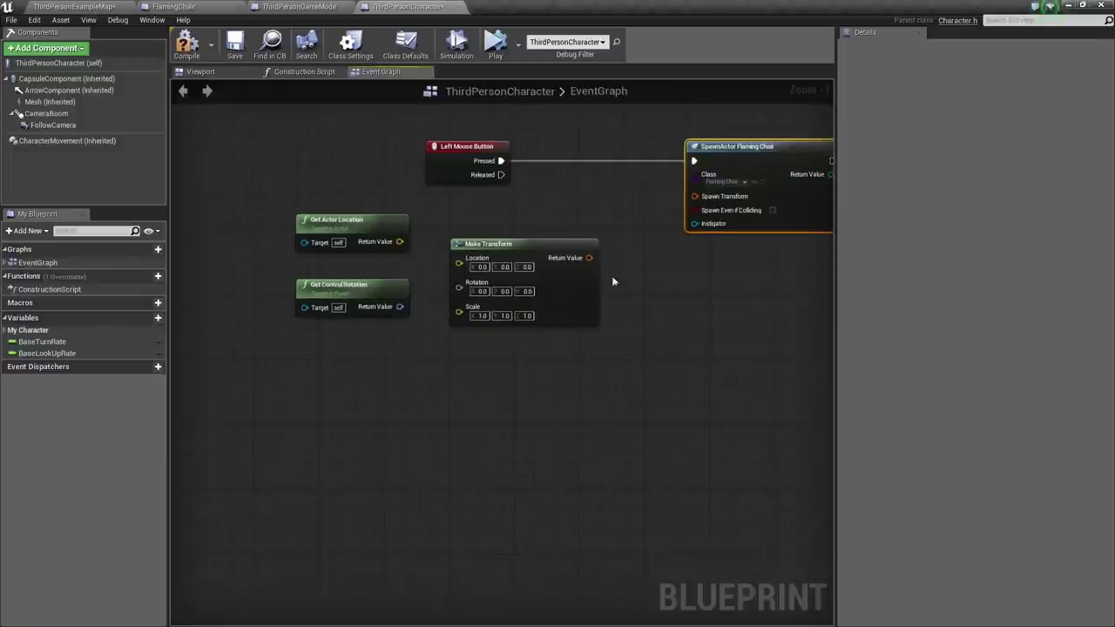
pyautogui.moveTo(540, 246); pyautogui.dragTo(694, 196)
pyautogui.moveTo(591, 321); pyautogui.dragTo(600, 306)
pyautogui.moveTo(524, 348); pyautogui.dragTo(577, 329, button='right')
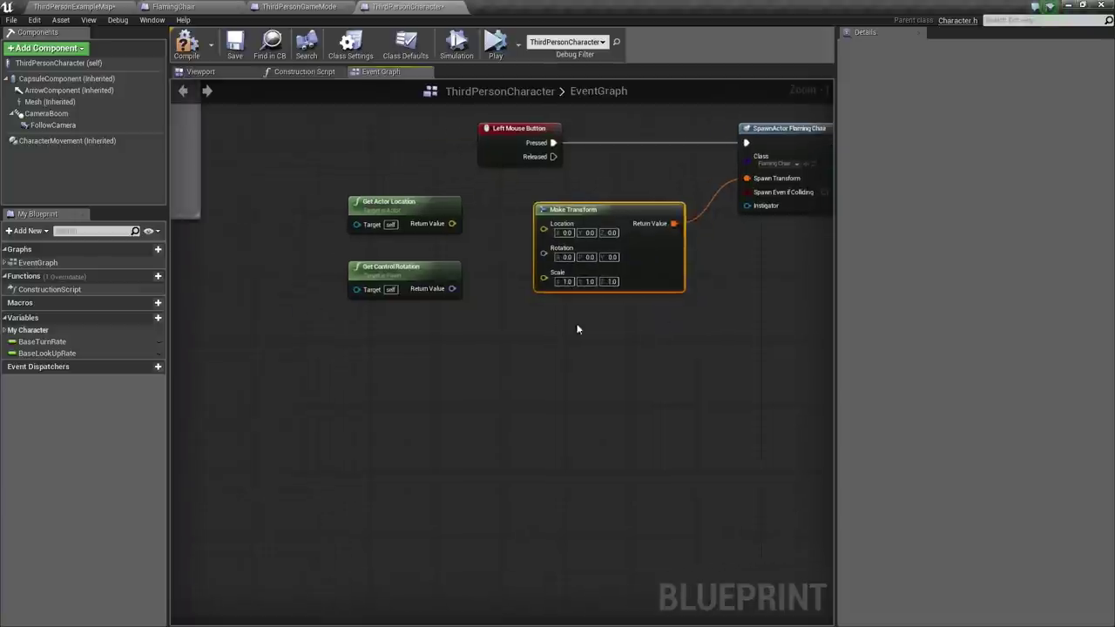
# Step: Move Get Control Rotation away from Make Transform and add a Get Forward Vector node fed by its Return Value
pyautogui.moveTo(409, 273); pyautogui.dragTo(317, 289)
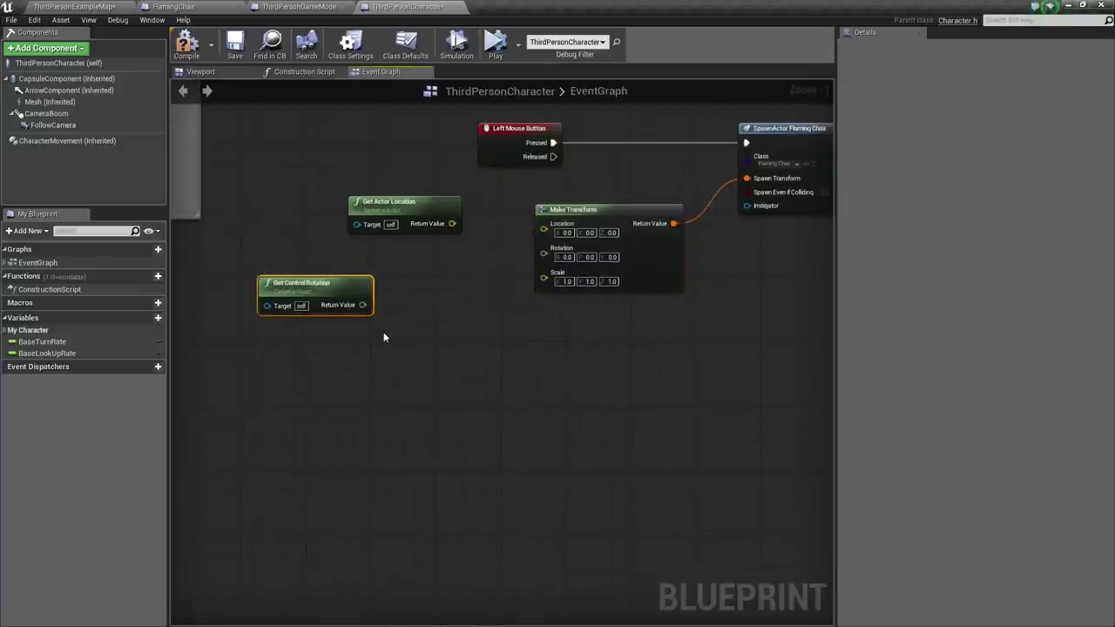
pyautogui.moveTo(361, 304); pyautogui.dragTo(418, 336)
pyautogui.write('get')
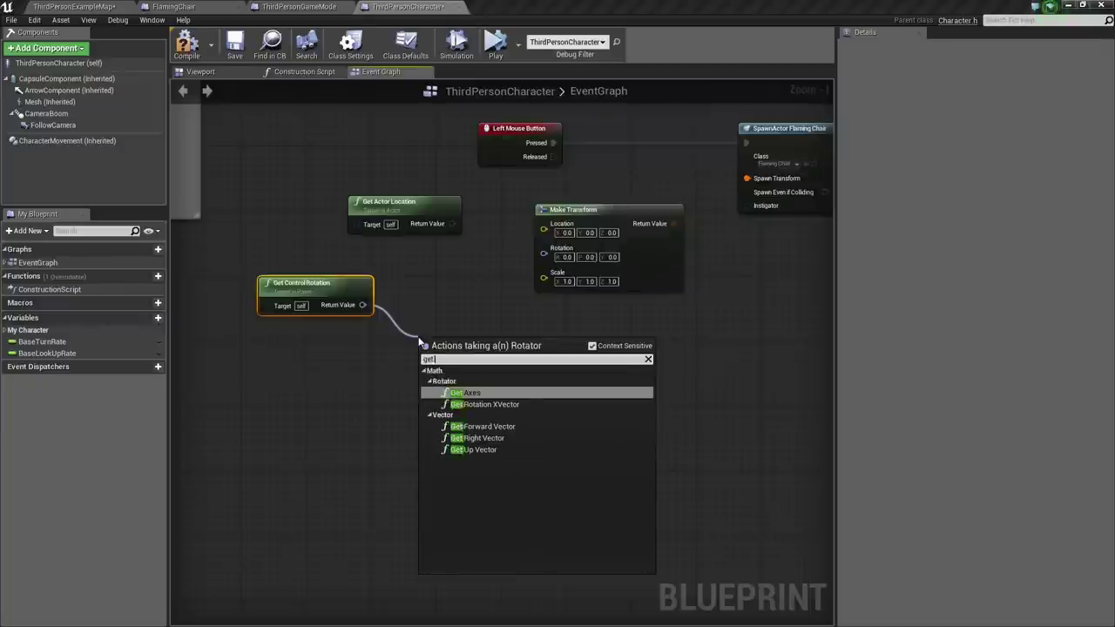
pyautogui.write(' forwad')
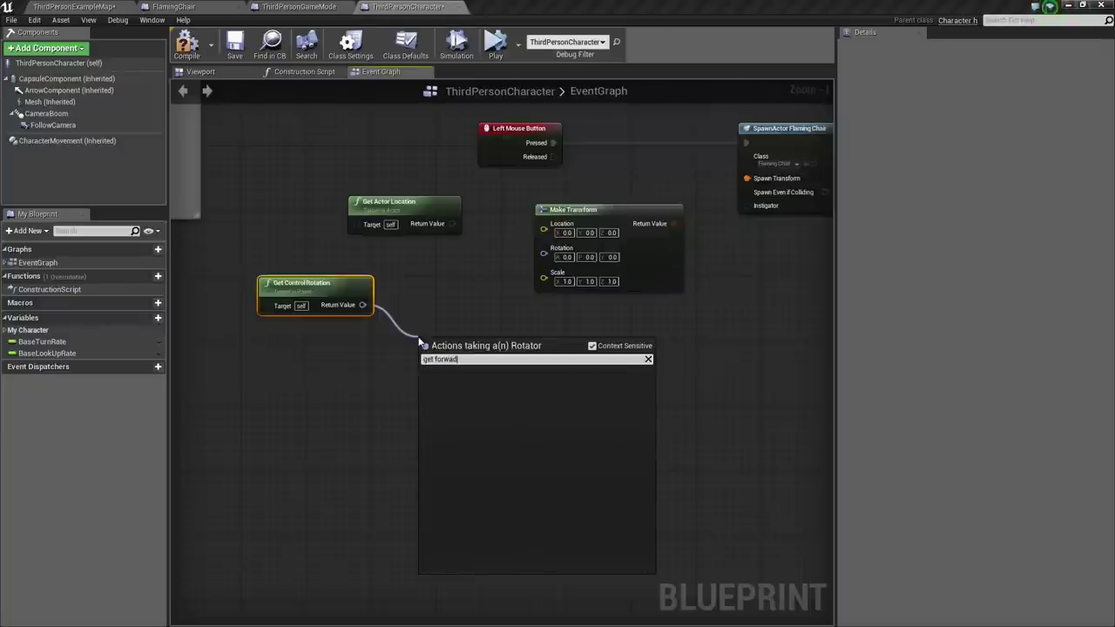
pyautogui.press('BackSpace')
pyautogui.press('BackSpace')
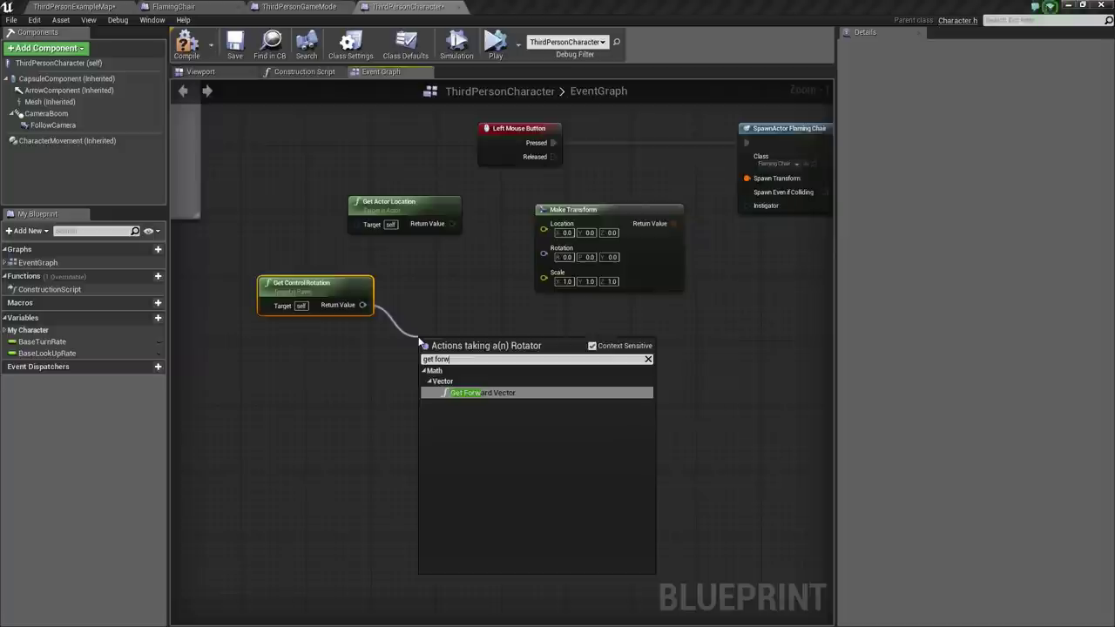
pyautogui.click(479, 393)
# Step: Multiply the Get Forward Vector output by a constant using a Vector * Float node
pyautogui.moveTo(508, 354); pyautogui.dragTo(580, 357)
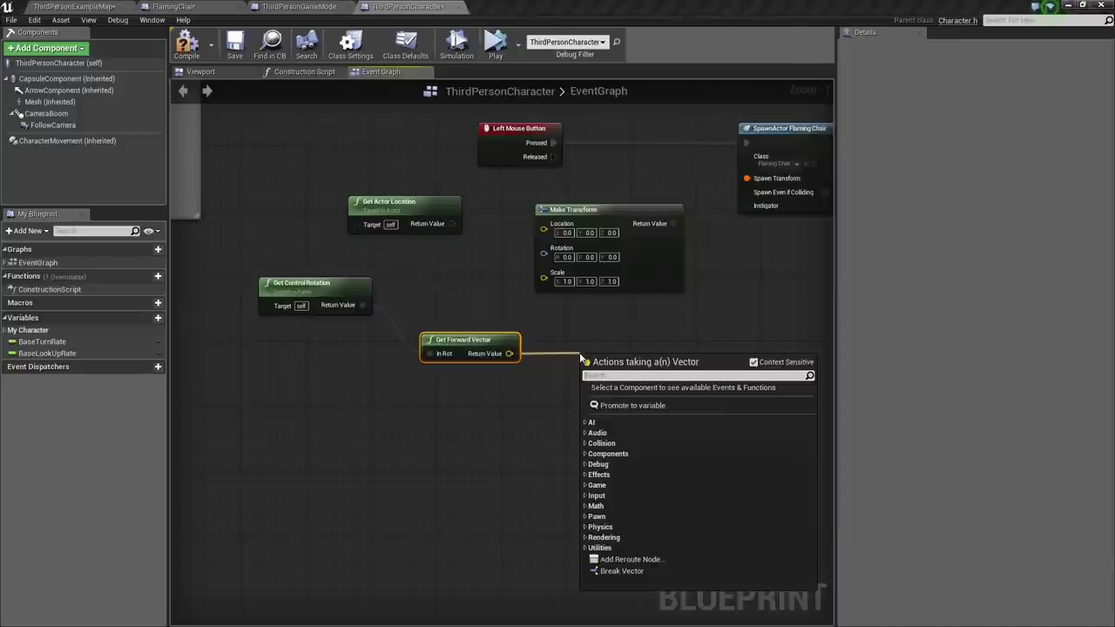
pyautogui.write('*')
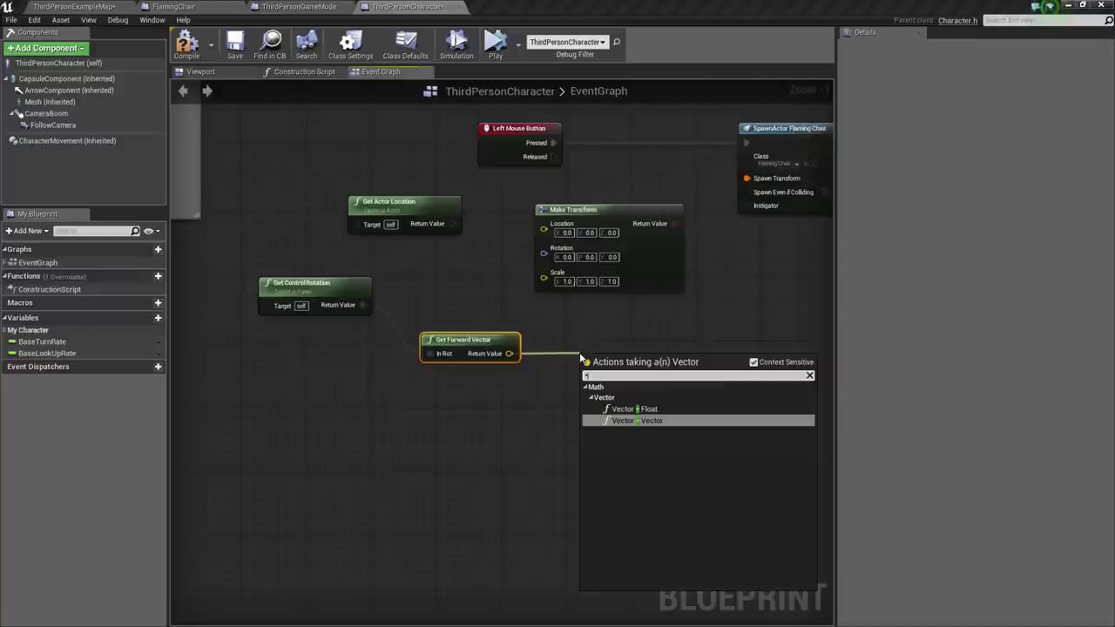
pyautogui.click(628, 409)
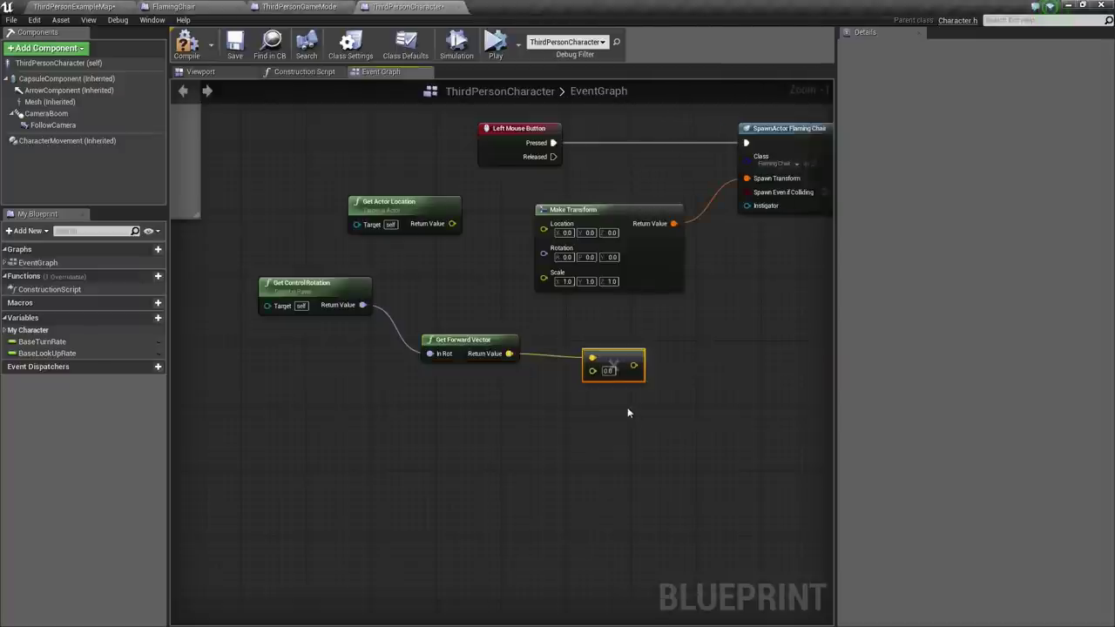
pyautogui.click(607, 370)
pyautogui.write('1000')
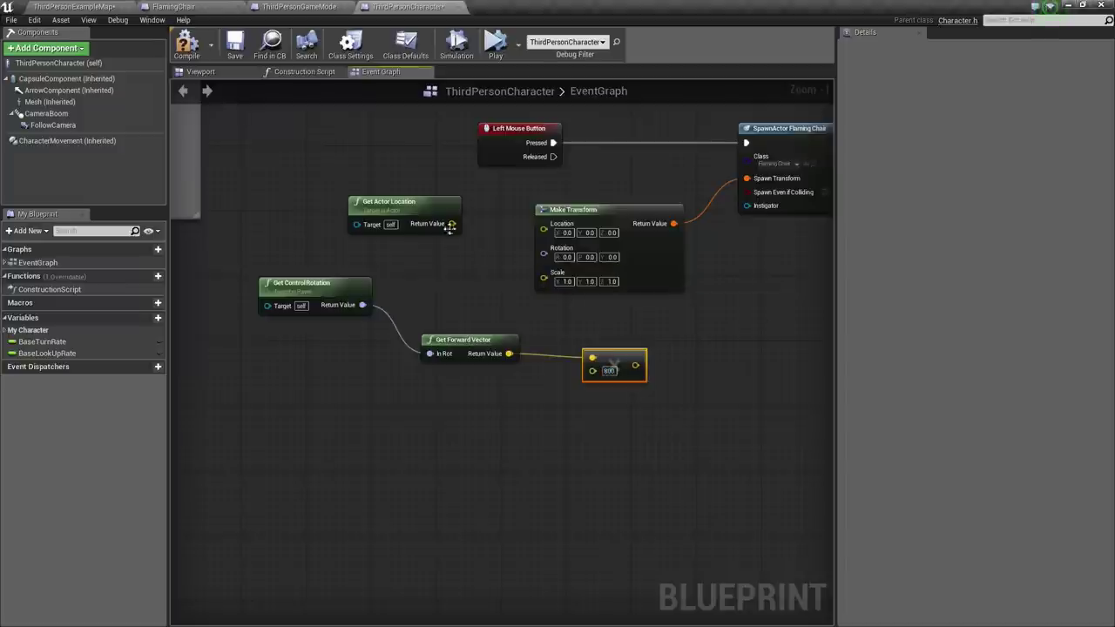
# Step: Add the actor location and the multiplied forward vector with a Vector + Vector node, and connect the sum to Make Transform's Location
pyautogui.moveTo(566, 210); pyautogui.dragTo(580, 209)
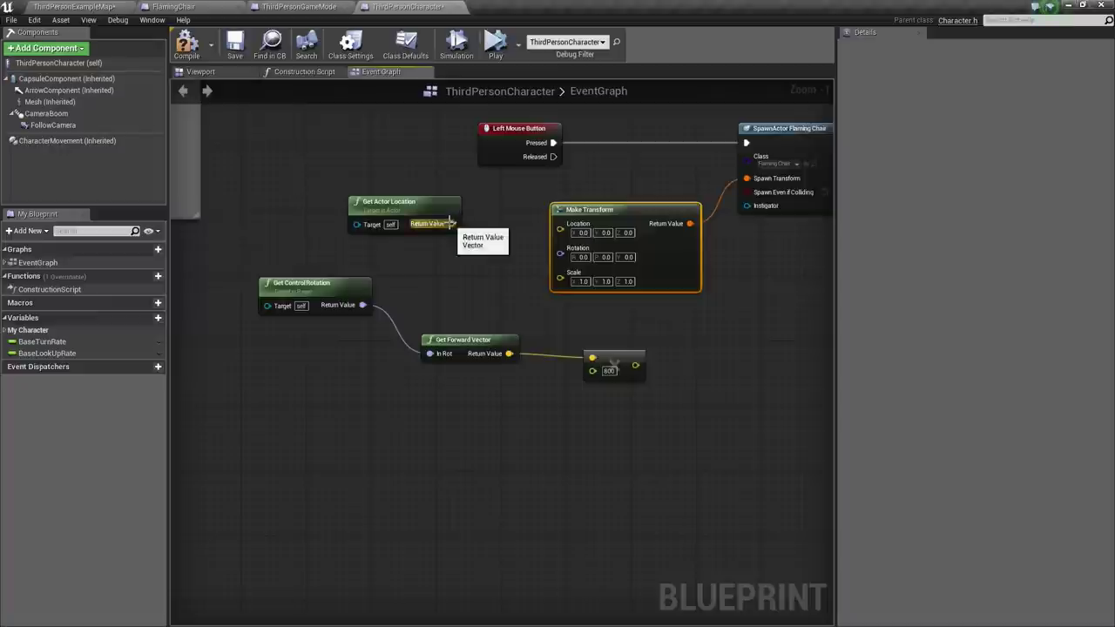
pyautogui.moveTo(450, 223); pyautogui.dragTo(464, 278)
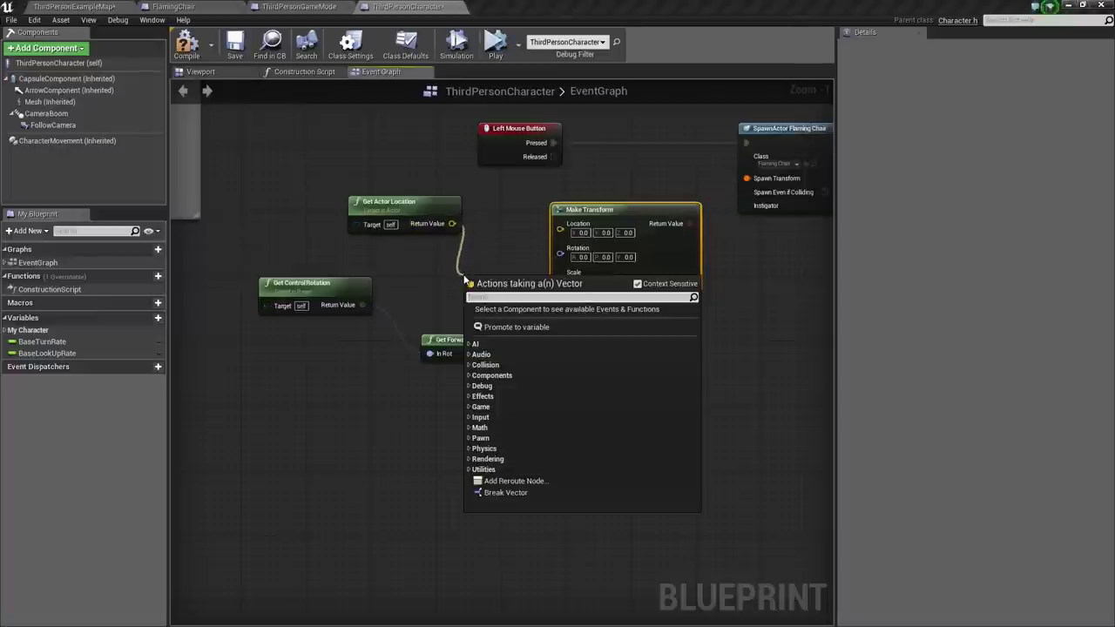
pyautogui.write('+')
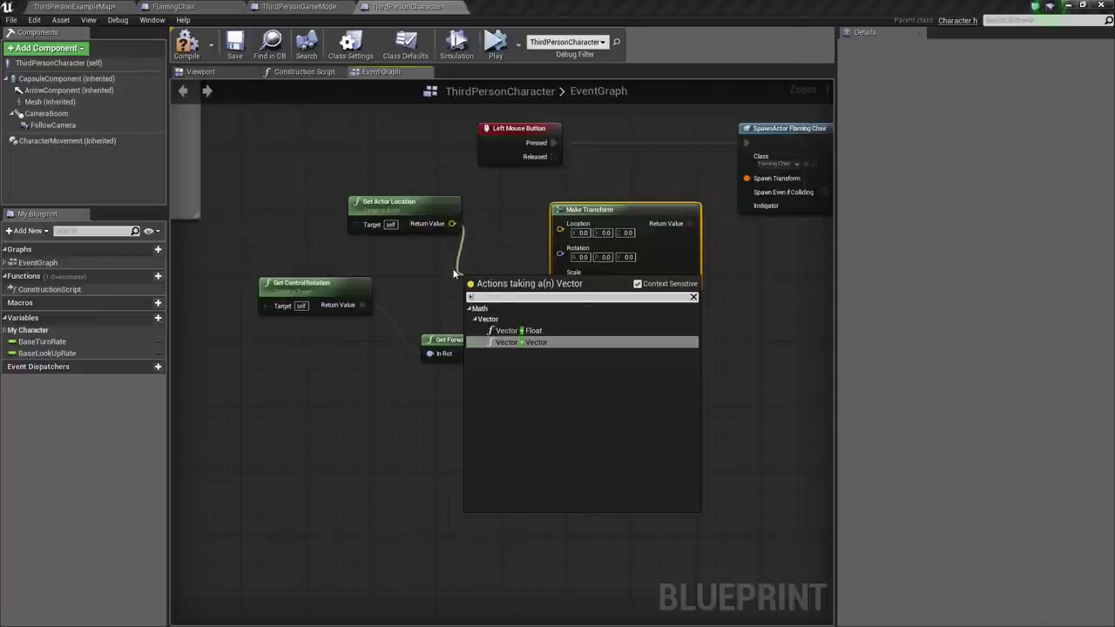
pyautogui.click(527, 342)
pyautogui.moveTo(616, 214); pyautogui.dragTo(630, 180)
pyautogui.moveTo(633, 370); pyautogui.dragTo(577, 194)
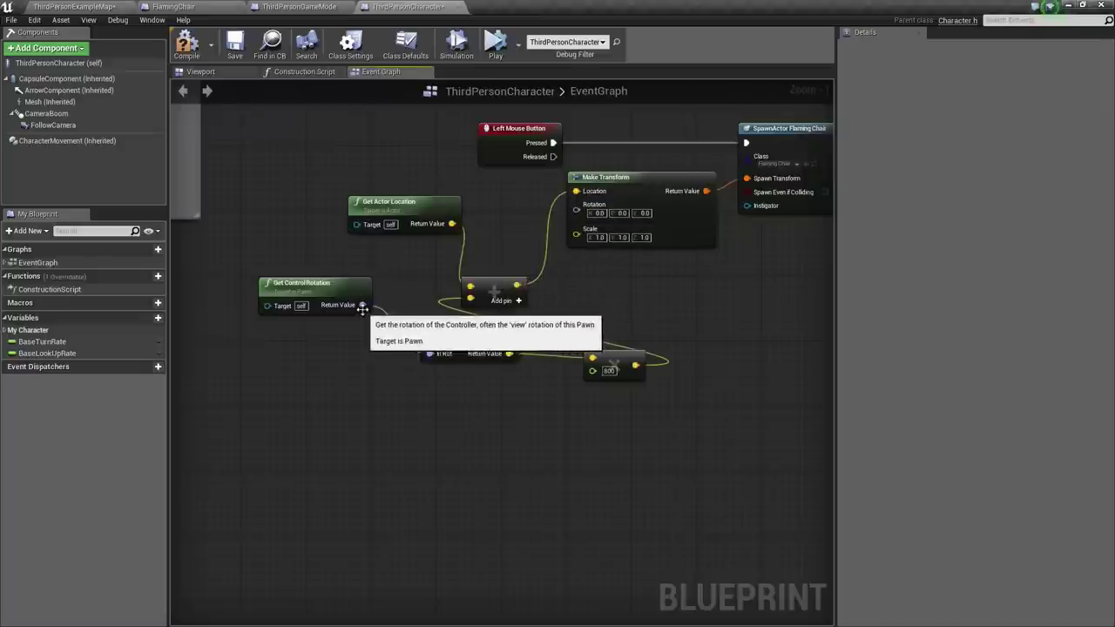
# Step: Connect Get Control Rotation's Return Value to Make Transform's Rotation, and compile and save the ThirdPersonCharacter blueprint
pyautogui.moveTo(363, 305); pyautogui.dragTo(574, 213)
pyautogui.scroll(-2, 694, 318)
pyautogui.moveTo(694, 318); pyautogui.dragTo(614, 318, button='right')
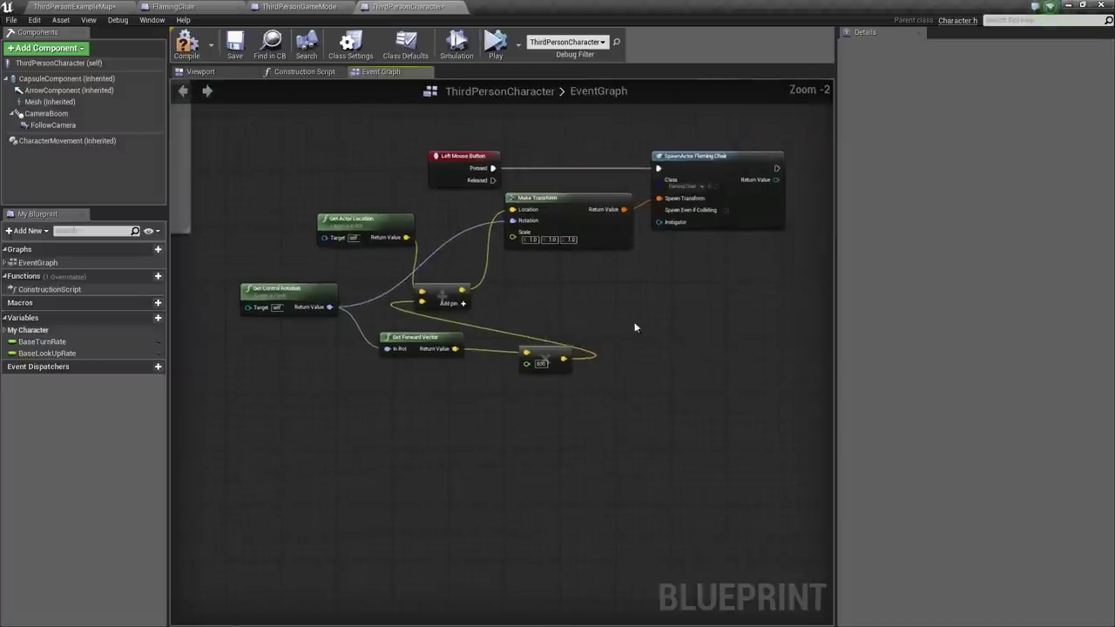
pyautogui.click(188, 48)
pyautogui.click(236, 48)
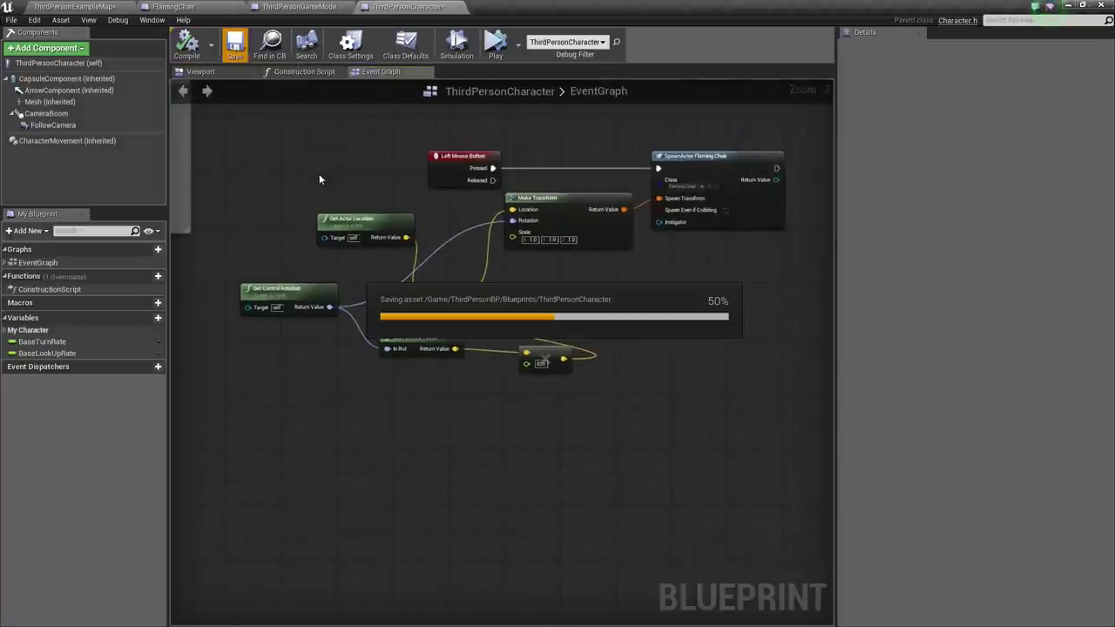
# Step: Play ThirdPersonExampleMap in the selected viewport and test throwing flaming chairs while running the character around the level
pyautogui.click(111, 8)
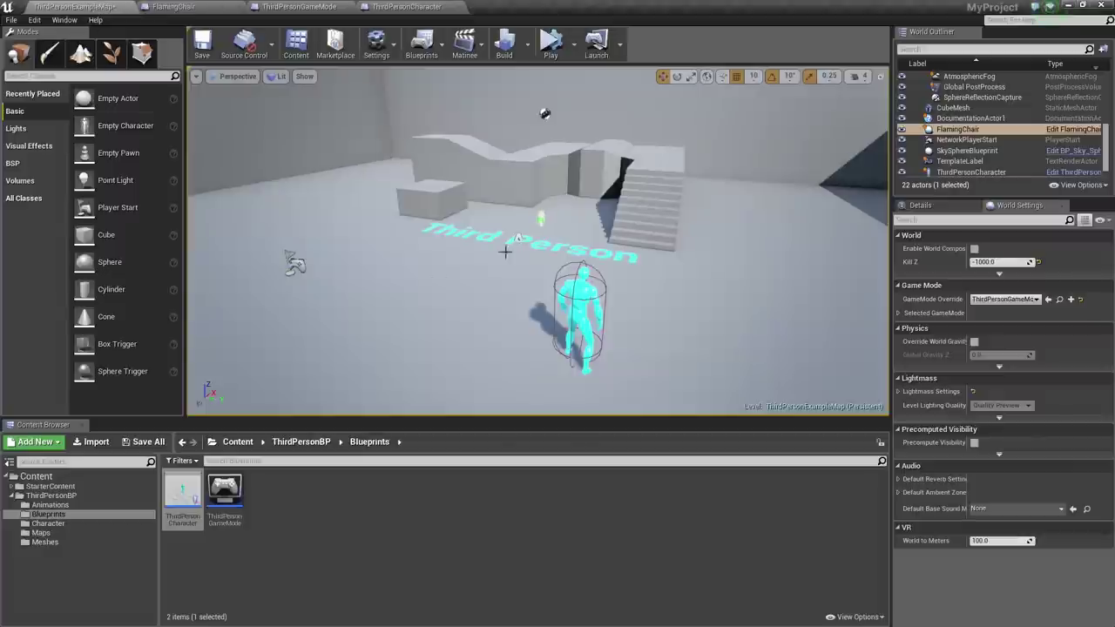
pyautogui.click(572, 55)
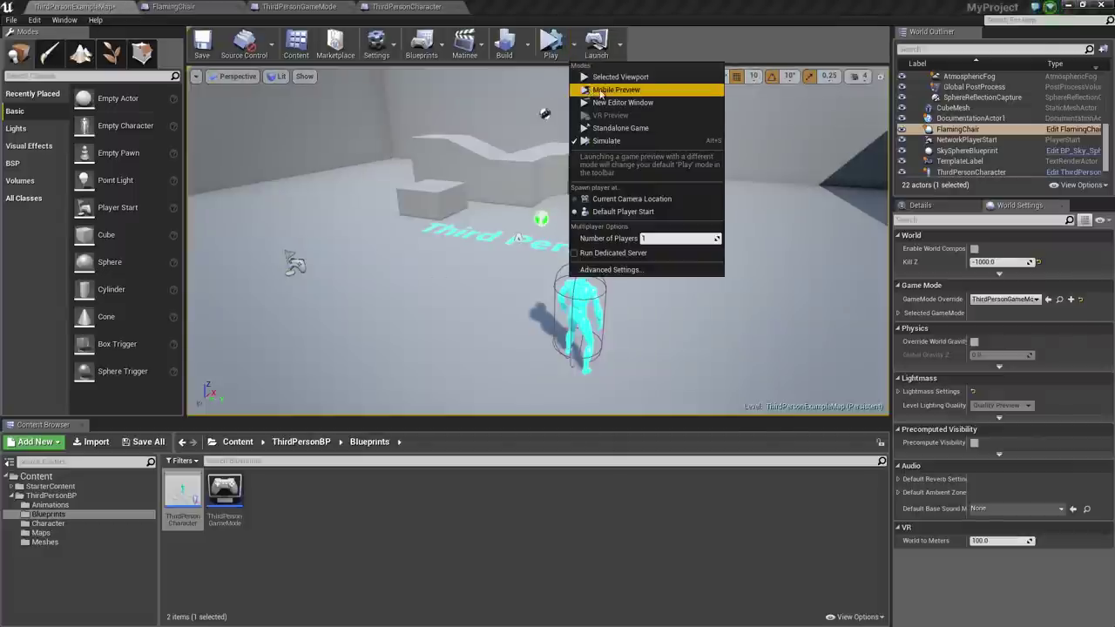
pyautogui.click(608, 78)
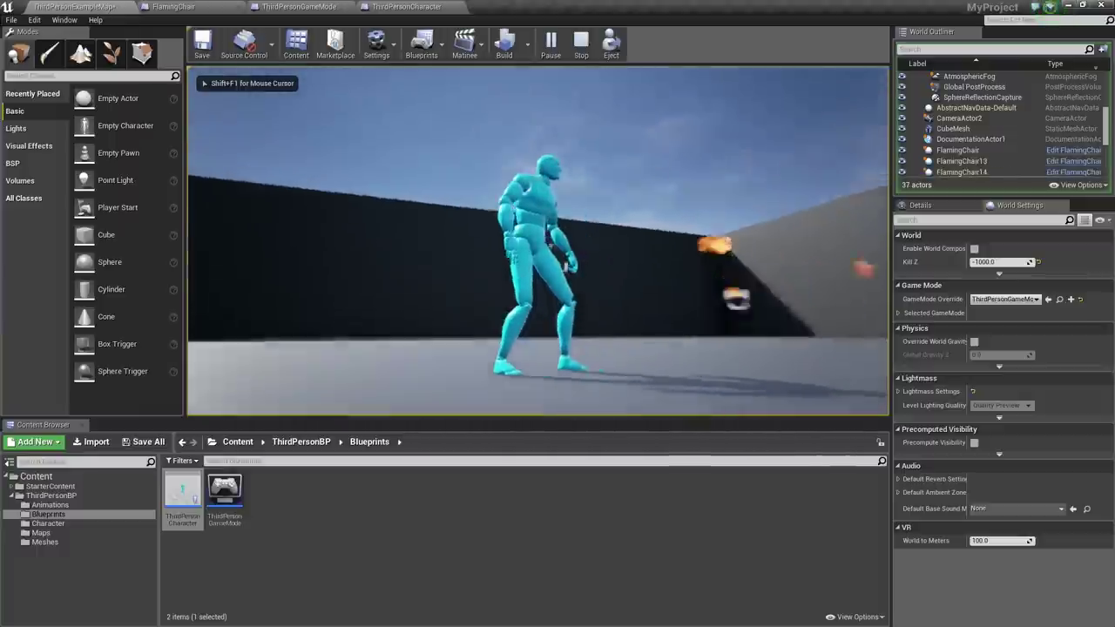
pyautogui.press('w')
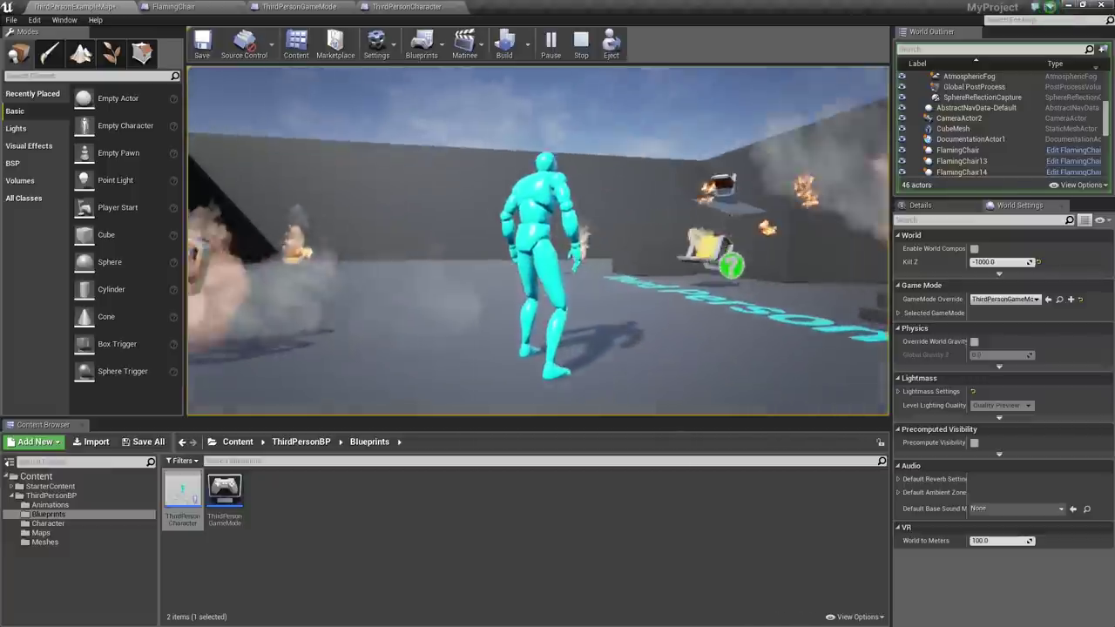
pyautogui.press('w')
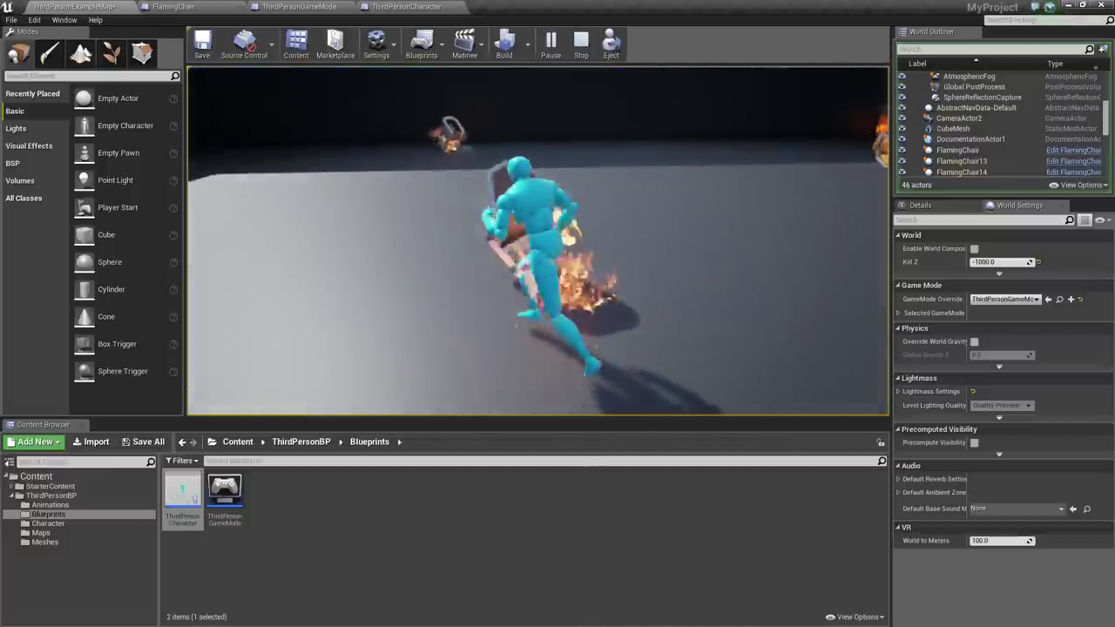
pyautogui.press('s')
pyautogui.press('w')
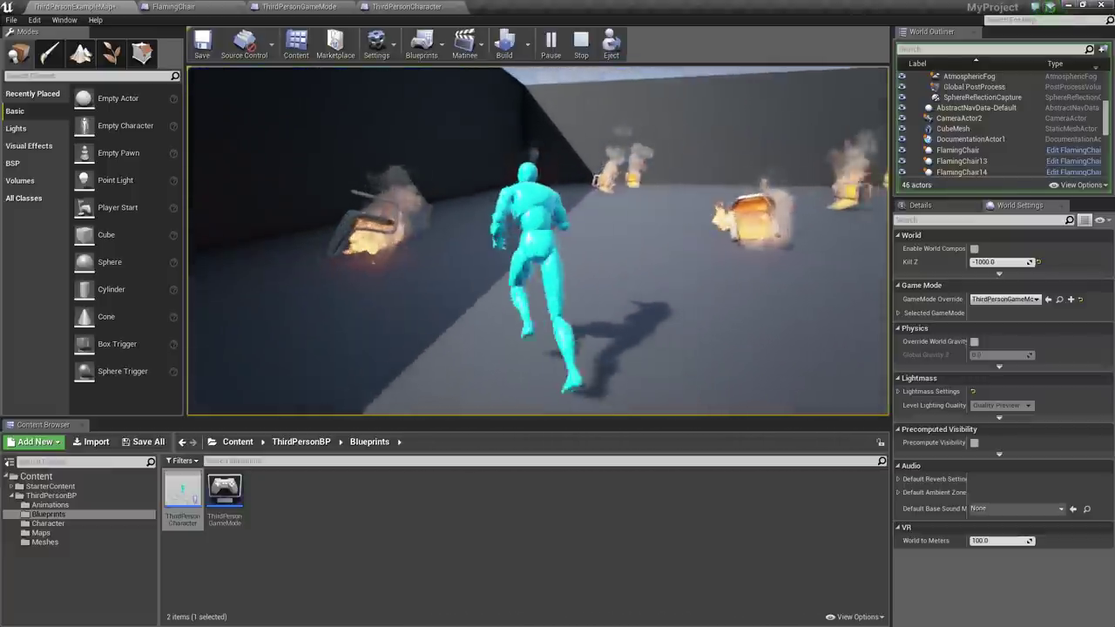
pyautogui.press('w')
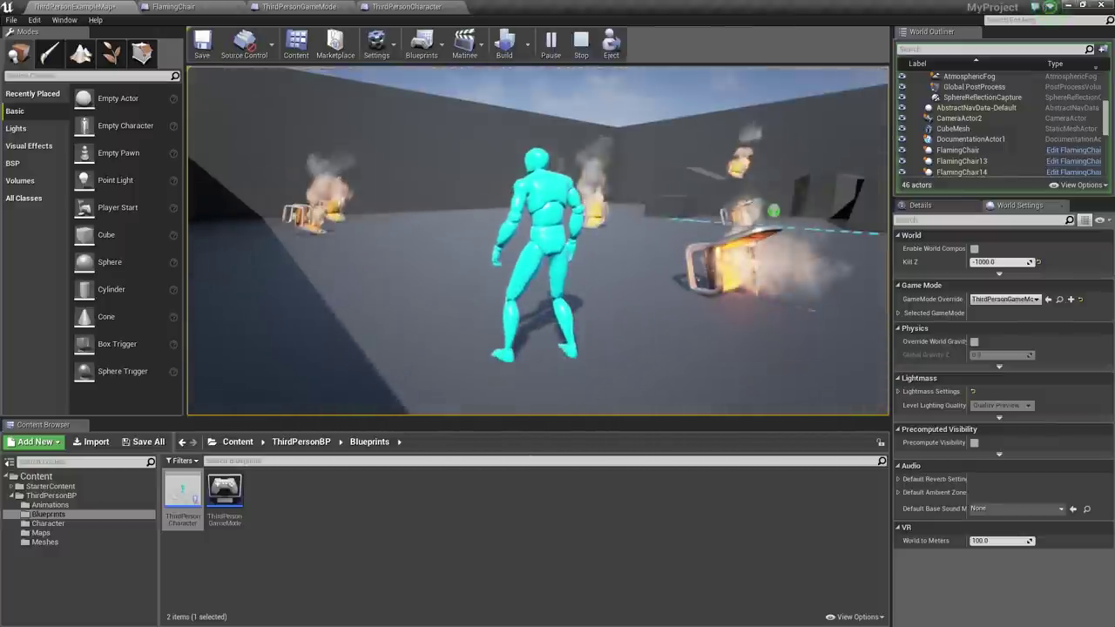